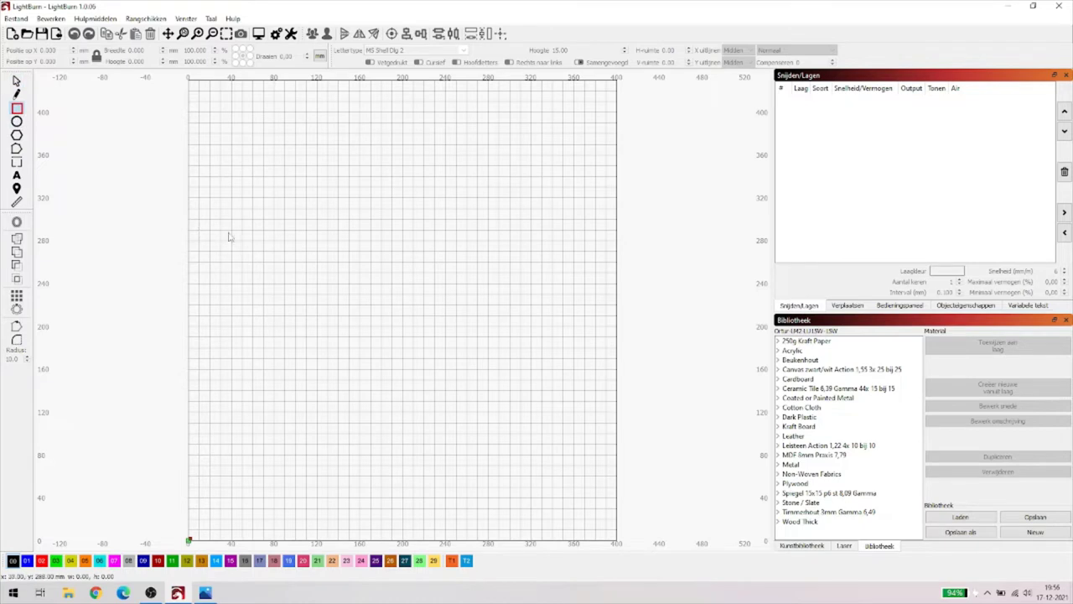
Draw a rectangle about 52 by 55 mm and a circle about 73 mm in diameter to its right.
{"action": "left_click_drag", "start_coordinate": [230, 231], "coordinate": [286, 290]}
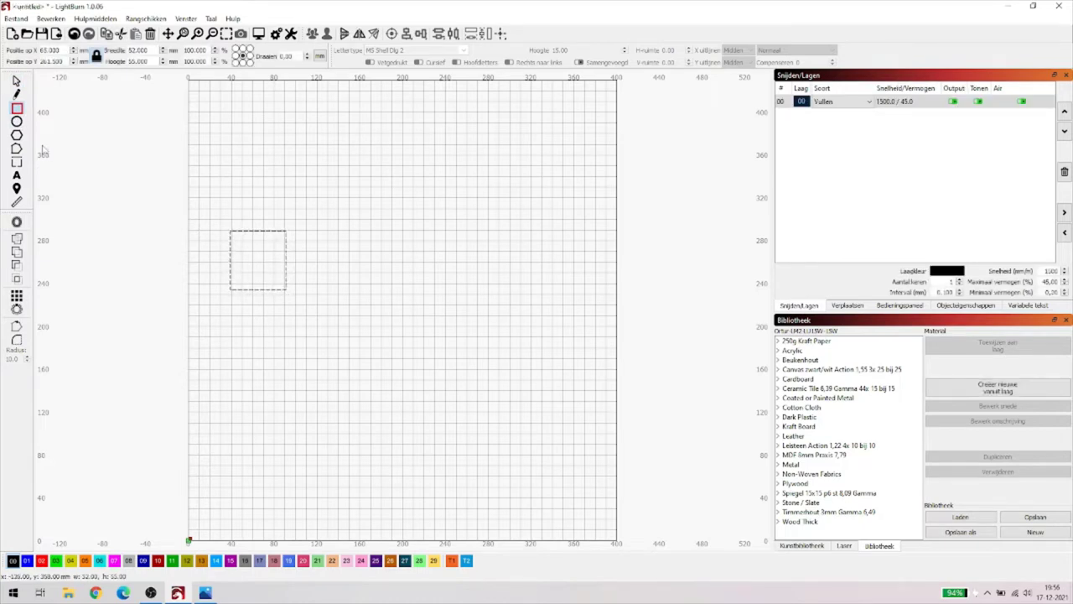
{"action": "left_click", "coordinate": [16, 121]}
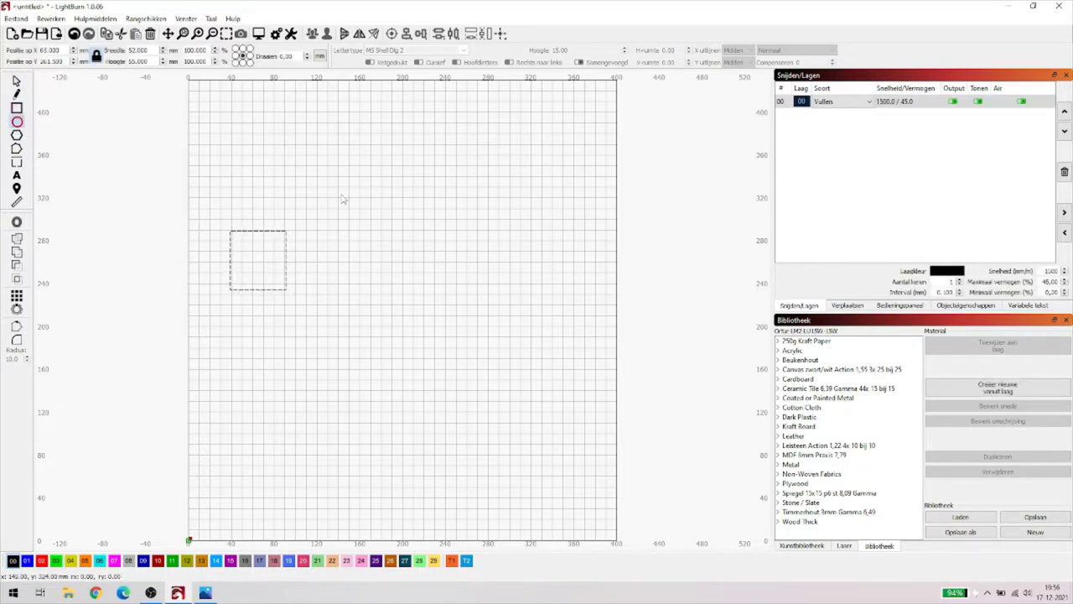
{"action": "left_click_drag", "start_coordinate": [342, 199], "coordinate": [419, 271]}
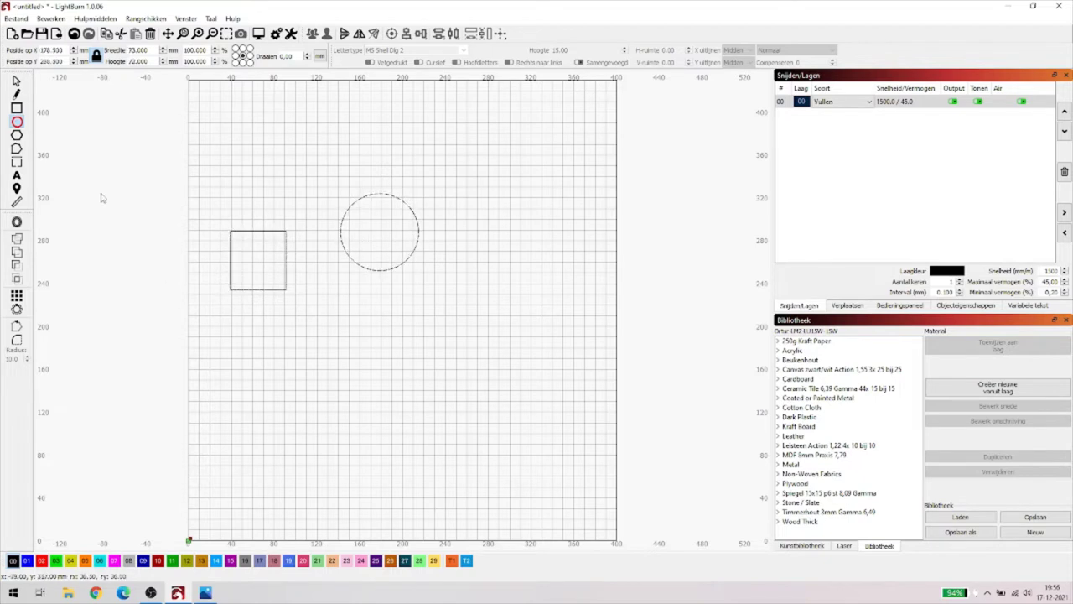
Add the text "training Lightburn" below the circle.
{"action": "left_click", "coordinate": [16, 176]}
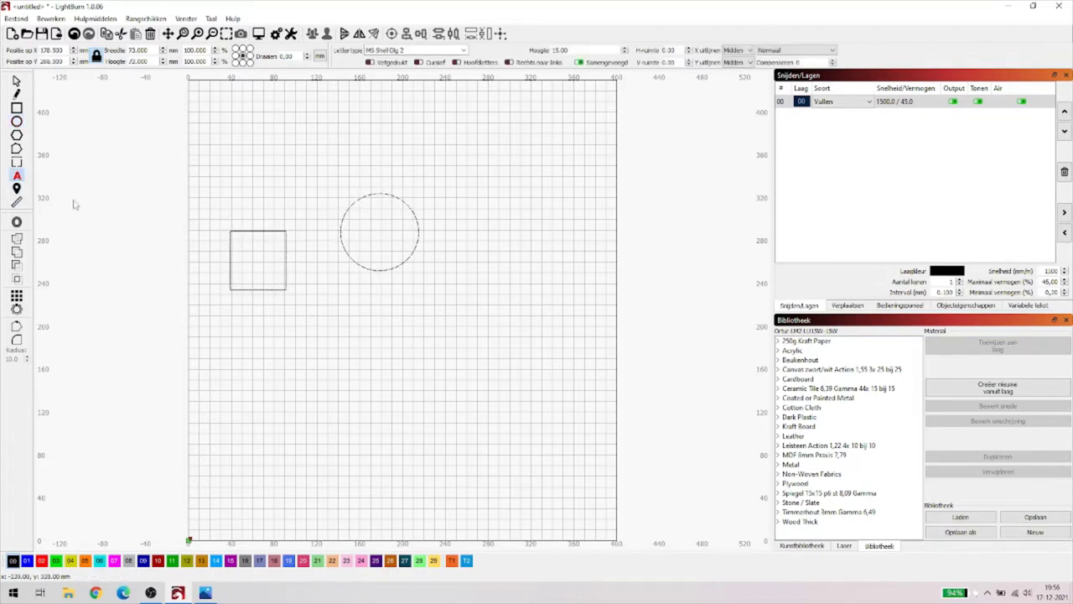
{"action": "left_click", "coordinate": [354, 322]}
{"action": "type", "text": "training L"}
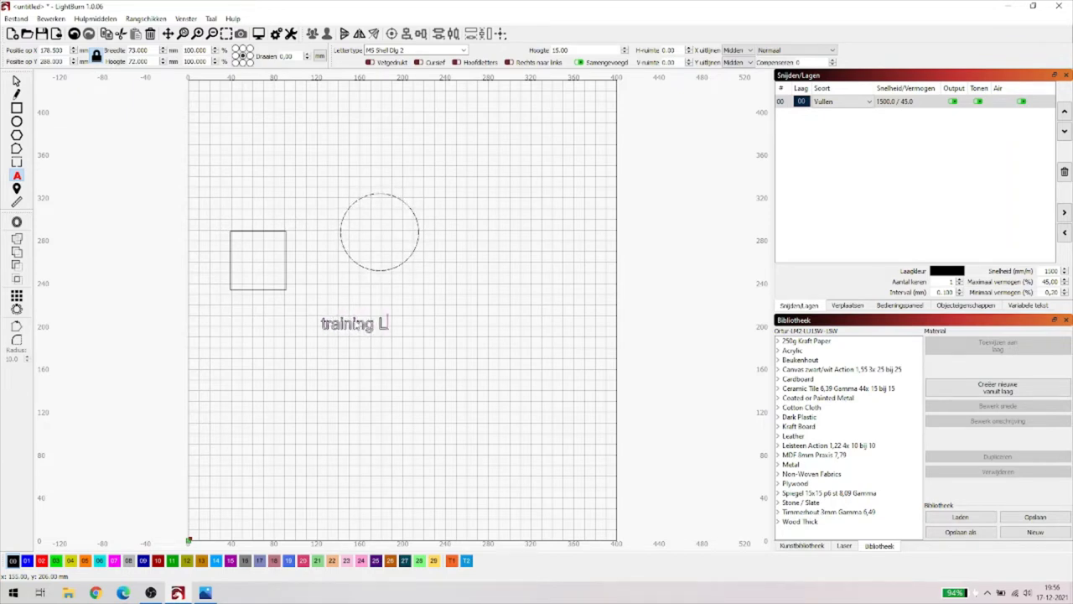
{"action": "type", "text": "ightburn"}
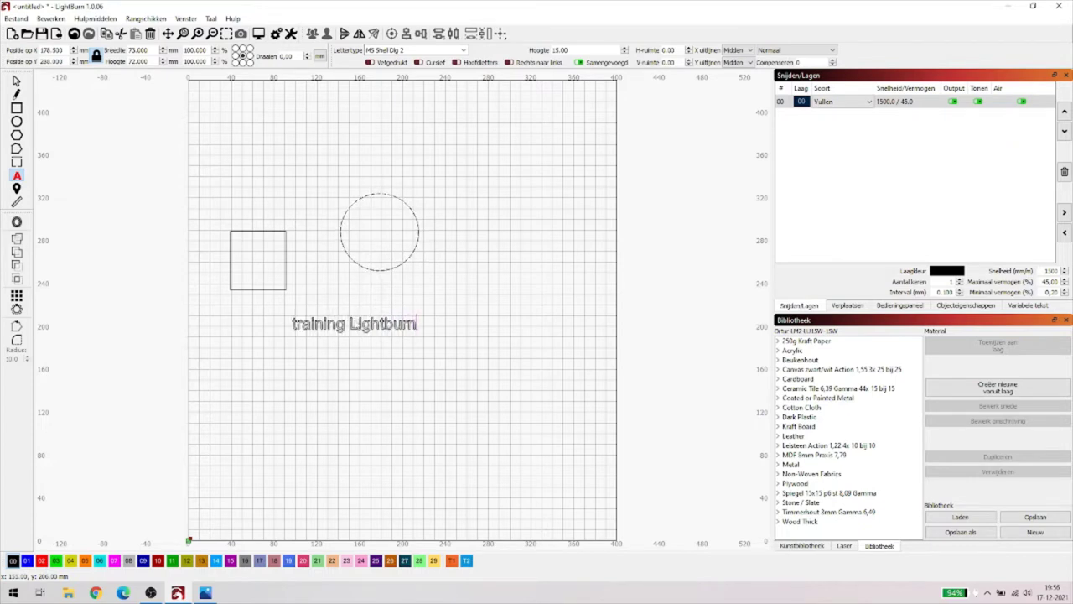
{"action": "key", "text": "Escape"}
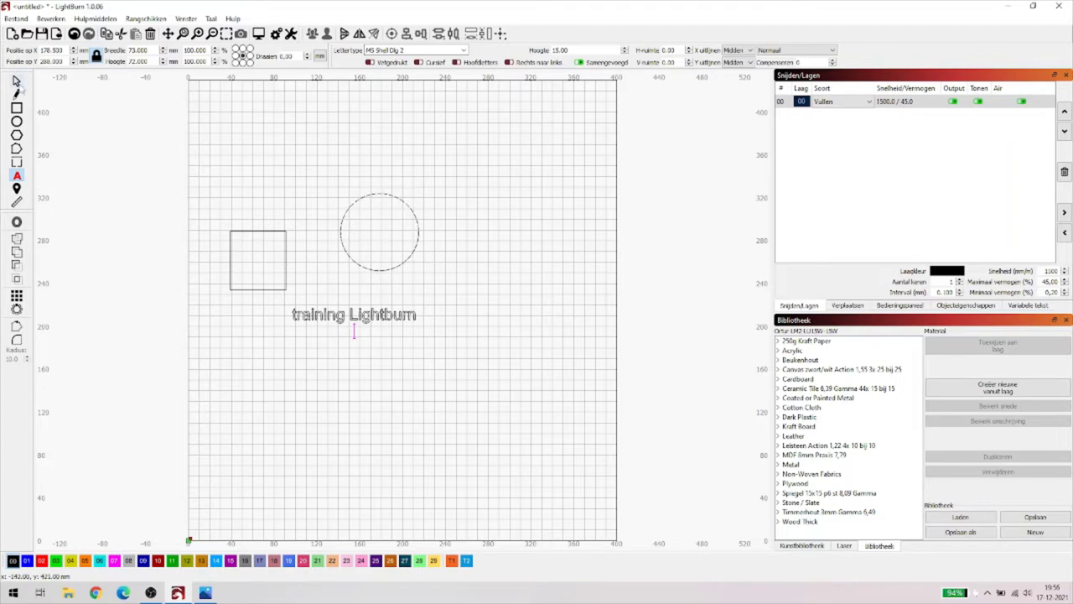
{"action": "key", "text": "Escape"}
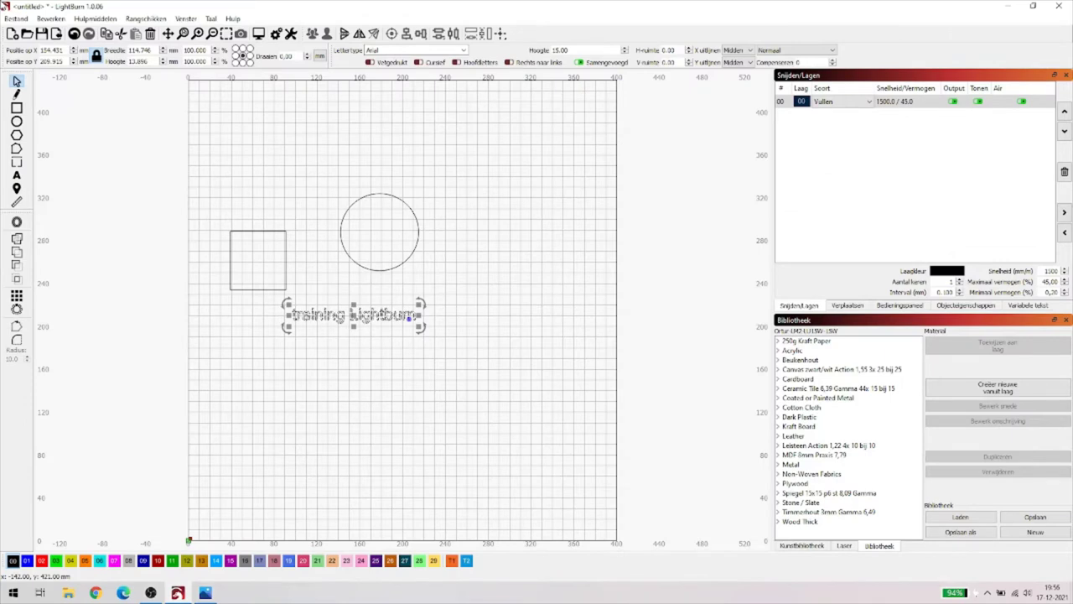
{"action": "left_click", "coordinate": [449, 384]}
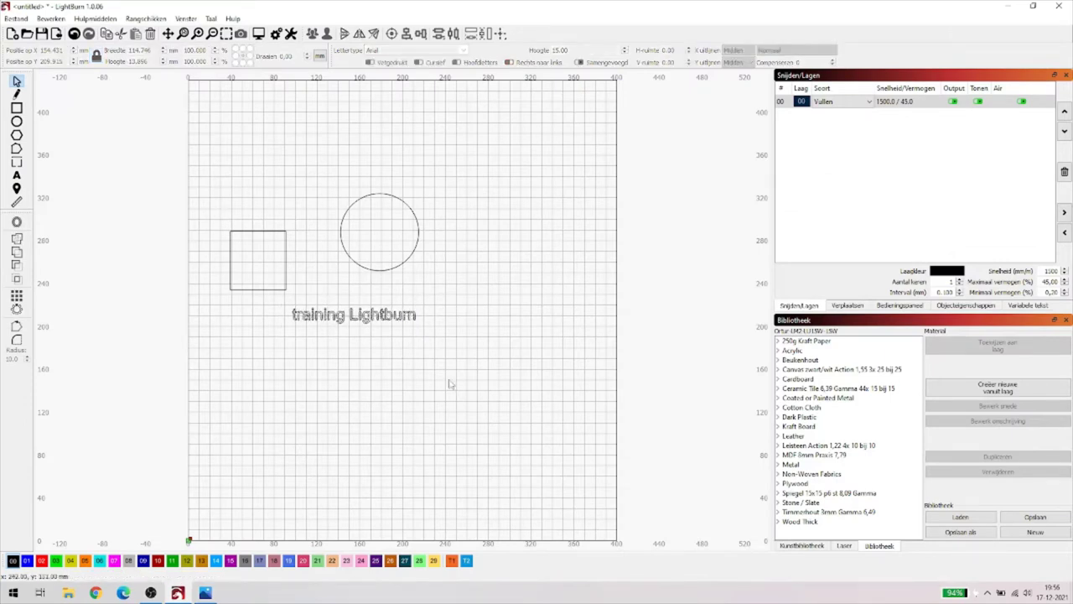
Copy the rectangle, circle and text, and start a new project without saving the current one.
{"action": "left_click_drag", "start_coordinate": [457, 383], "coordinate": [212, 170]}
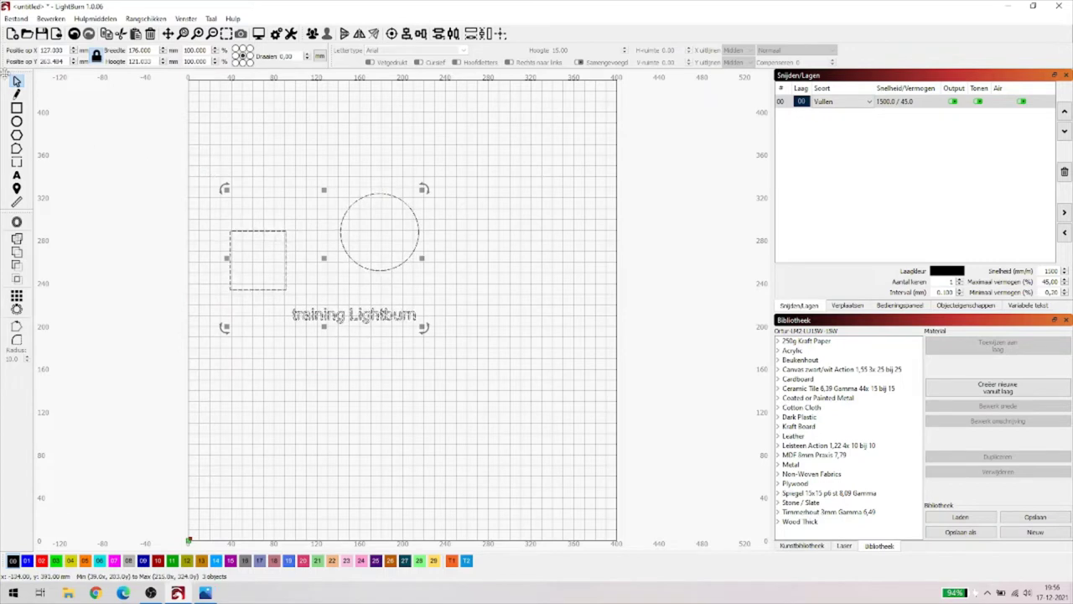
{"action": "left_click", "coordinate": [13, 34]}
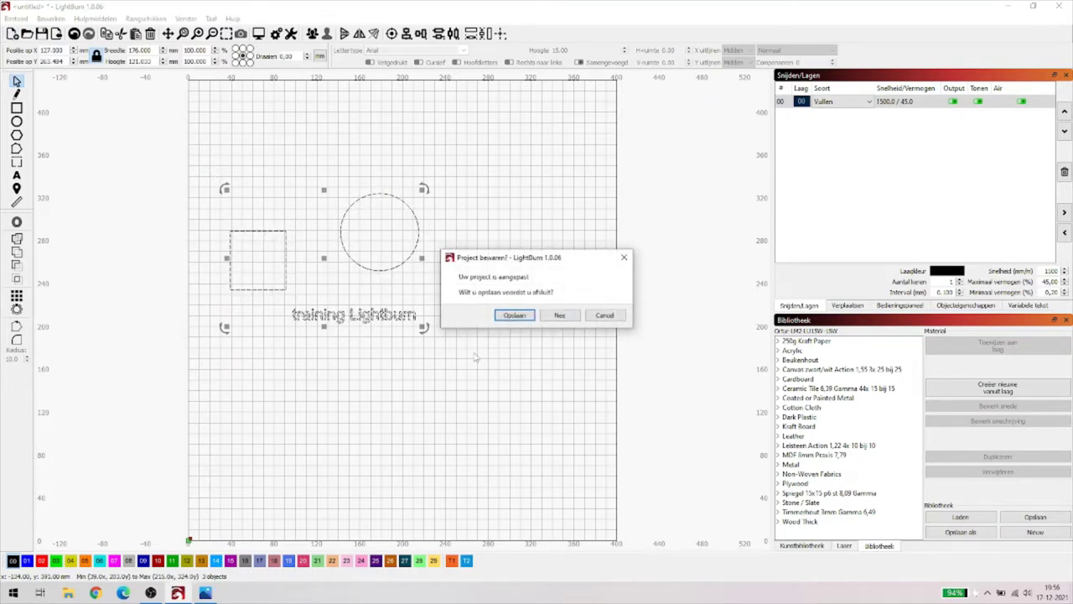
{"action": "left_click", "coordinate": [559, 314]}
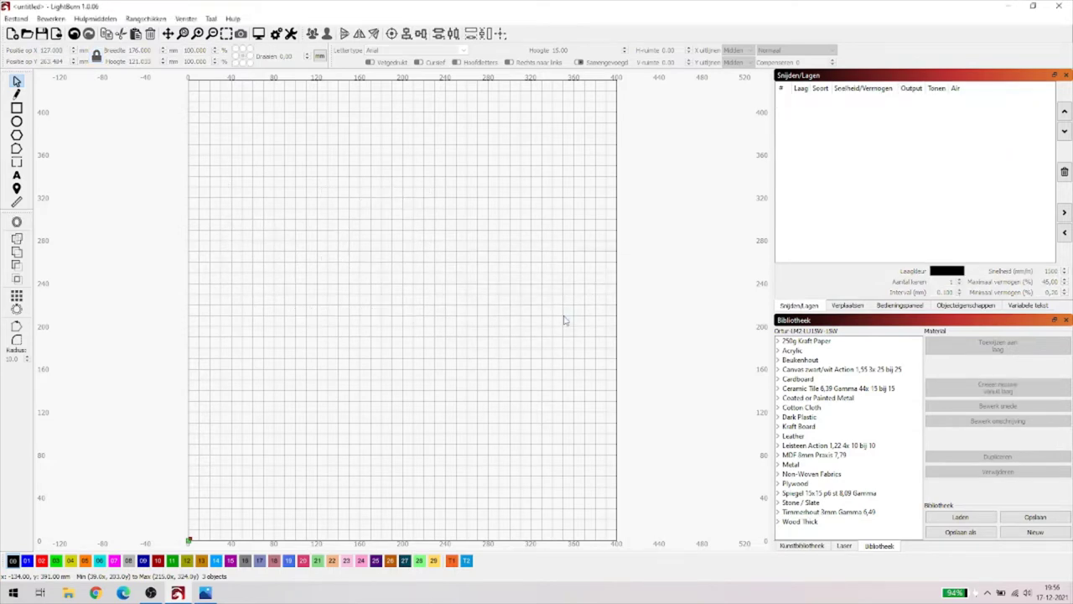
Paste the copied shapes and text and move them fully inside the work area, centred at about X 197, Y 246 mm.
{"action": "key", "text": "ctrl+v"}
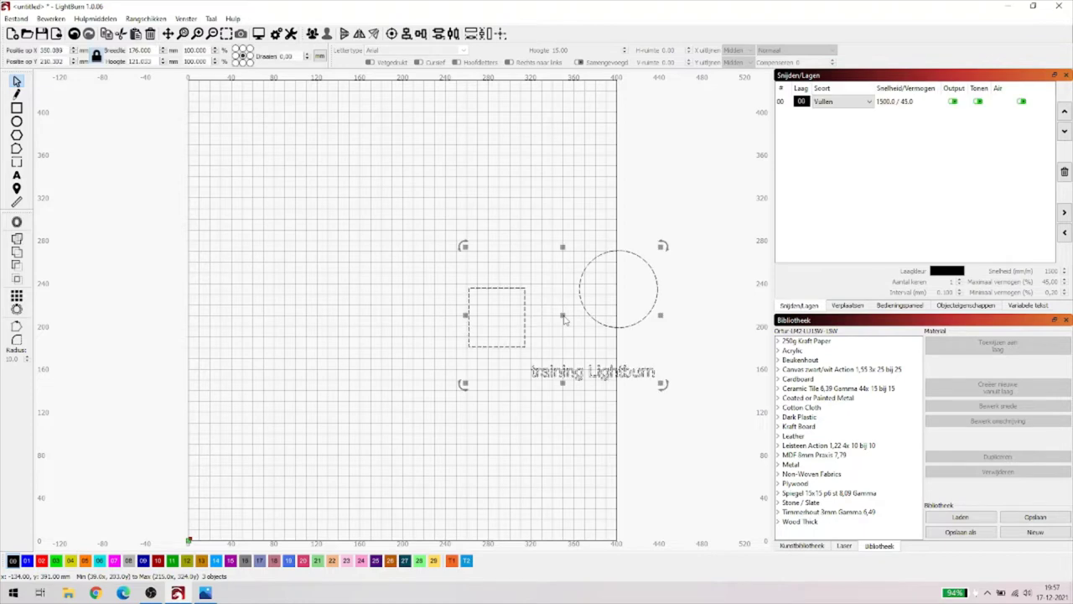
{"action": "left_click_drag", "start_coordinate": [564, 315], "coordinate": [401, 278]}
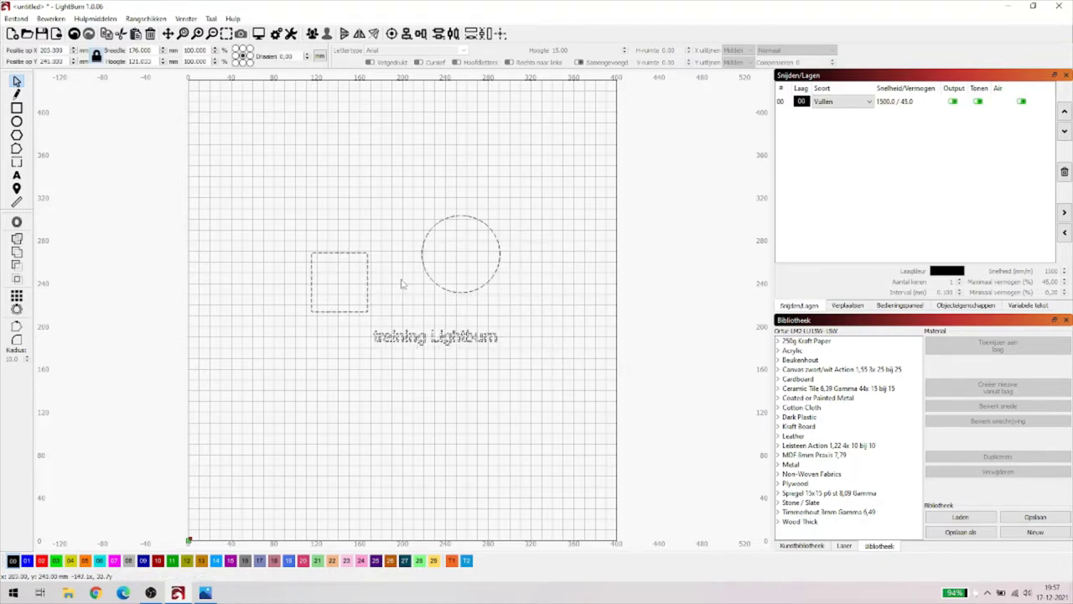
{"action": "left_click", "coordinate": [453, 431]}
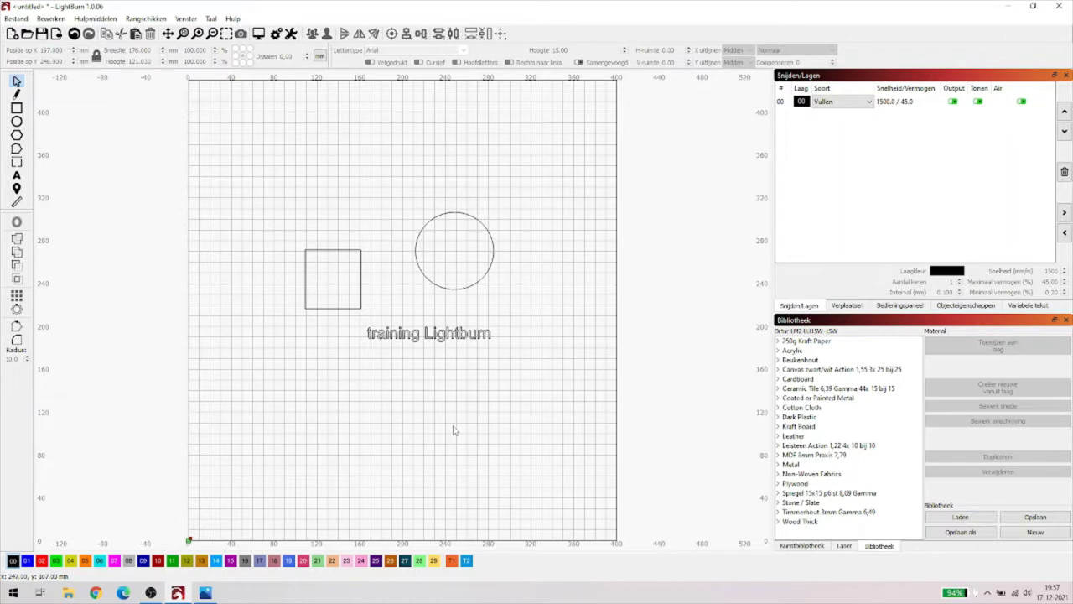
Move the rectangle, circle and text together so the group is centred at about X 205, Y 231 mm.
{"action": "left_click_drag", "start_coordinate": [526, 411], "coordinate": [262, 191]}
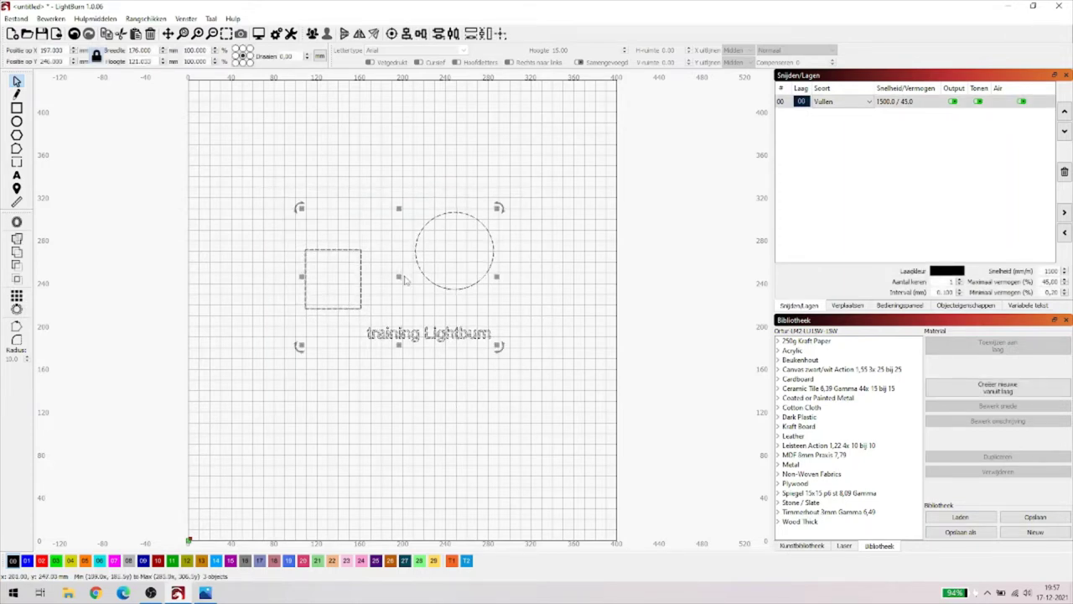
{"action": "left_click_drag", "start_coordinate": [403, 280], "coordinate": [382, 284]}
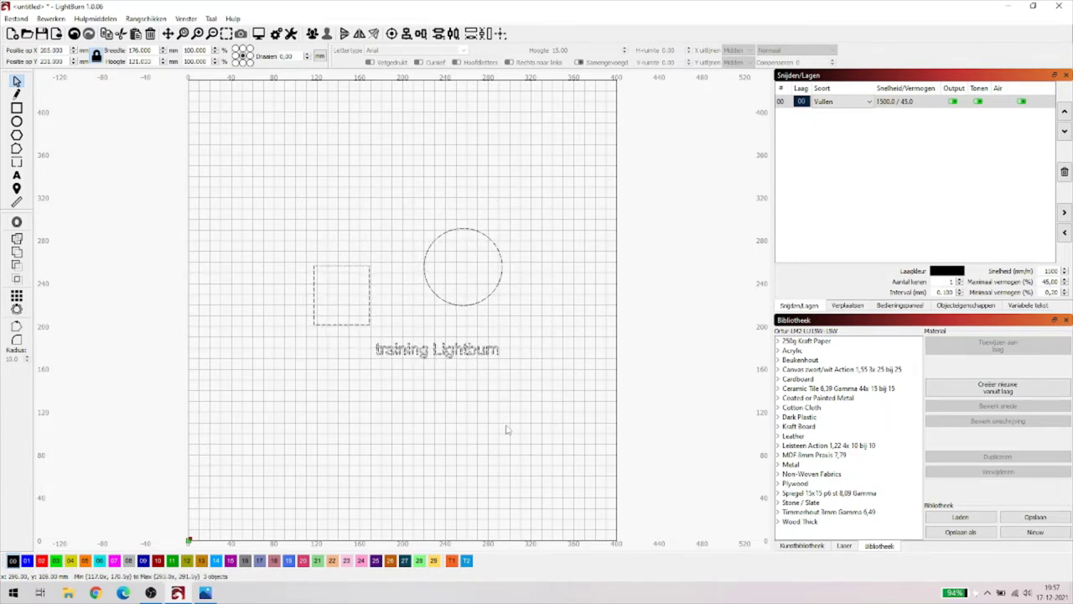
{"action": "left_click", "coordinate": [493, 354]}
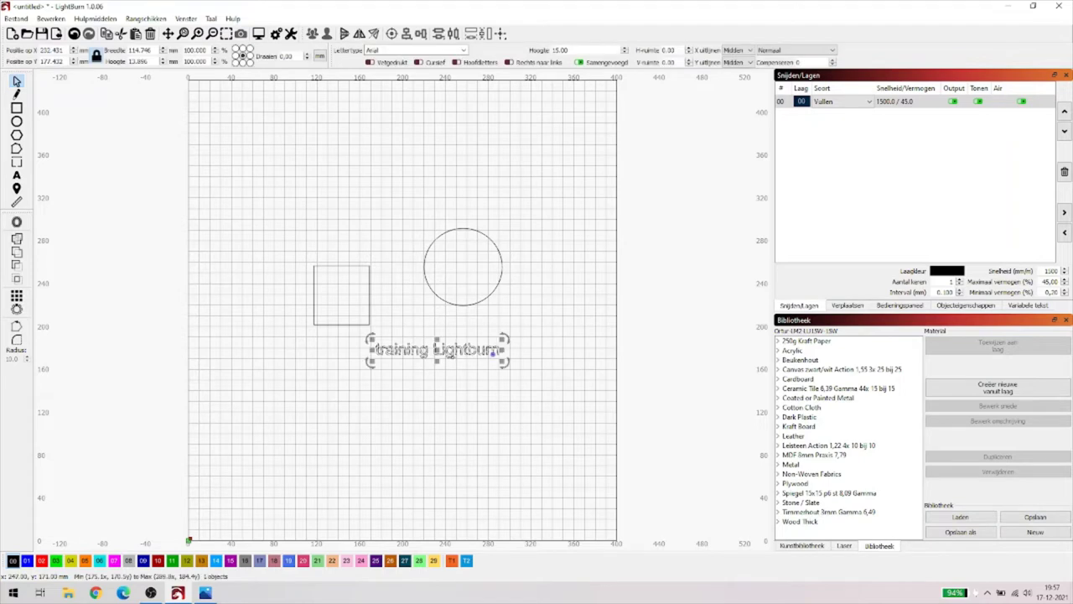
{"action": "left_click", "coordinate": [474, 429]}
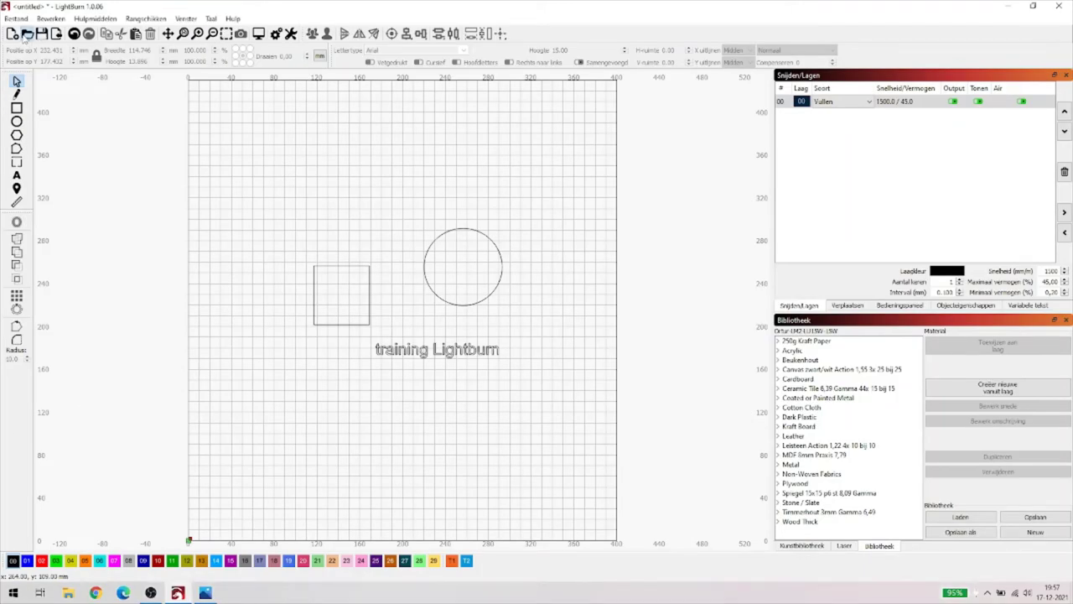
View the dialogs for opening a project and importing a file, cancelling each without choosing a file.
{"action": "left_click", "coordinate": [28, 34]}
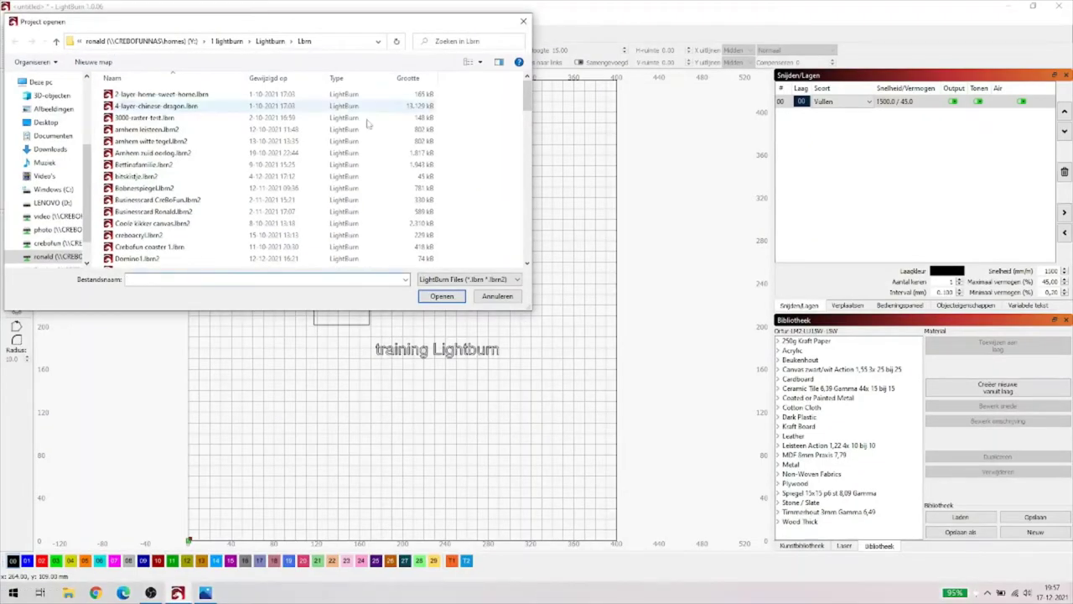
{"action": "left_click", "coordinate": [497, 296]}
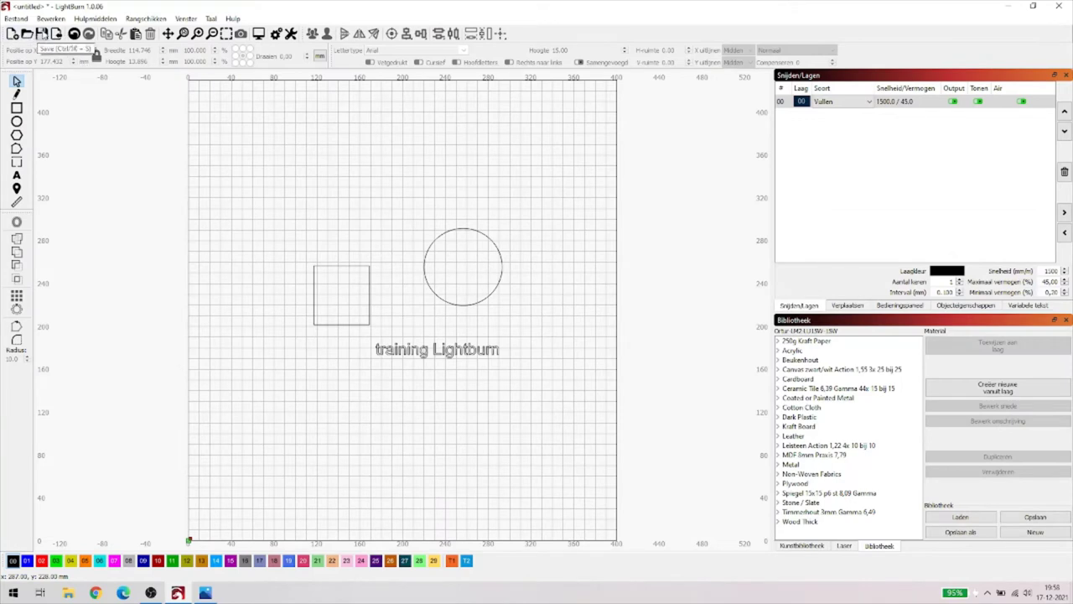
{"action": "left_click", "coordinate": [42, 33]}
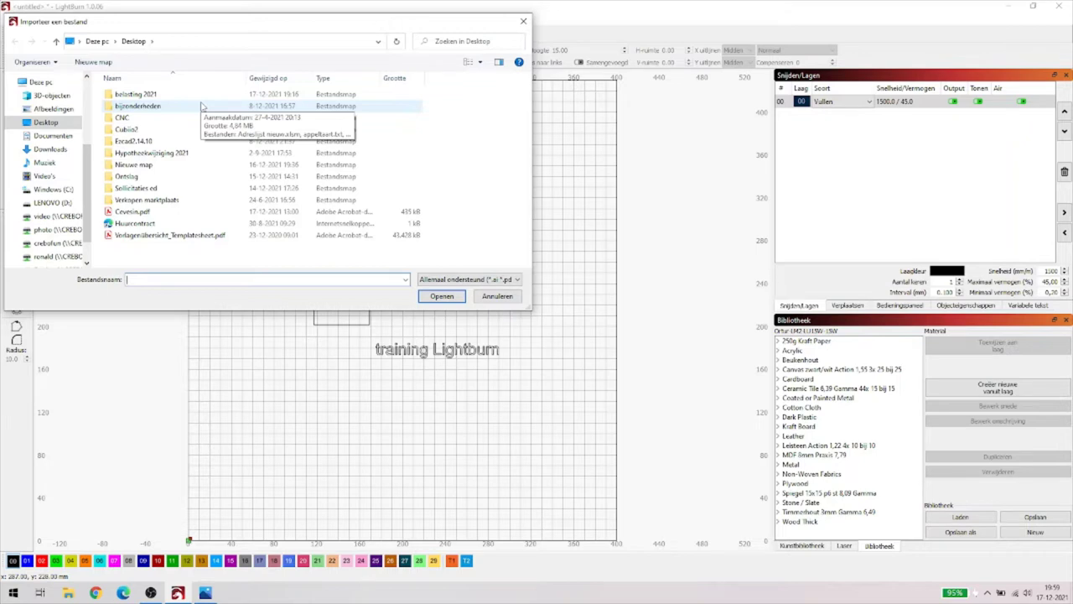
{"action": "left_click", "coordinate": [497, 297]}
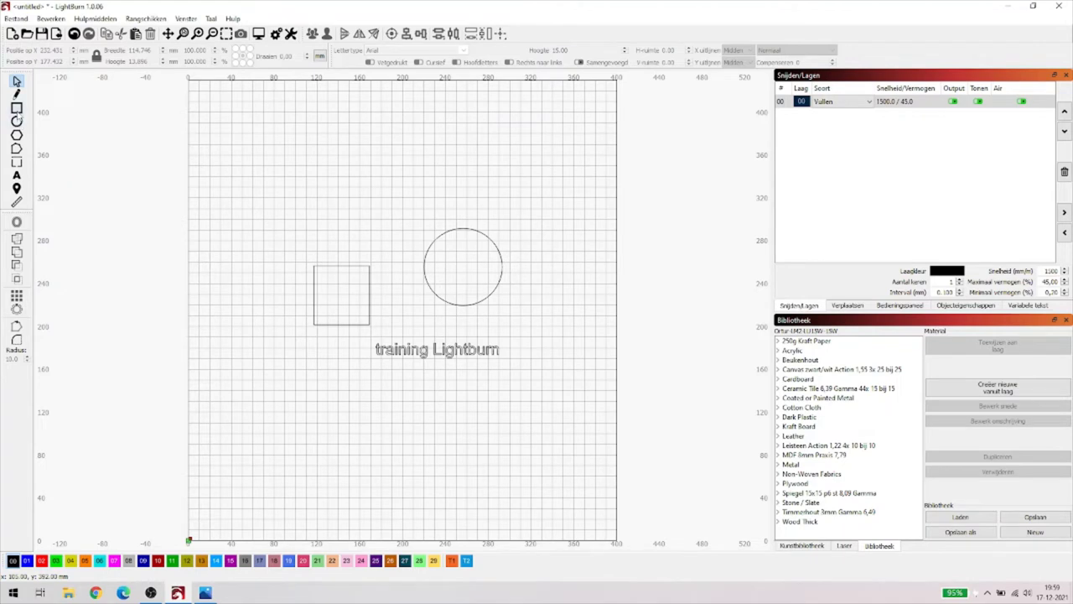
Draw a rectangle about 94 by 42 mm above the existing shapes, and use undo, redo and undo again on it.
{"action": "left_click", "coordinate": [17, 108]}
{"action": "left_click_drag", "start_coordinate": [269, 153], "coordinate": [369, 199]}
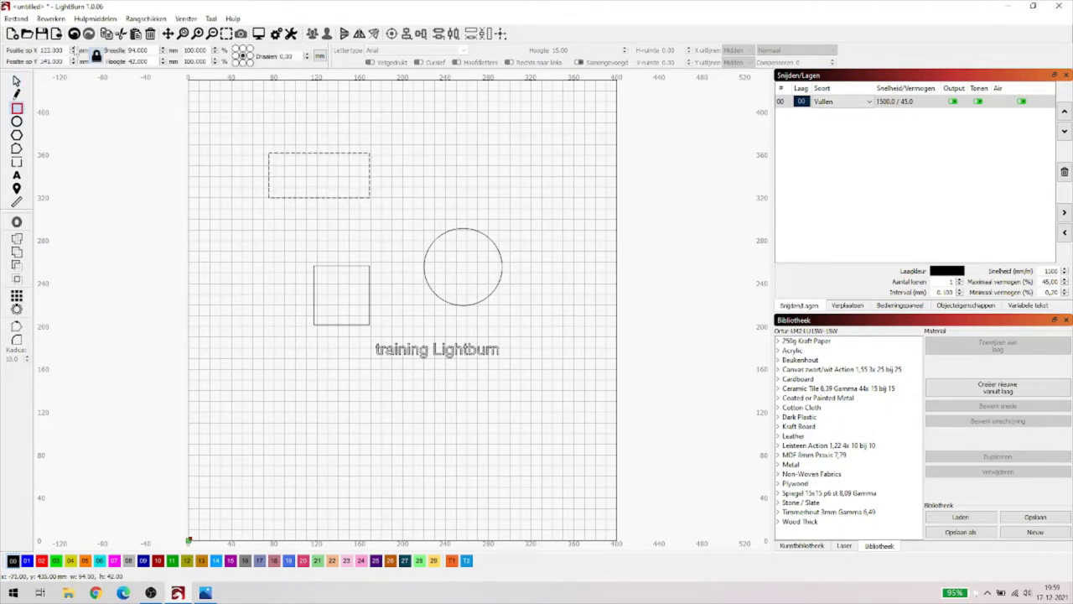
{"action": "left_click", "coordinate": [74, 34]}
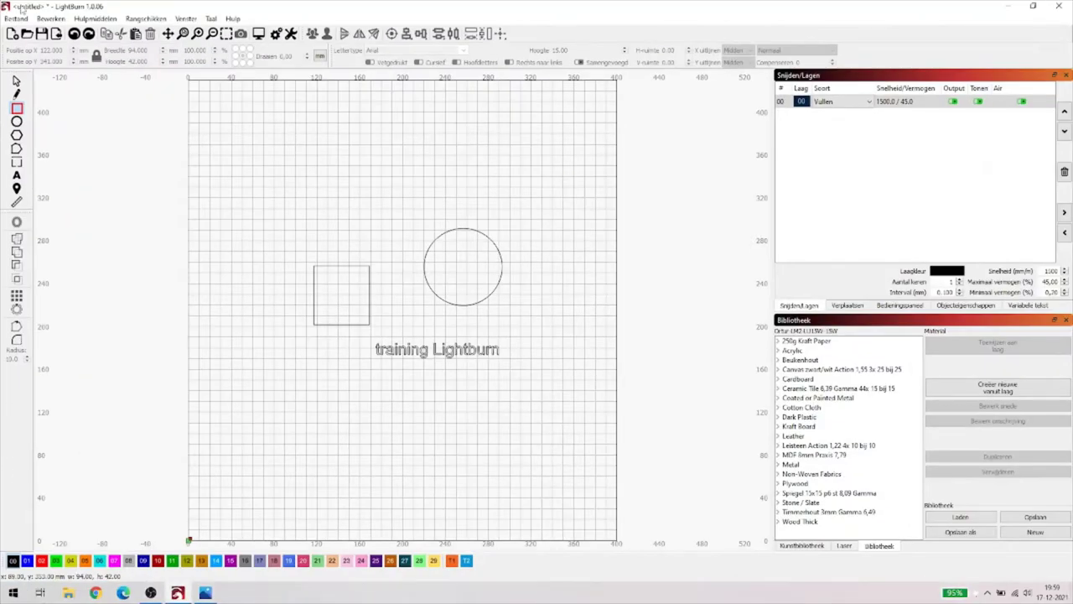
{"action": "left_click", "coordinate": [88, 34]}
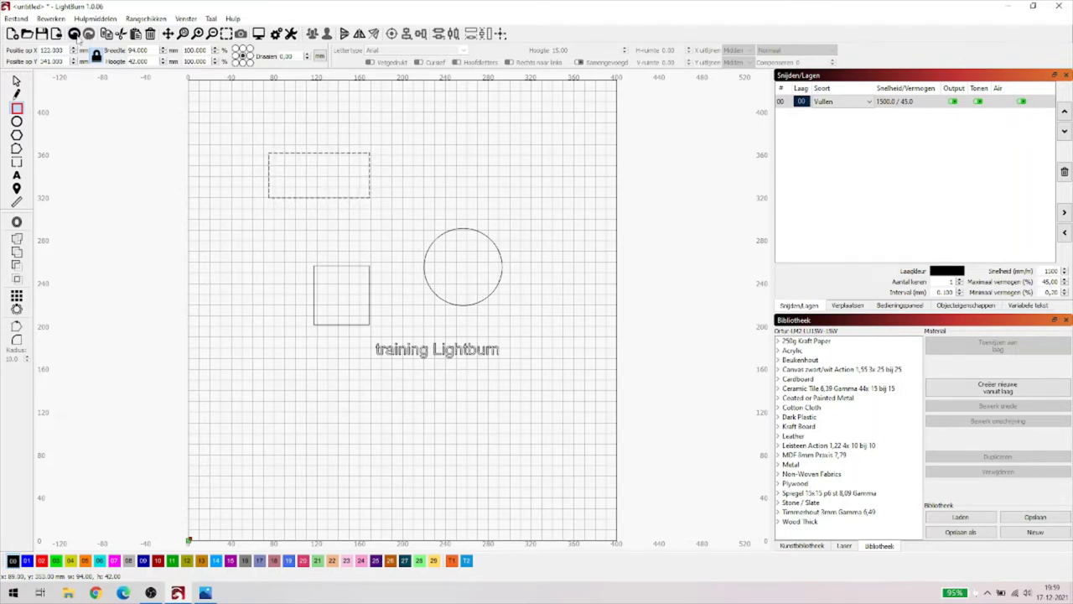
{"action": "left_click", "coordinate": [74, 34]}
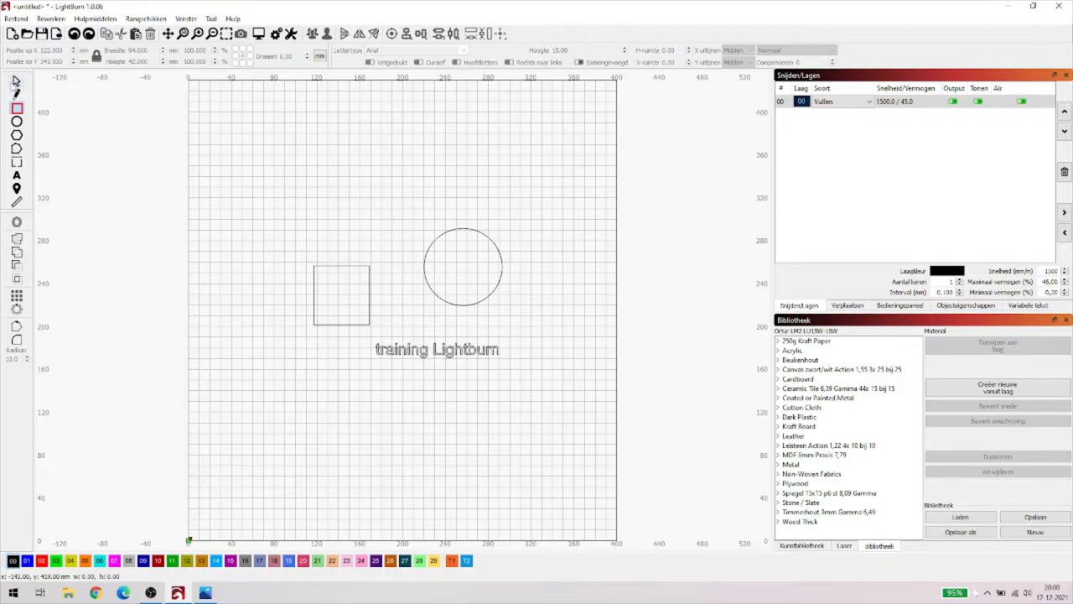
Duplicate the existing rectangle by copy and paste, and move the copy above it to about X 100, Y 366 mm.
{"action": "left_click", "coordinate": [16, 81]}
{"action": "left_click", "coordinate": [353, 324]}
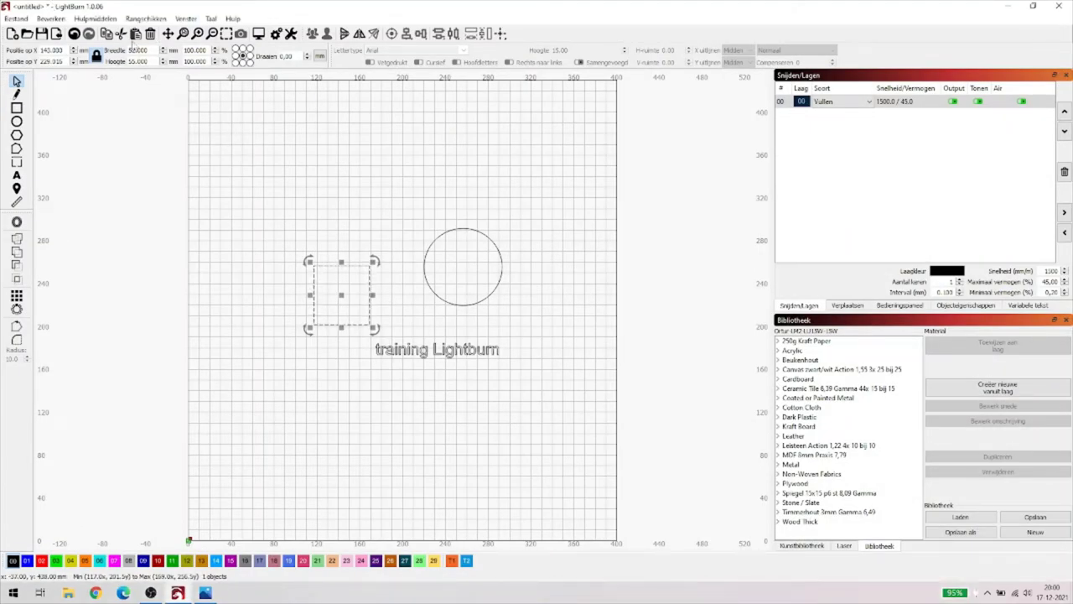
{"action": "left_click", "coordinate": [135, 34]}
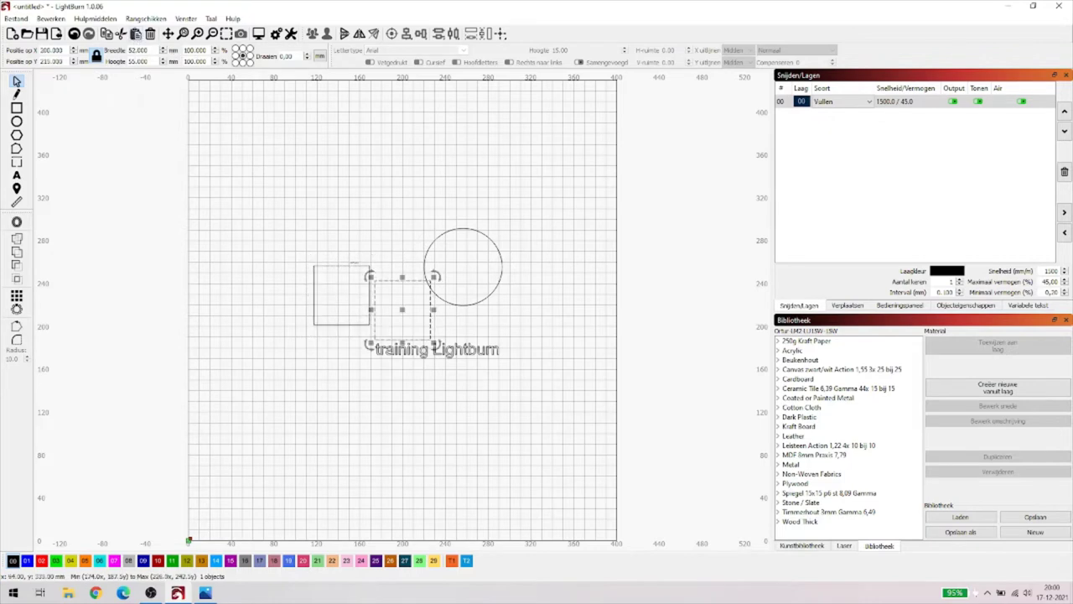
{"action": "left_click_drag", "start_coordinate": [406, 305], "coordinate": [295, 154]}
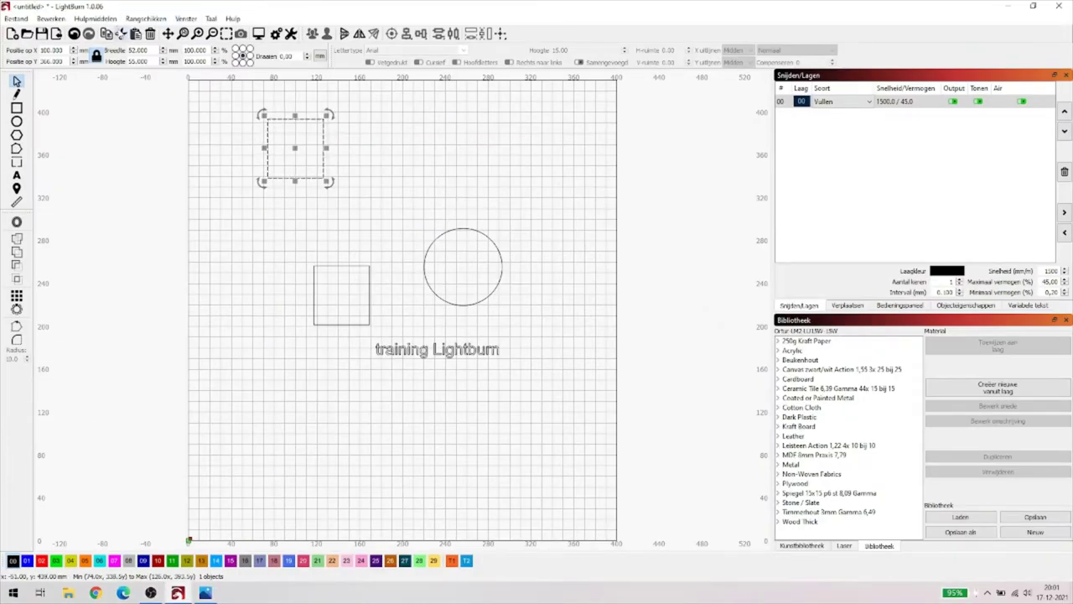
Cut the duplicate rectangle and restore it in the same place, ending with its deletion.
{"action": "left_click", "coordinate": [119, 33]}
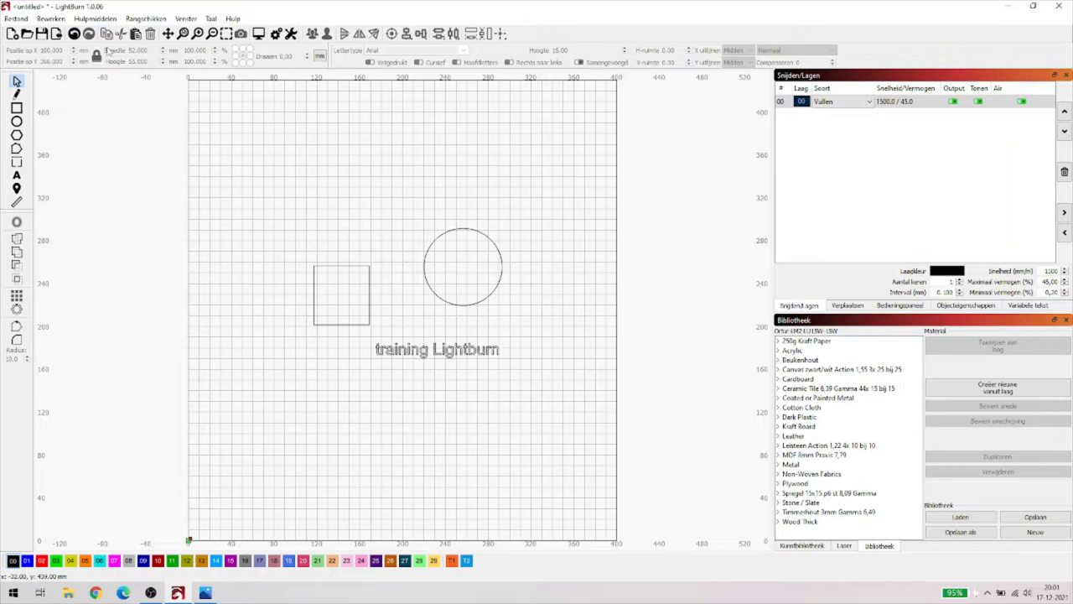
{"action": "key", "text": "ctrl+v"}
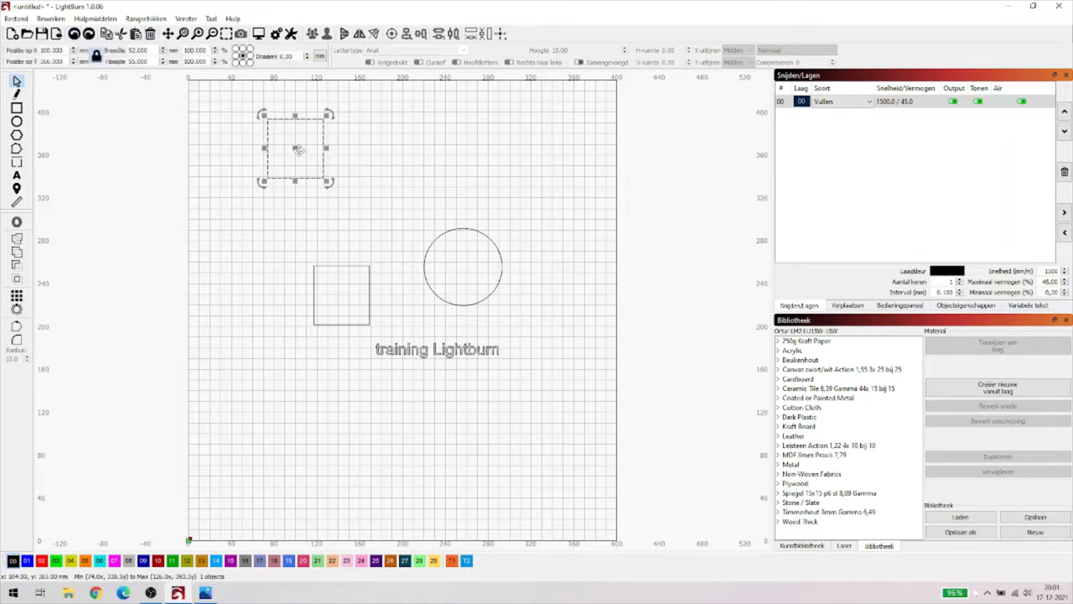
{"action": "left_click", "coordinate": [150, 34]}
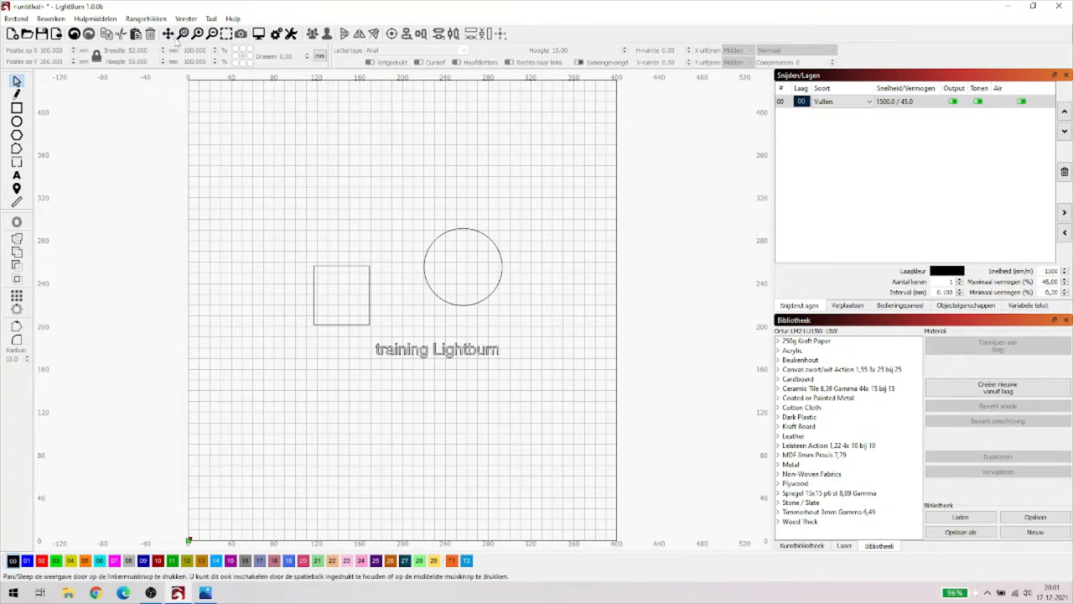
Pan the view of the work area slightly with the Pan tool.
{"action": "left_click", "coordinate": [168, 34]}
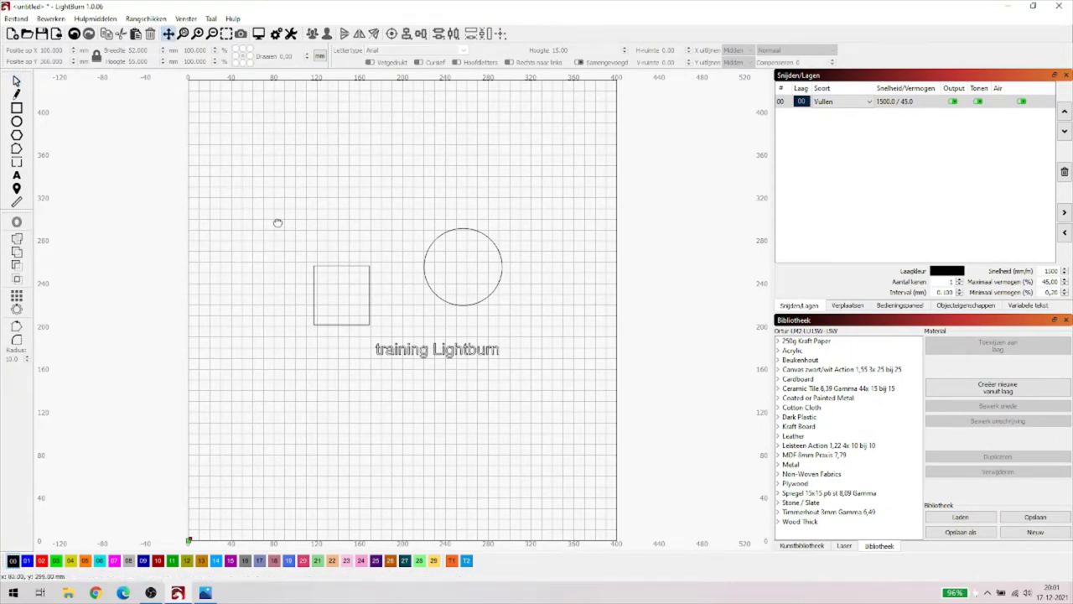
{"action": "mouse_move", "coordinate": [272, 232]}
{"action": "left_mouse_down"}
{"action": "mouse_move", "coordinate": [215, 68]}
{"action": "mouse_move", "coordinate": [365, 355]}
{"action": "mouse_move", "coordinate": [266, 259]}
{"action": "mouse_move", "coordinate": [280, 235]}
{"action": "left_mouse_up"}
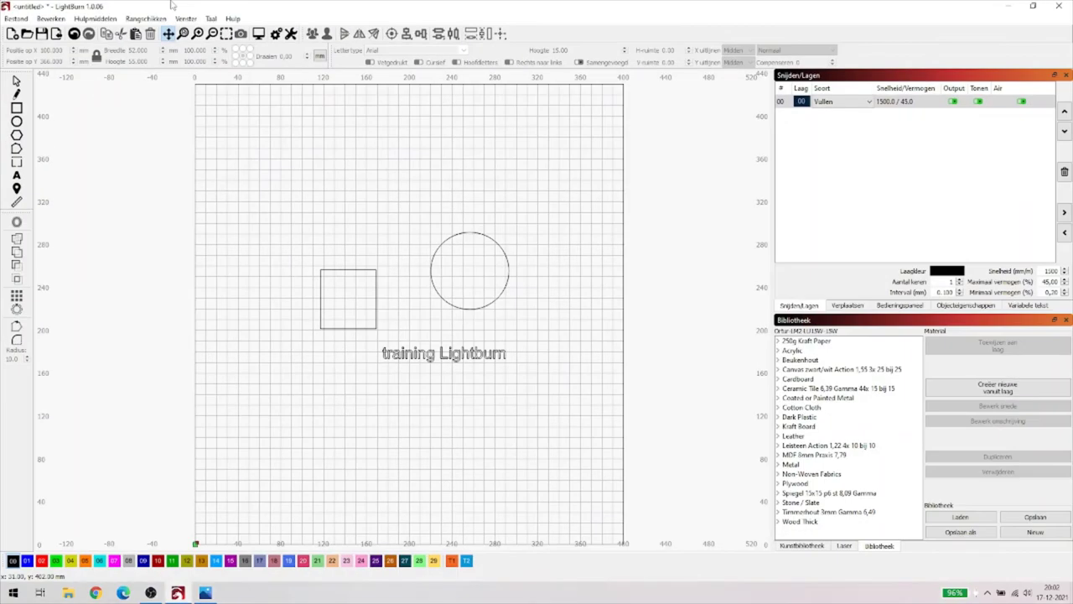
Zoom in on the shapes, pan the enlarged view slightly, and zoom back out to the full work area.
{"action": "left_click", "coordinate": [199, 34]}
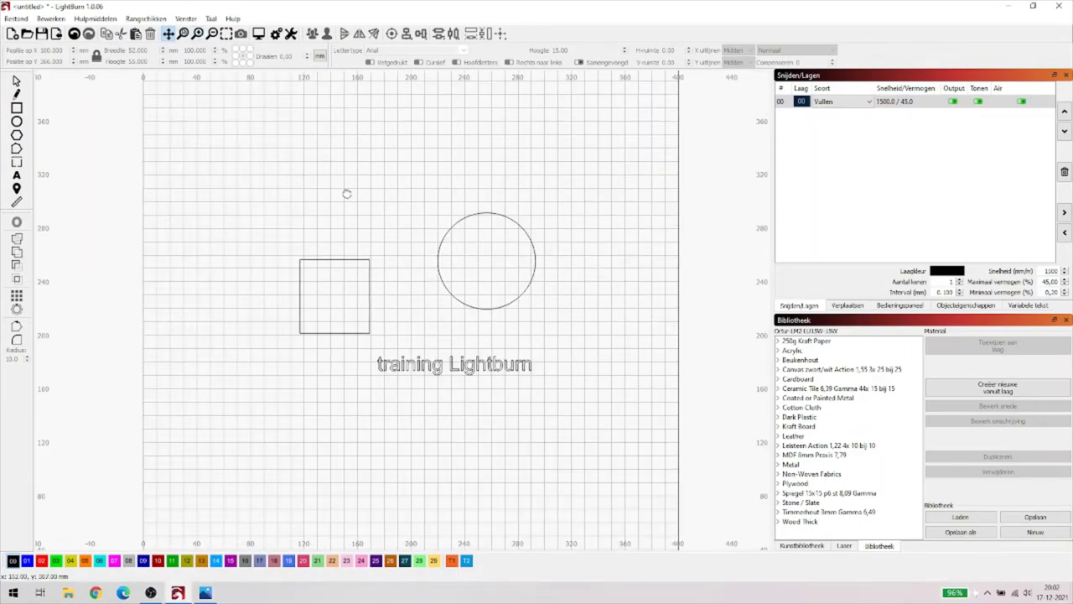
{"action": "left_click", "coordinate": [198, 34]}
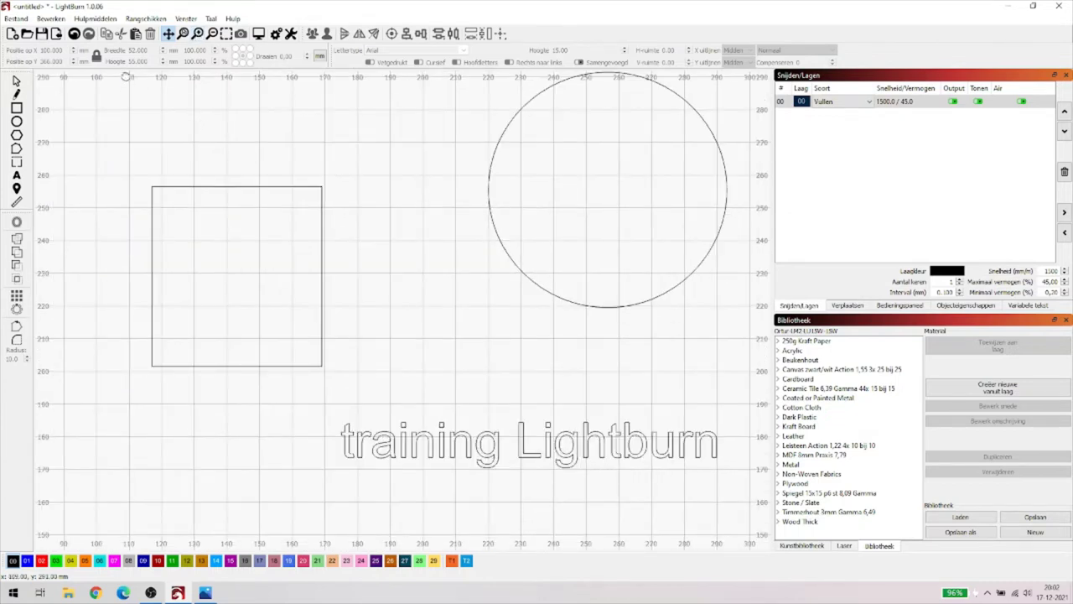
{"action": "left_click", "coordinate": [169, 34]}
{"action": "left_click_drag", "start_coordinate": [343, 197], "coordinate": [307, 226]}
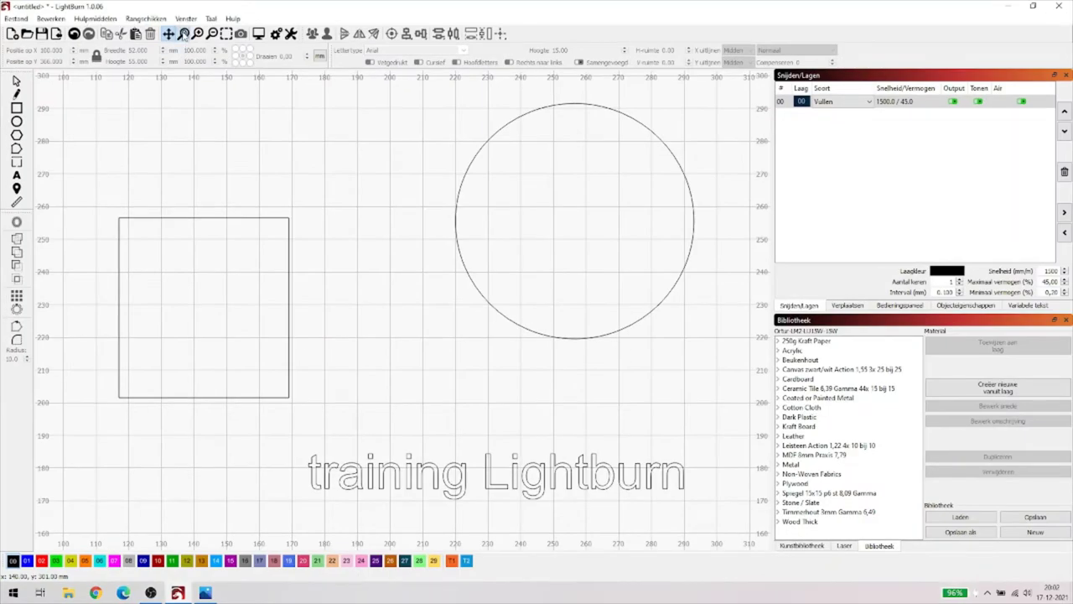
{"action": "left_click", "coordinate": [183, 33]}
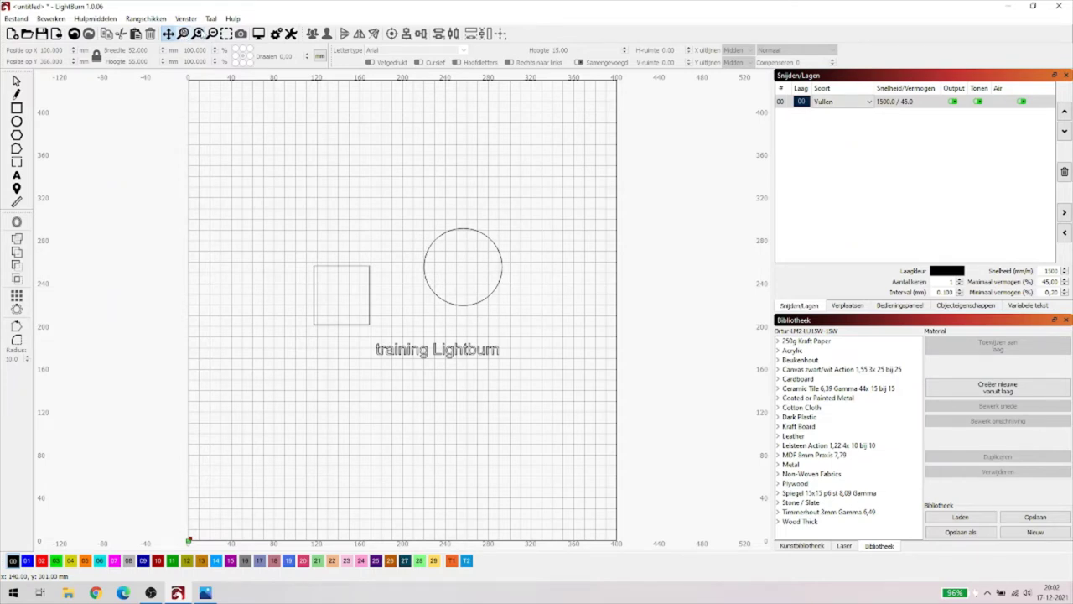
Zoom in, out and in again on the shapes, and return to the full work area view.
{"action": "left_click", "coordinate": [198, 33]}
{"action": "left_click", "coordinate": [198, 34]}
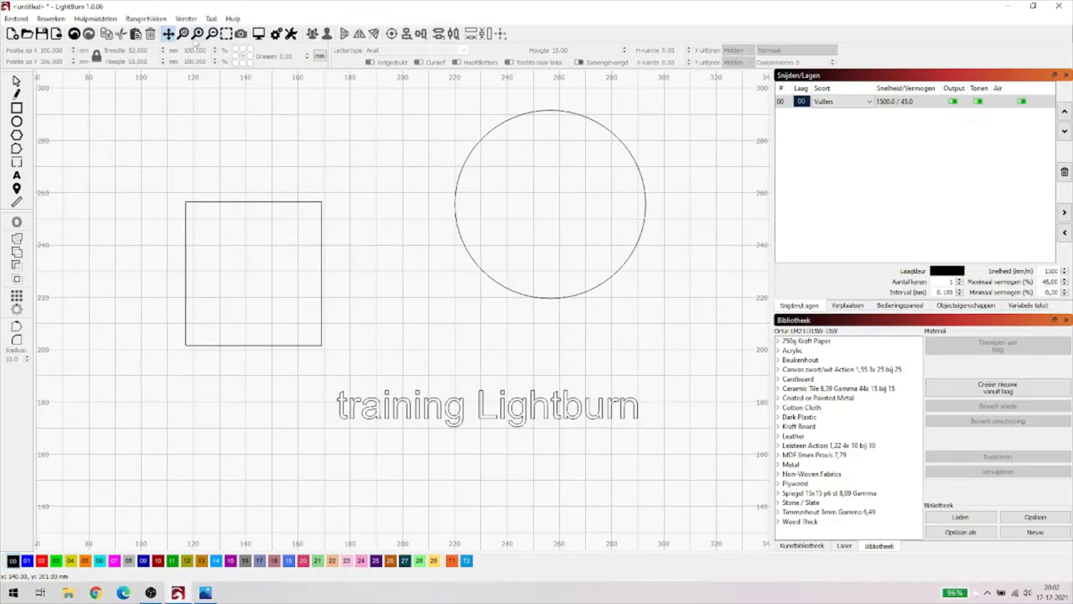
{"action": "left_click", "coordinate": [208, 67]}
{"action": "left_click", "coordinate": [212, 34]}
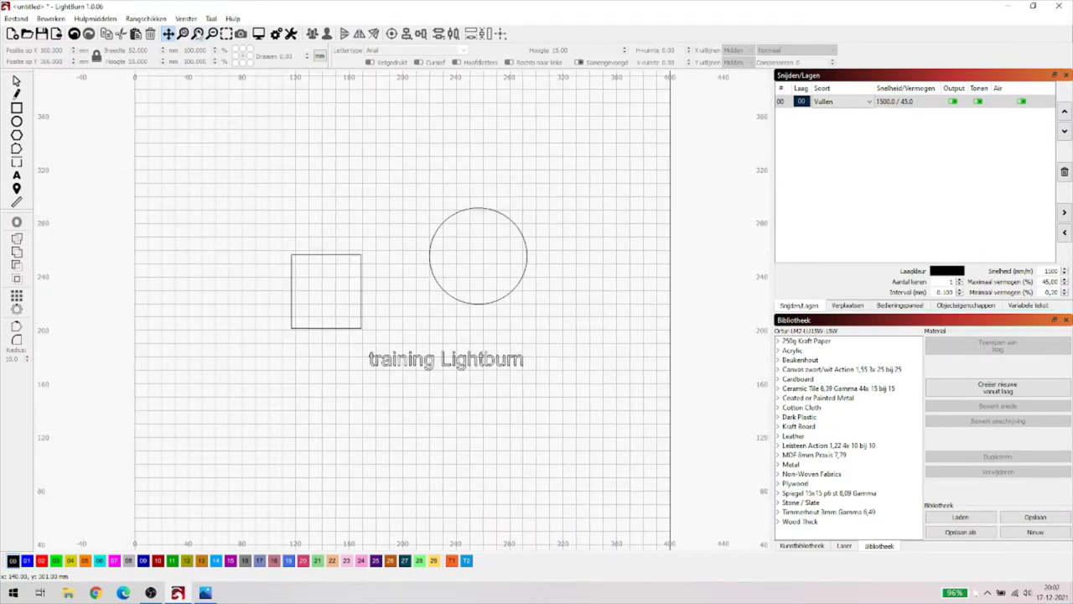
{"action": "left_click", "coordinate": [198, 34]}
{"action": "left_click", "coordinate": [197, 35]}
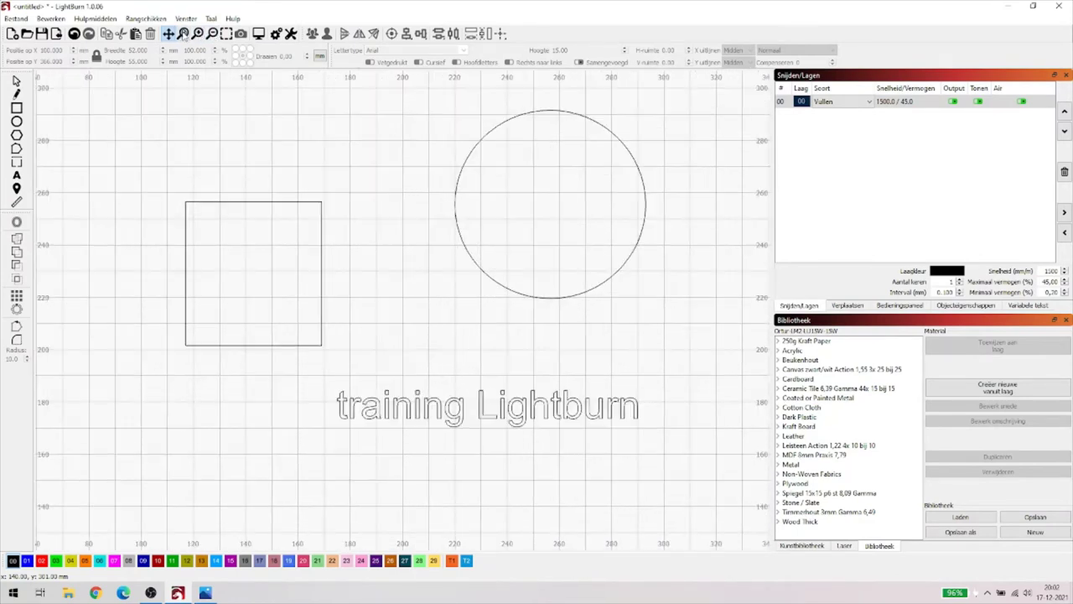
{"action": "left_click", "coordinate": [183, 34]}
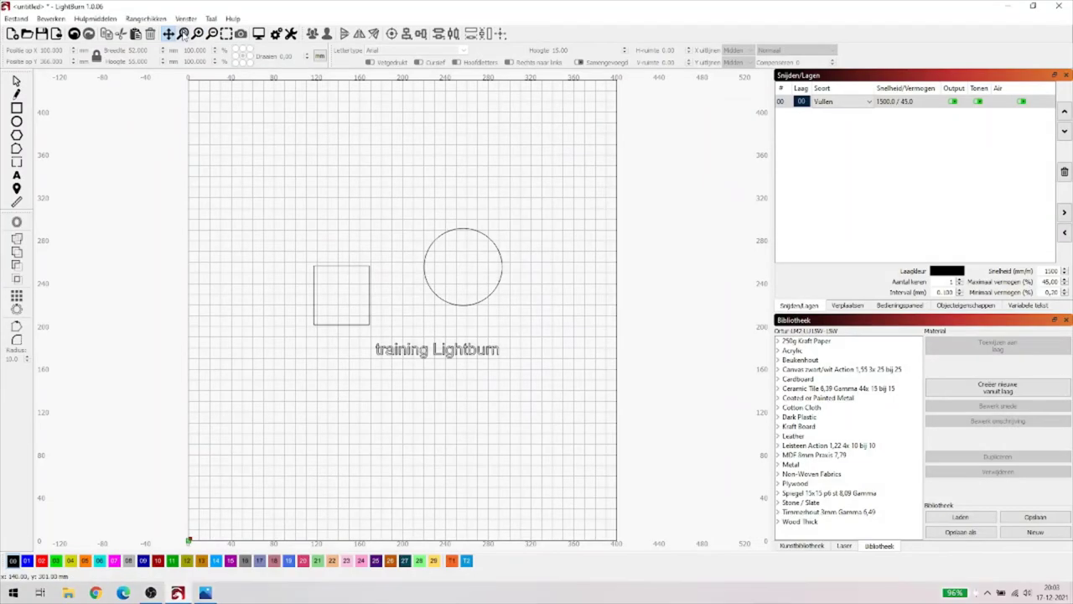
Frame all the shapes in the view, compare with the full work area, and end on the framed view in selection mode.
{"action": "left_click", "coordinate": [227, 35]}
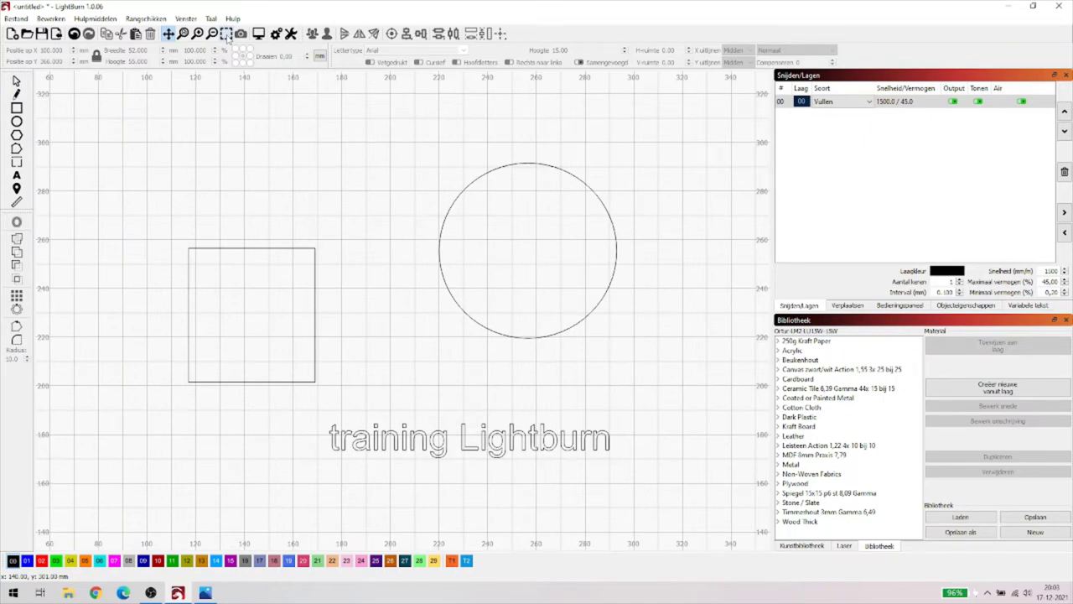
{"action": "left_click", "coordinate": [185, 35]}
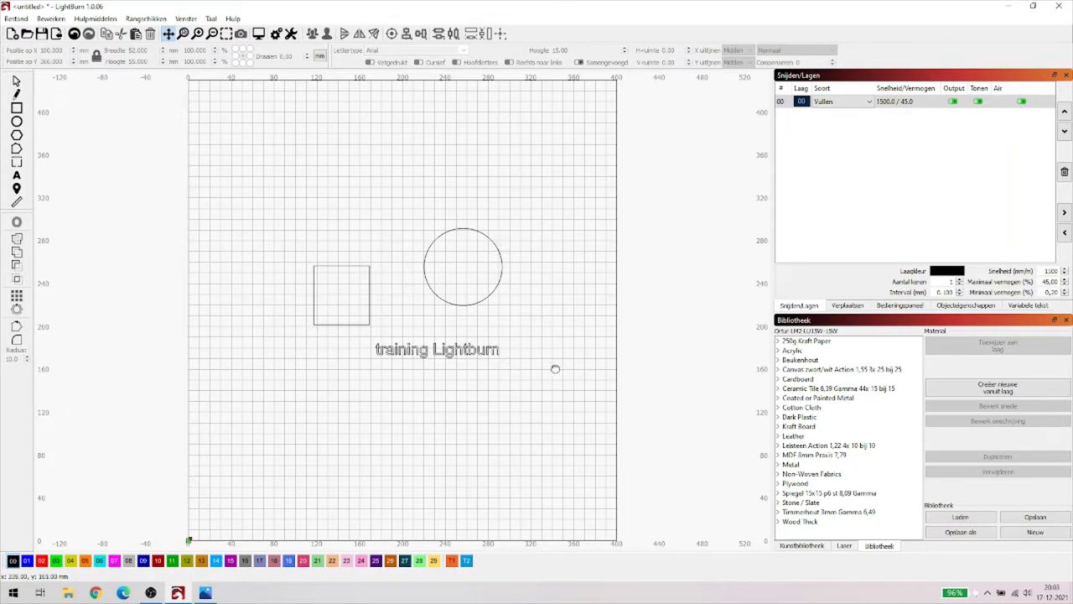
{"action": "left_click", "coordinate": [225, 34]}
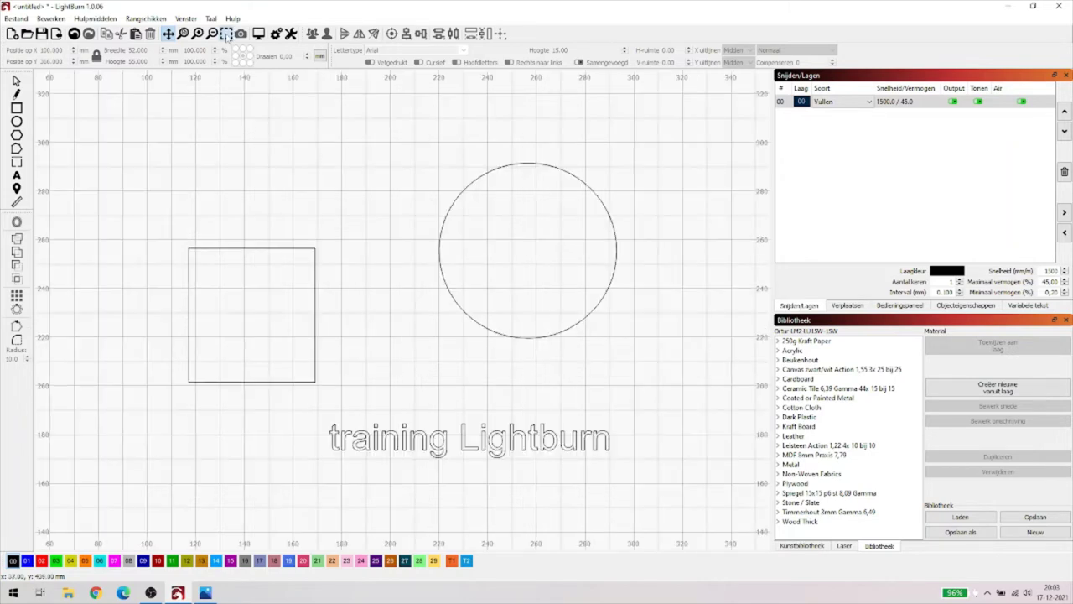
{"action": "key", "text": "Escape"}
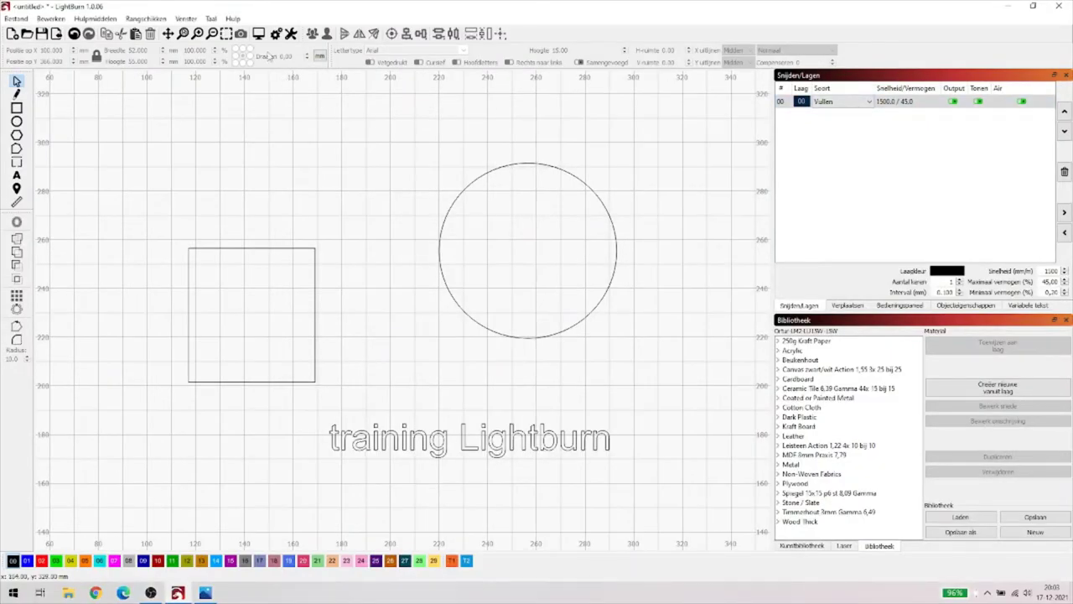
Preview the job with all shapes and text filled, and close the preview.
{"action": "left_click", "coordinate": [258, 34]}
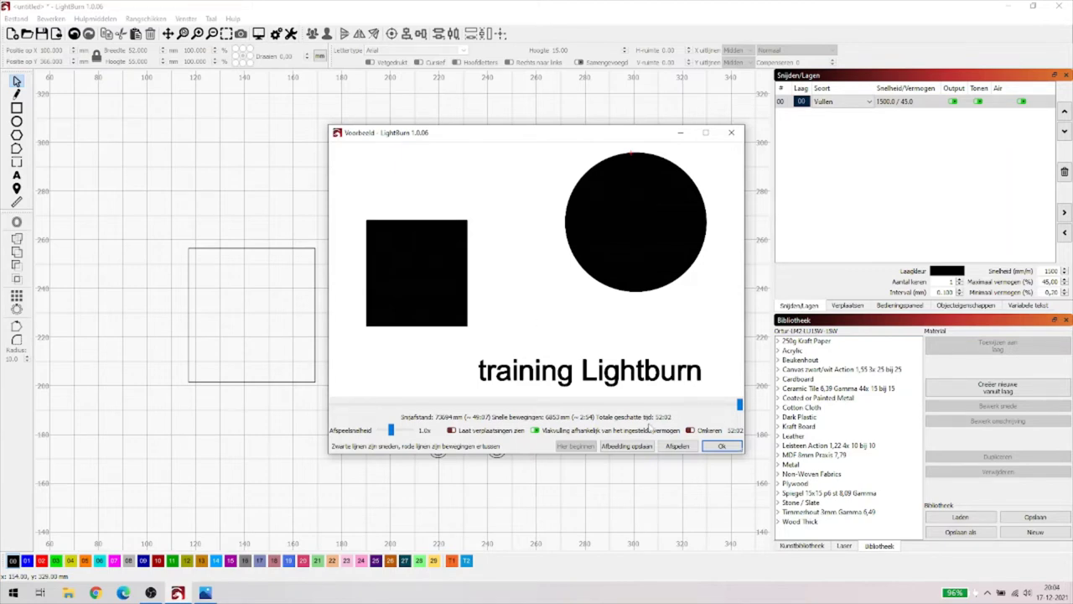
{"action": "left_click", "coordinate": [722, 447]}
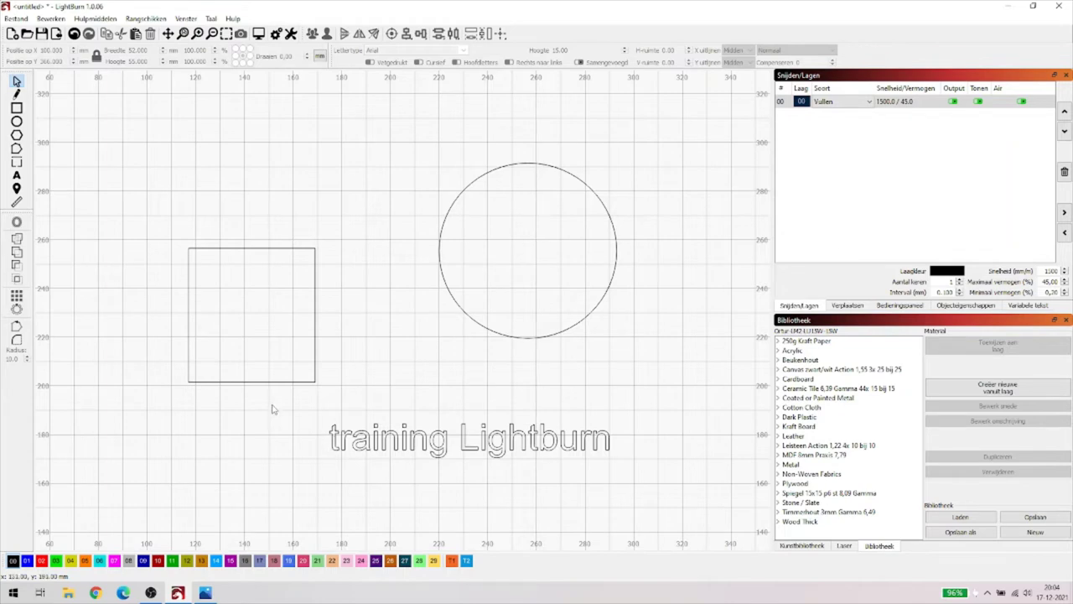
Assign the square and circle to blue layer 01 and set that layer's mode to Lijn.
{"action": "left_click_drag", "start_coordinate": [153, 110], "coordinate": [652, 398]}
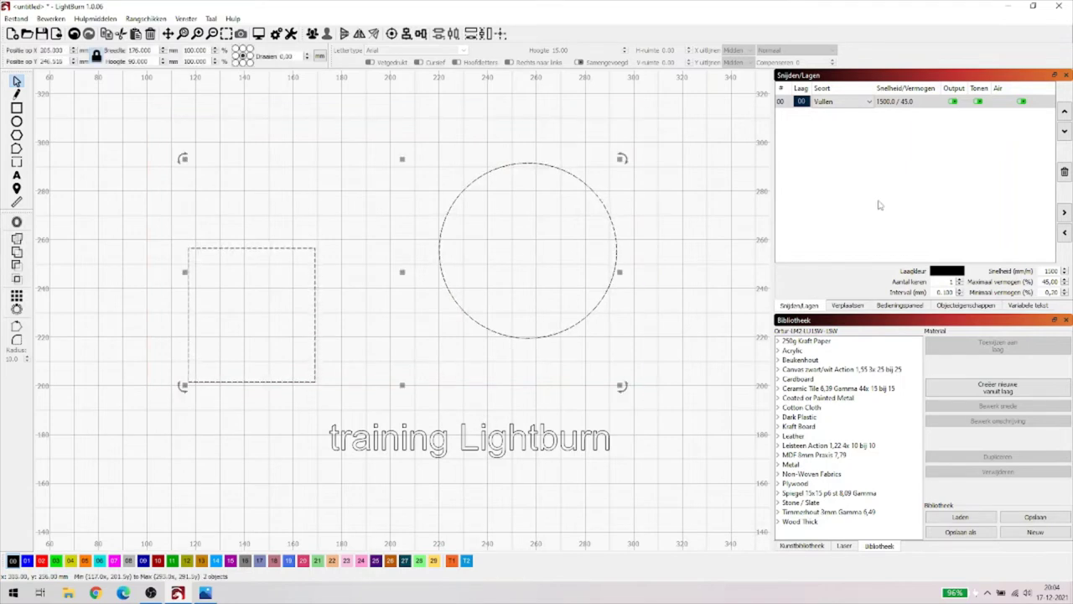
{"action": "left_click", "coordinate": [27, 562]}
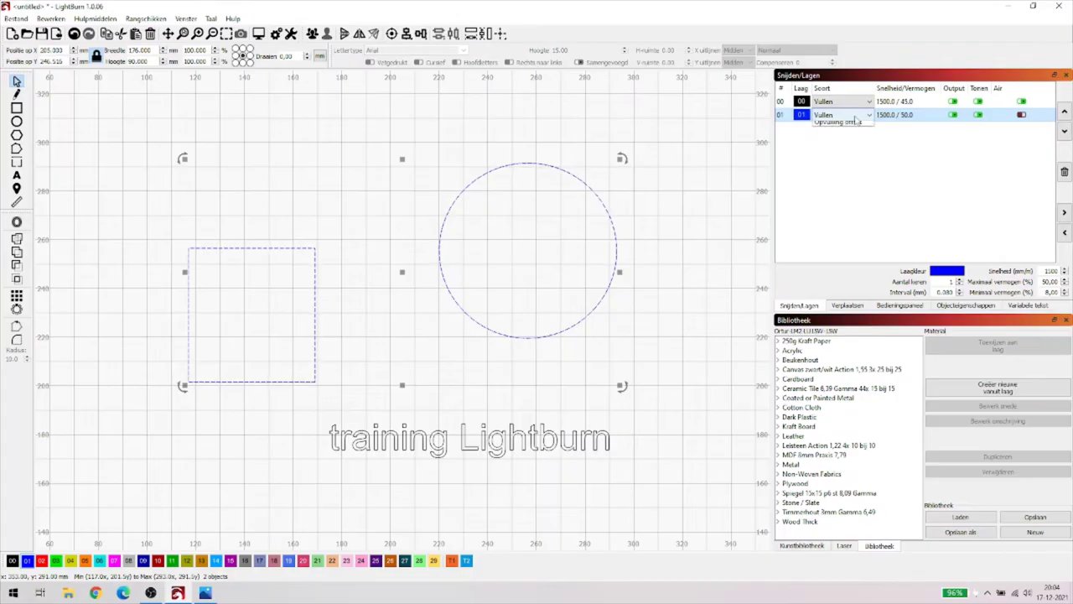
{"action": "left_click", "coordinate": [854, 116]}
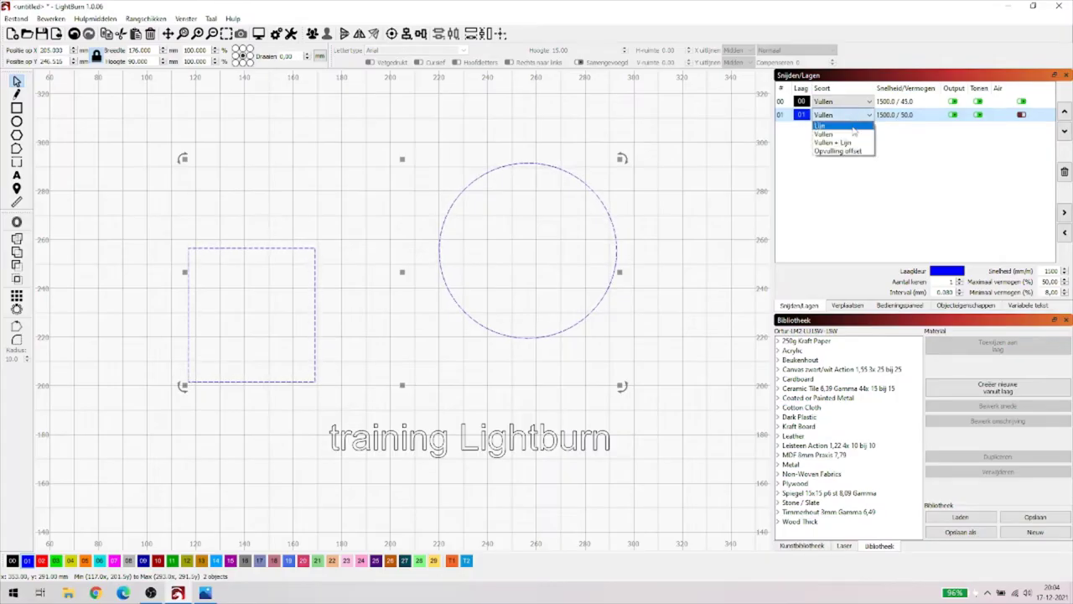
{"action": "left_click", "coordinate": [853, 127]}
{"action": "left_click", "coordinate": [697, 321]}
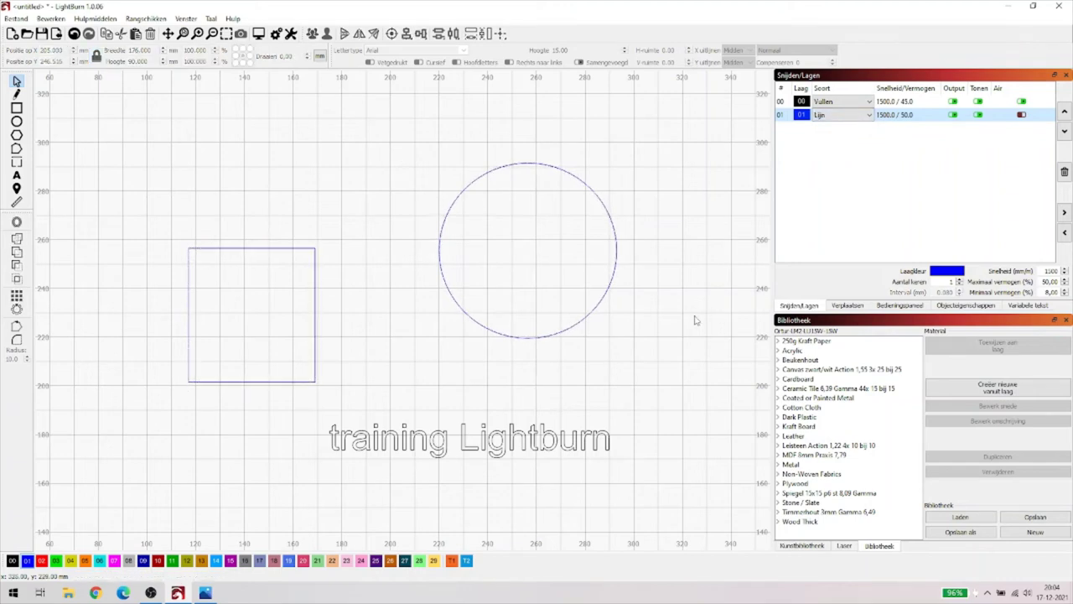
Preview the job, play the engraving simulation at x 2 playback speed, and pause it.
{"action": "left_click", "coordinate": [259, 34]}
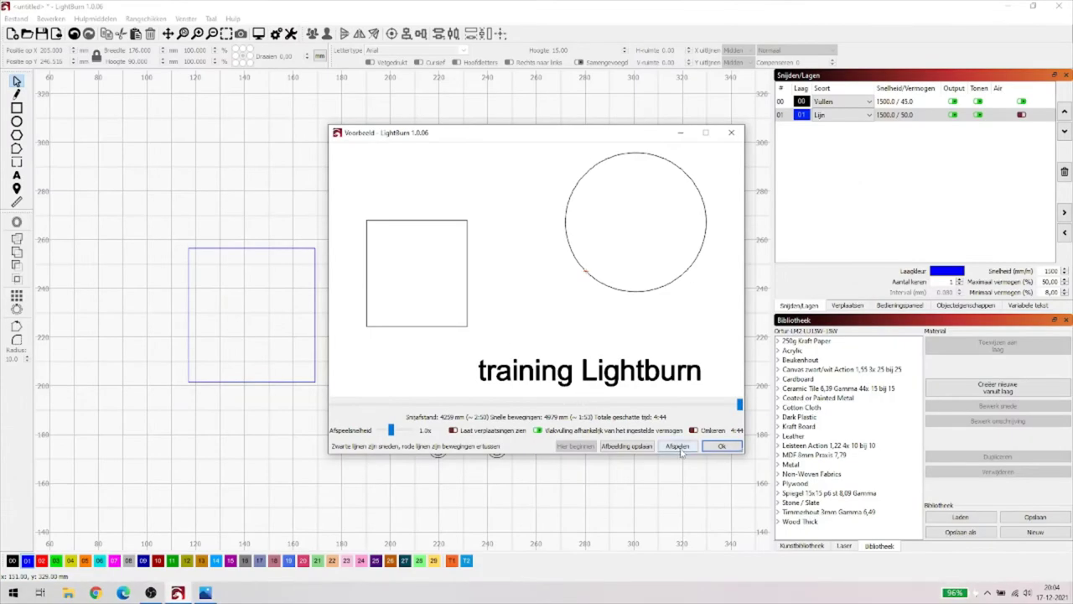
{"action": "left_click", "coordinate": [679, 447]}
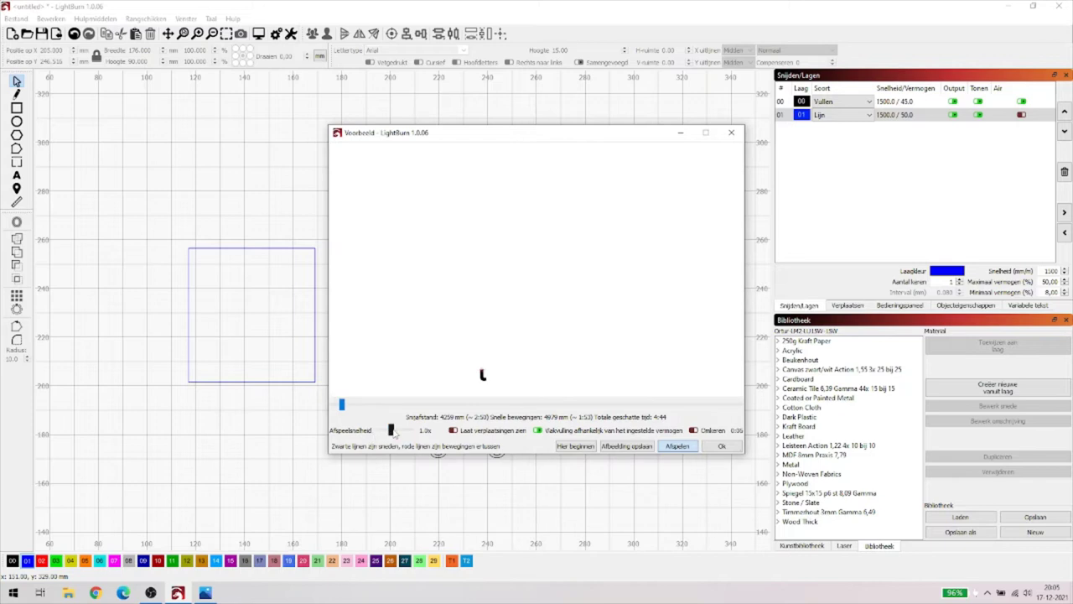
{"action": "left_click_drag", "start_coordinate": [392, 431], "coordinate": [395, 431]}
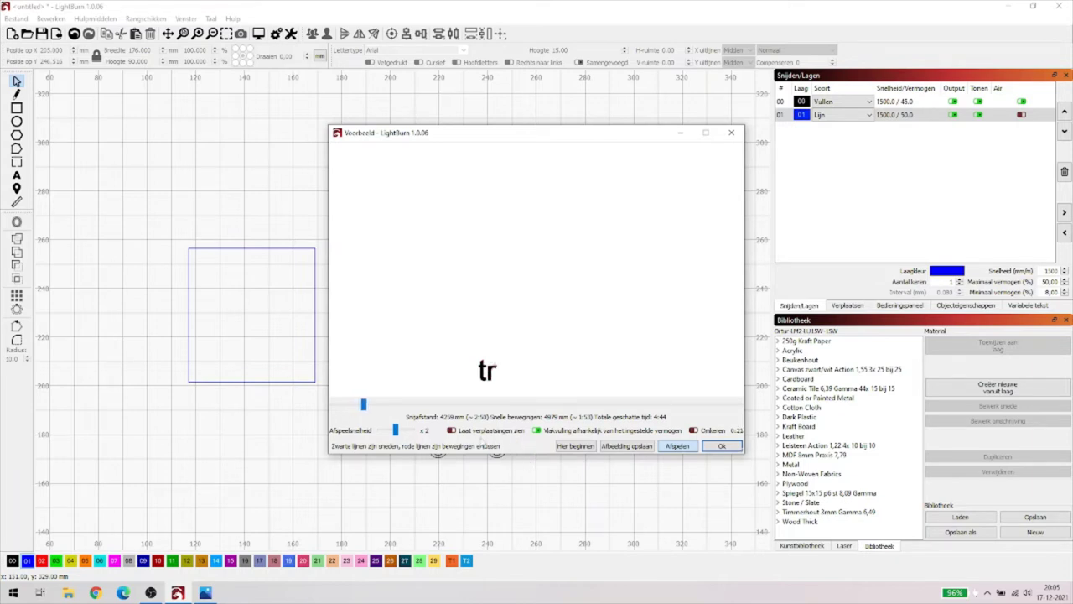
{"action": "left_click", "coordinate": [683, 447]}
Show the traversal moves in the preview, resume the simulation, and hide the moves again.
{"action": "left_click", "coordinate": [451, 430]}
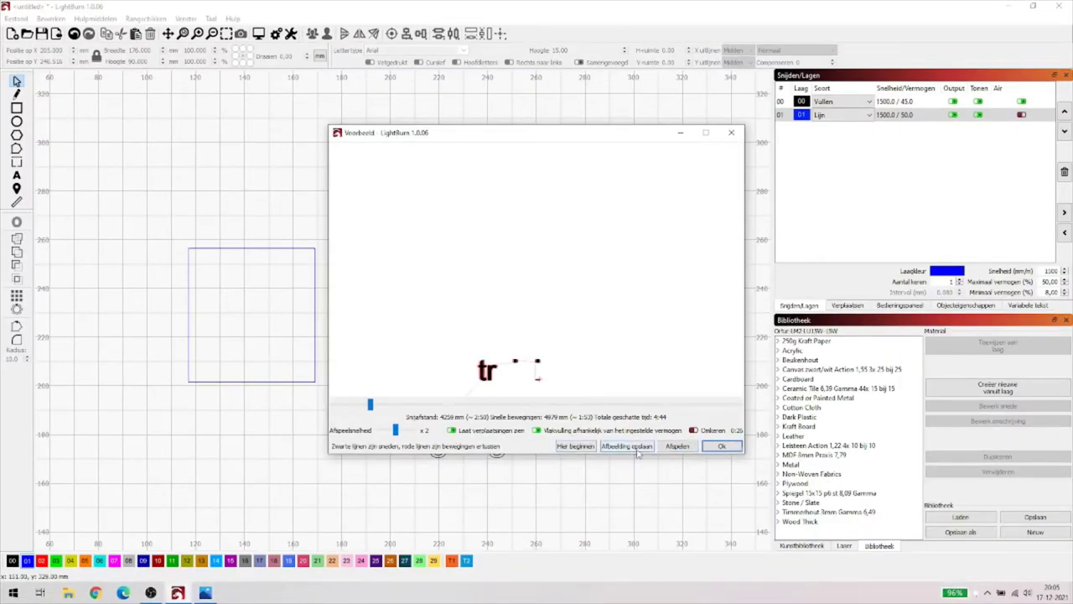
{"action": "left_click", "coordinate": [677, 447]}
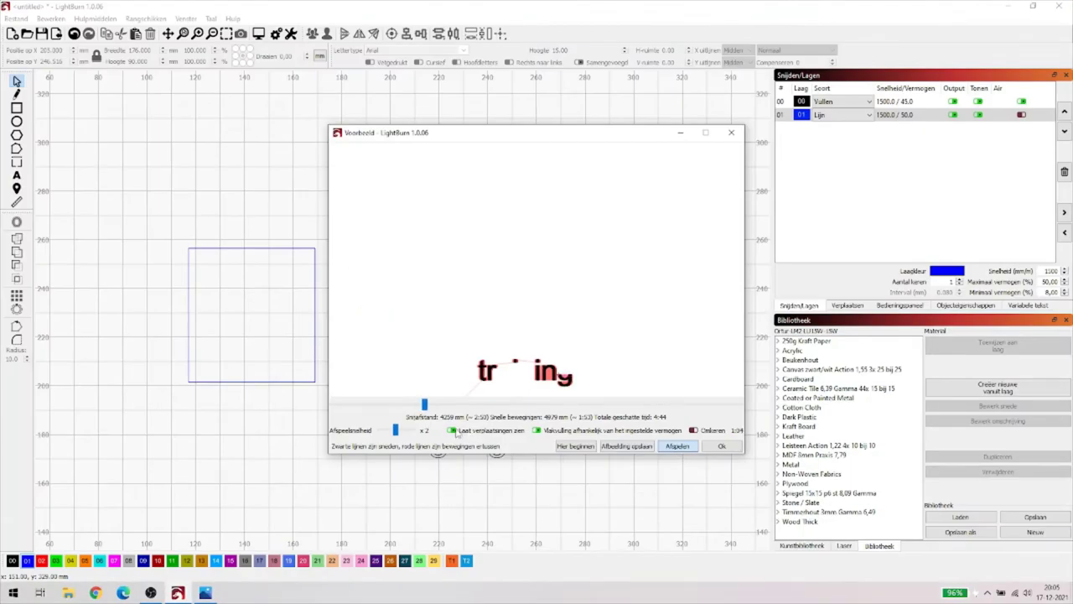
{"action": "left_click", "coordinate": [454, 431]}
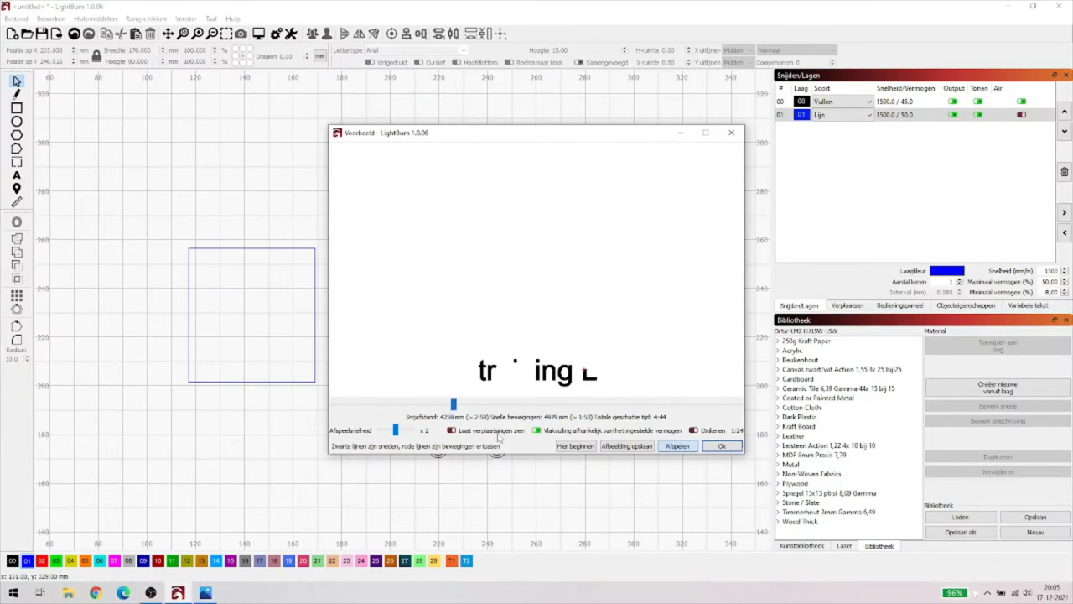
Turn off shading according to power, stop the simulation, skip to its end, and close the preview.
{"action": "left_click", "coordinate": [536, 430]}
{"action": "left_click", "coordinate": [673, 447]}
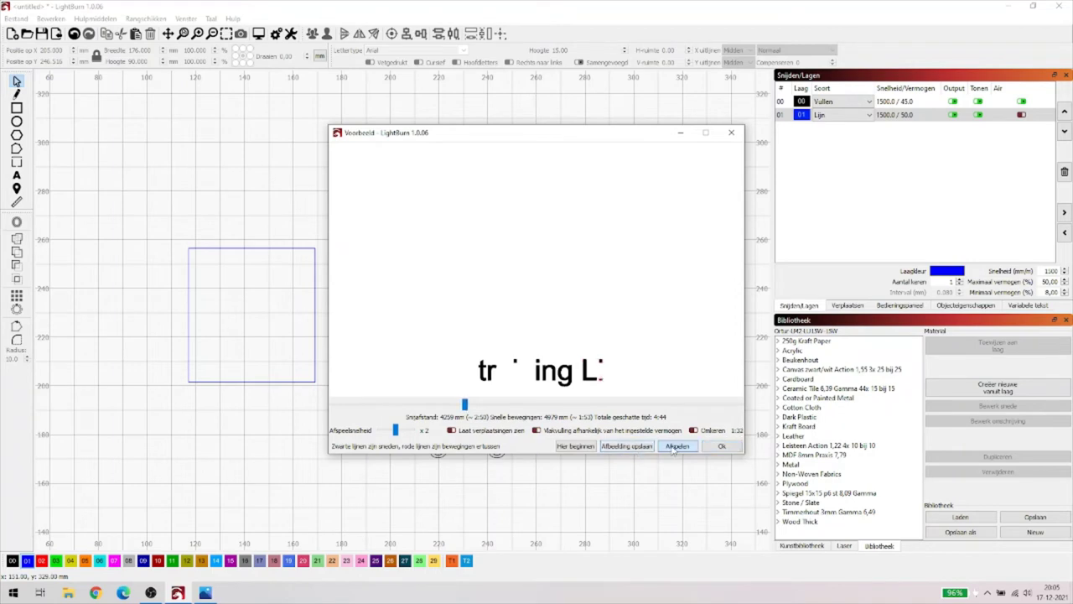
{"action": "mouse_move", "coordinate": [466, 407]}
{"action": "left_mouse_down"}
{"action": "mouse_move", "coordinate": [332, 406]}
{"action": "mouse_move", "coordinate": [739, 405]}
{"action": "left_mouse_up"}
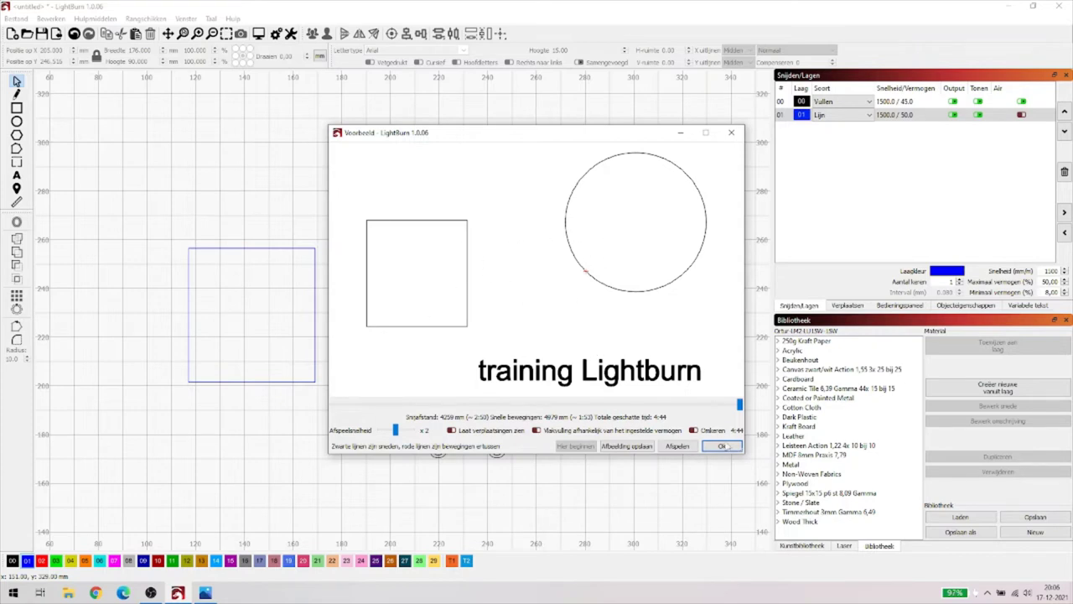
{"action": "left_click", "coordinate": [722, 447]}
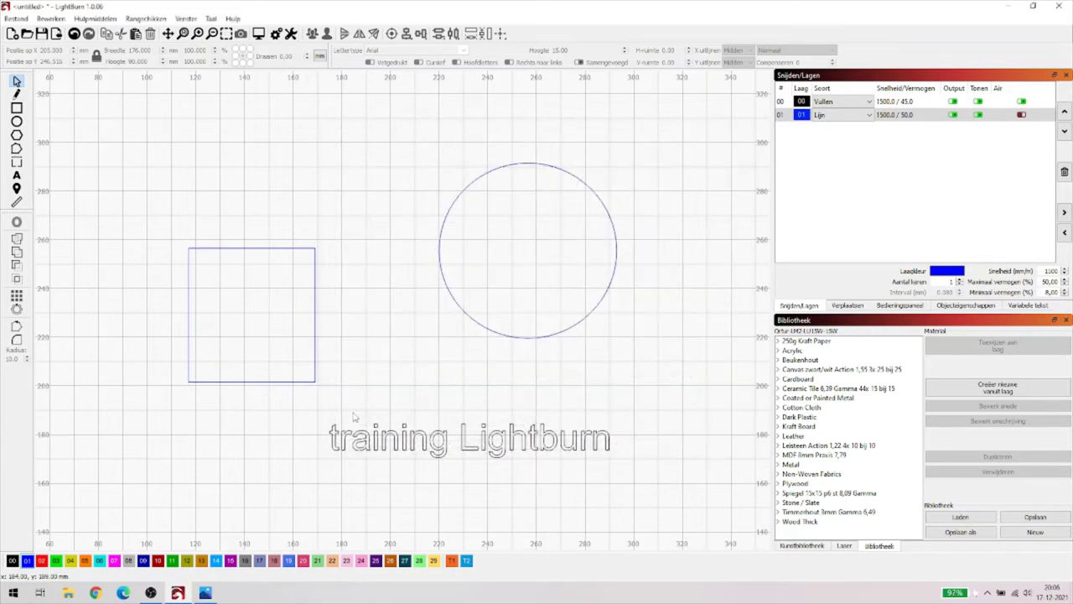
Assign the square and circle back to black layer 00.
{"action": "left_click_drag", "start_coordinate": [169, 144], "coordinate": [635, 390]}
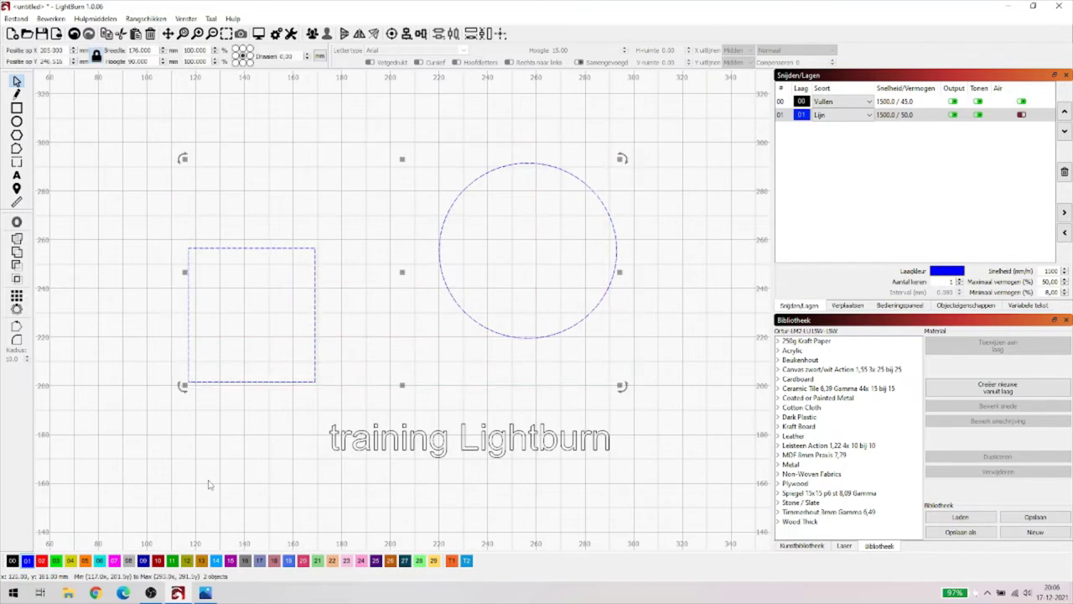
{"action": "left_click", "coordinate": [13, 561]}
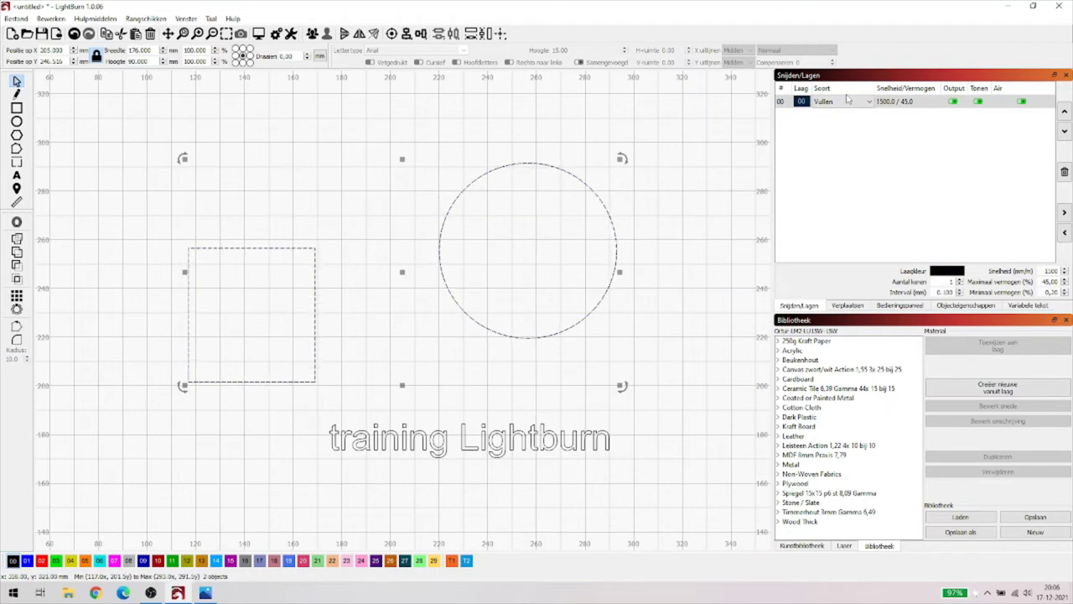
Preview the job and examine the fill lines of the circle up close.
{"action": "left_click", "coordinate": [258, 34]}
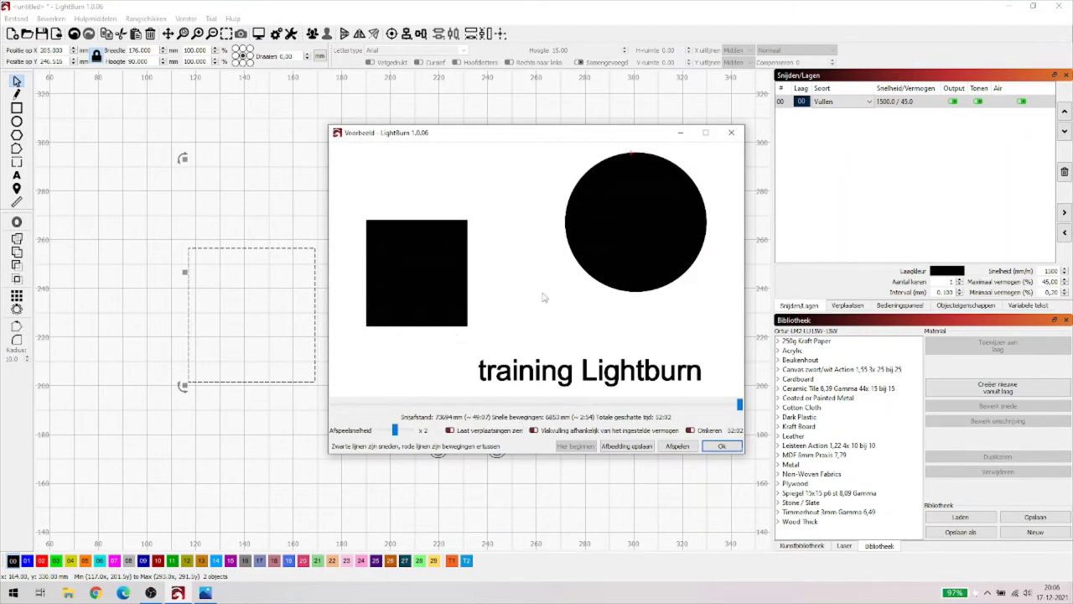
{"action": "scroll", "coordinate": [543, 296], "scroll_direction": "up", "scroll_amount": 3}
{"action": "scroll", "coordinate": [542, 297], "scroll_direction": "down", "scroll_amount": 3}
{"action": "scroll", "coordinate": [542, 297], "scroll_direction": "up", "scroll_amount": 4}
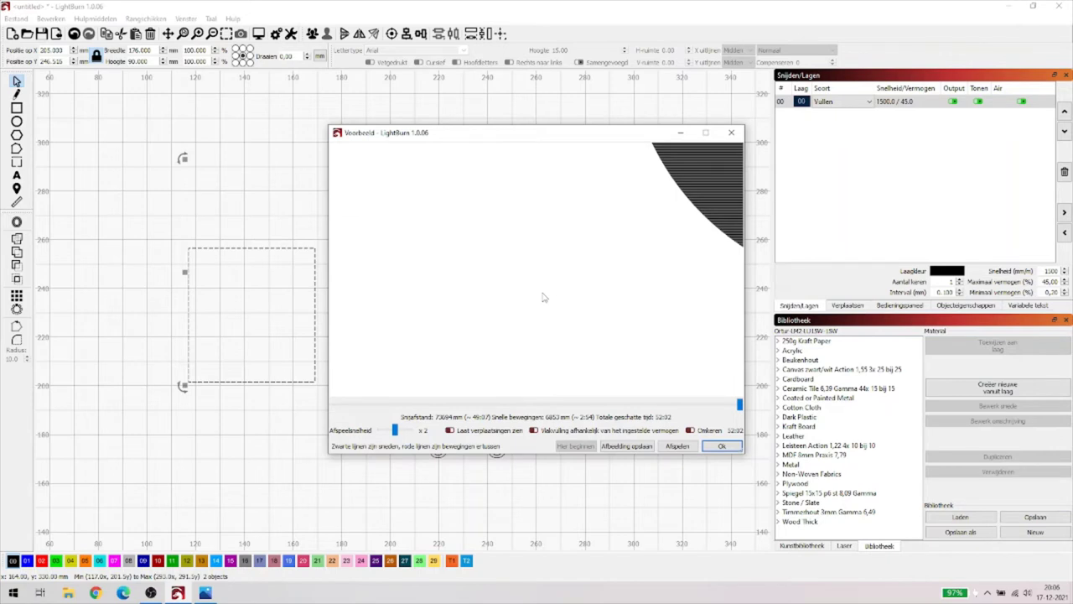
{"action": "left_click_drag", "start_coordinate": [606, 254], "coordinate": [411, 375]}
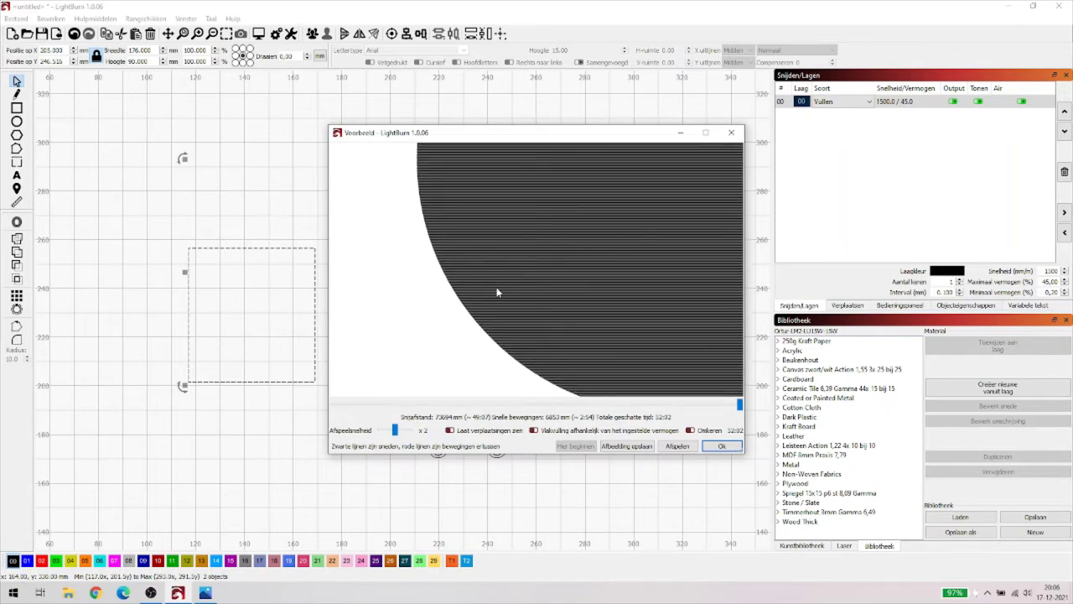
{"action": "scroll", "coordinate": [491, 306], "scroll_direction": "up", "scroll_amount": 2}
{"action": "scroll", "coordinate": [492, 306], "scroll_direction": "down", "scroll_amount": 4}
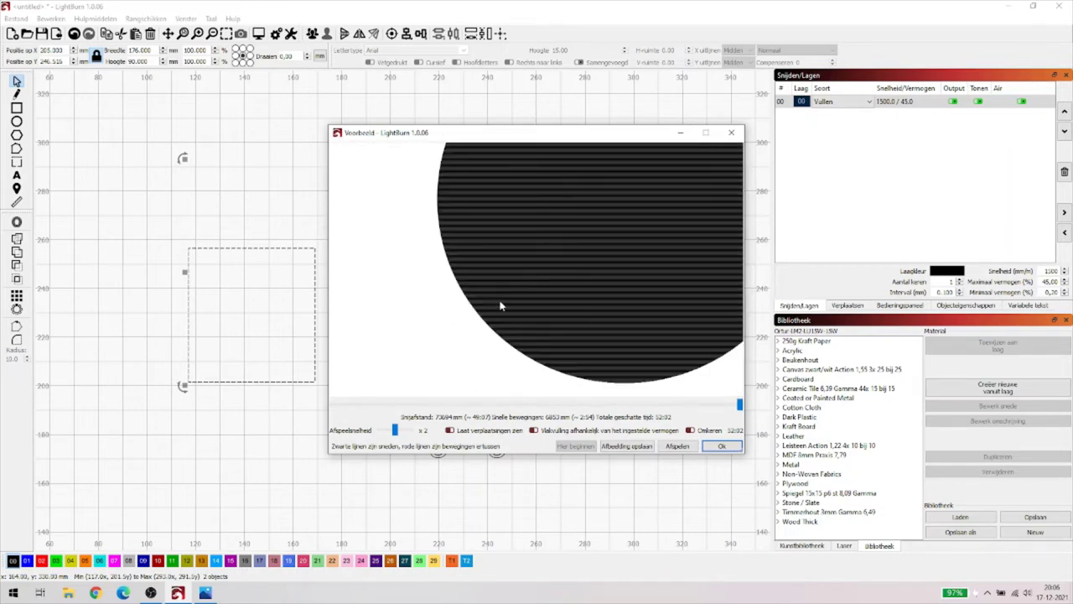
{"action": "scroll", "coordinate": [644, 272], "scroll_direction": "down", "scroll_amount": 3}
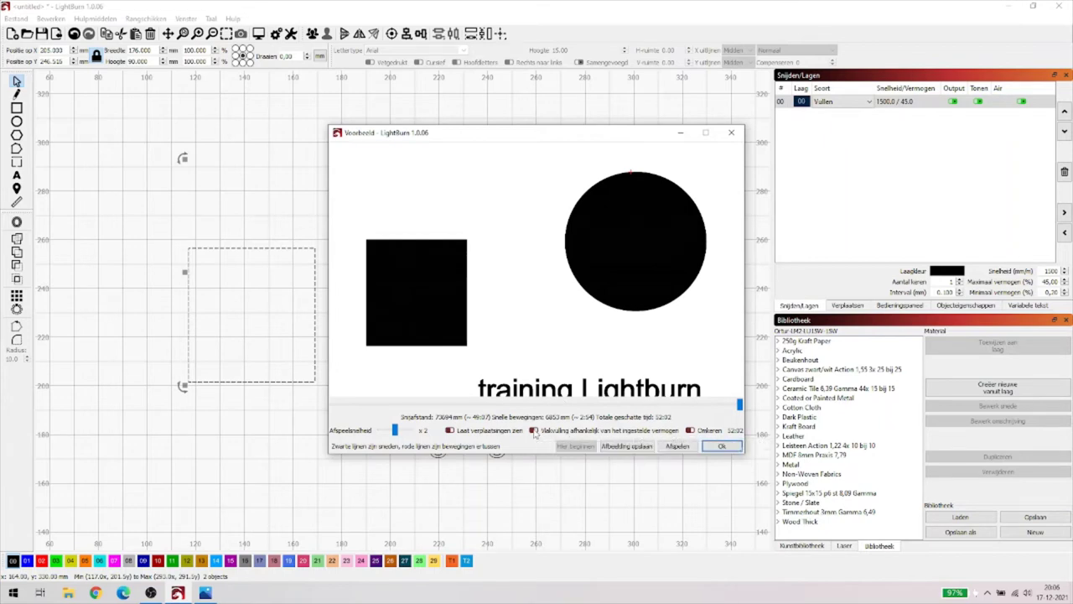
Turn on shading according to power, examine the circle's fill, and invert the preview colours and restore them.
{"action": "scroll", "coordinate": [590, 278], "scroll_direction": "up", "scroll_amount": 5}
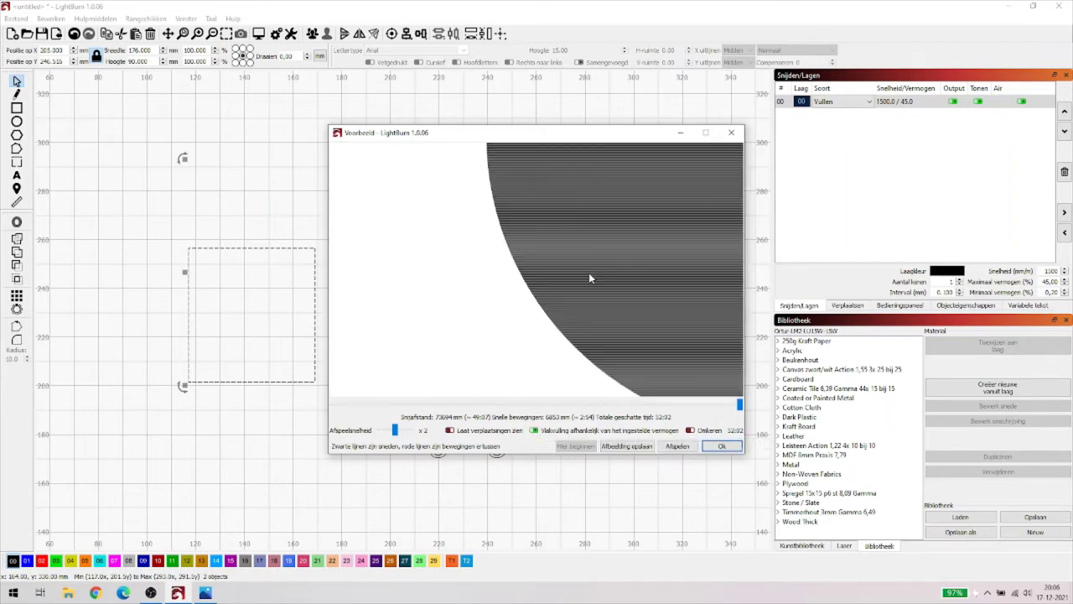
{"action": "scroll", "coordinate": [589, 278], "scroll_direction": "down", "scroll_amount": 5}
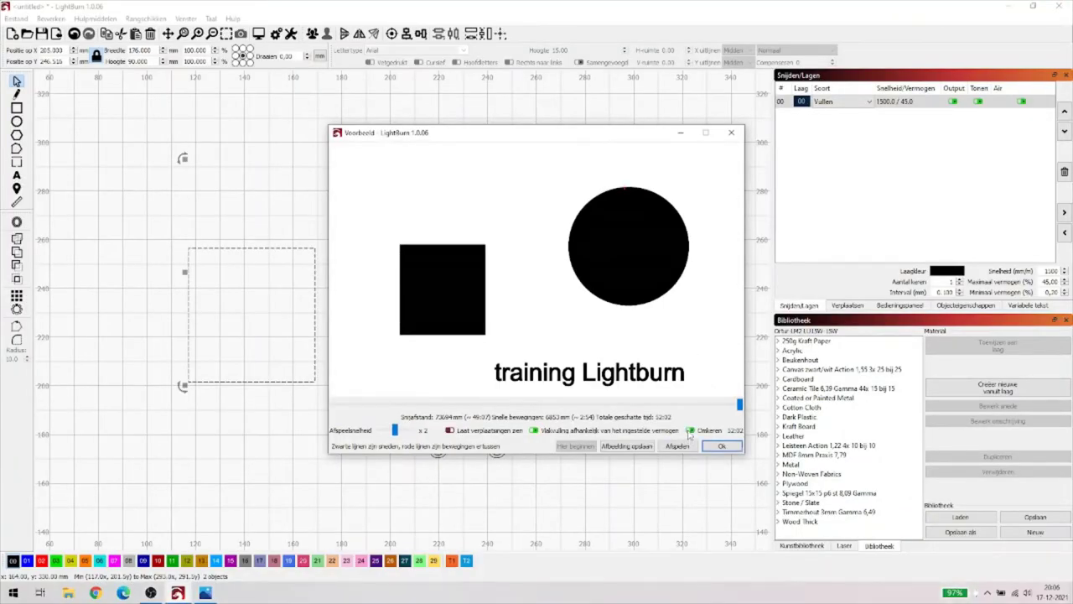
{"action": "left_click", "coordinate": [689, 431]}
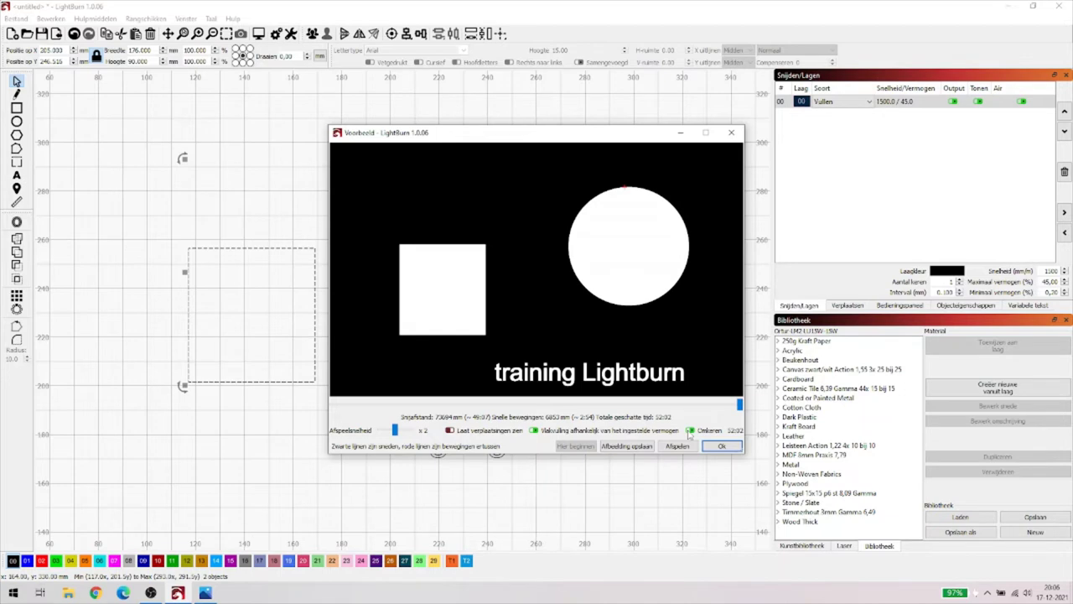
{"action": "left_click", "coordinate": [689, 431]}
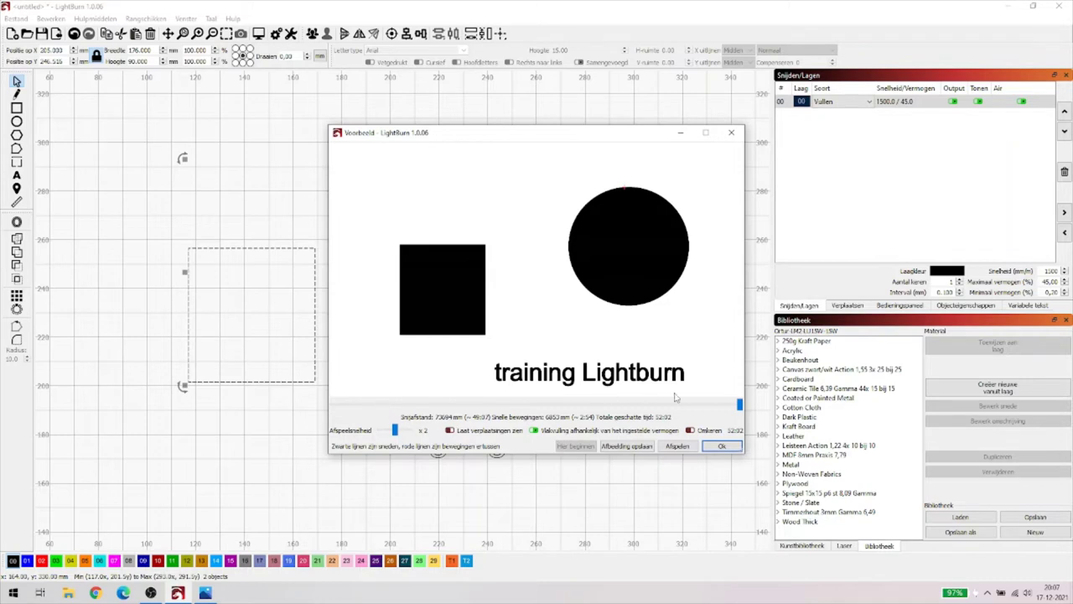
Move the simulation back to about 22:33, play it, and raise the playback speed to x 20.
{"action": "mouse_move", "coordinate": [726, 415]}
{"action": "left_mouse_down"}
{"action": "mouse_move", "coordinate": [551, 408]}
{"action": "mouse_move", "coordinate": [738, 404]}
{"action": "mouse_move", "coordinate": [490, 415]}
{"action": "mouse_move", "coordinate": [399, 406]}
{"action": "mouse_move", "coordinate": [466, 405]}
{"action": "mouse_move", "coordinate": [499, 390]}
{"action": "mouse_move", "coordinate": [533, 400]}
{"action": "mouse_move", "coordinate": [511, 401]}
{"action": "left_mouse_up"}
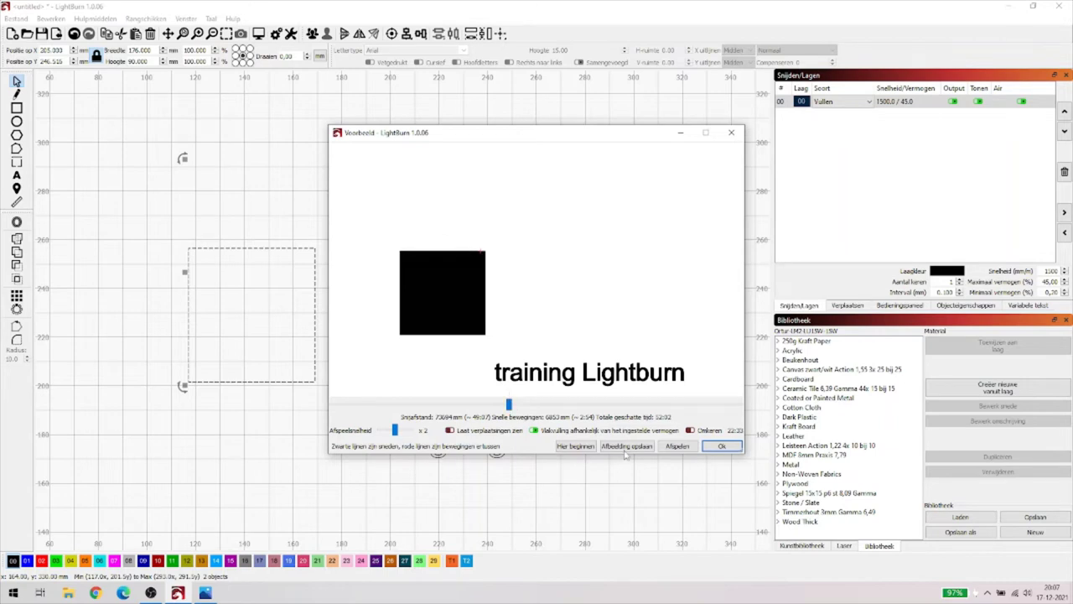
{"action": "left_click", "coordinate": [684, 446]}
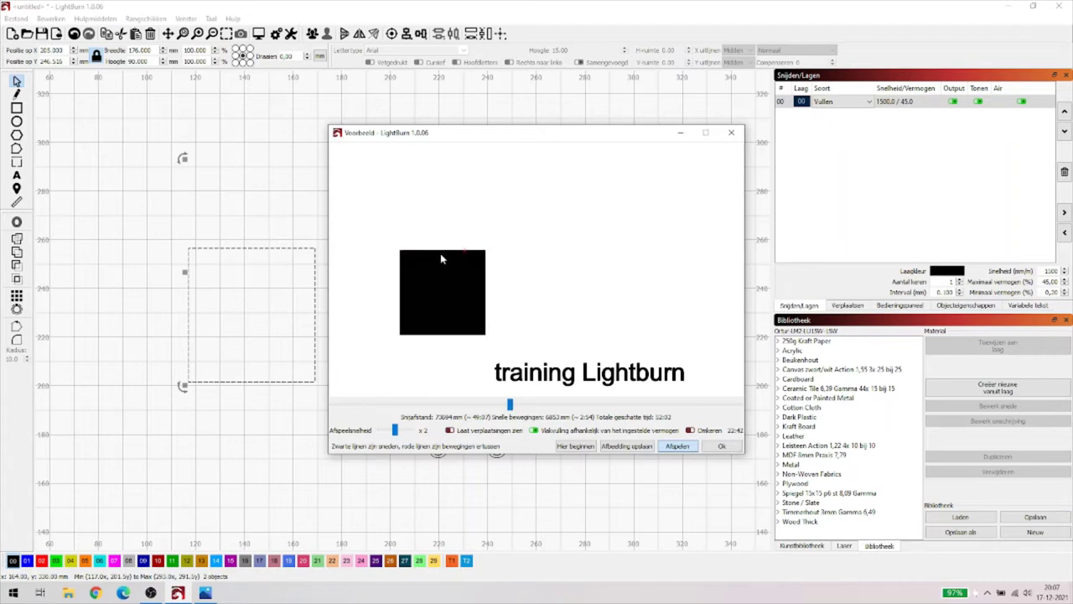
{"action": "left_click", "coordinate": [396, 430]}
{"action": "left_click_drag", "start_coordinate": [397, 432], "coordinate": [411, 430]}
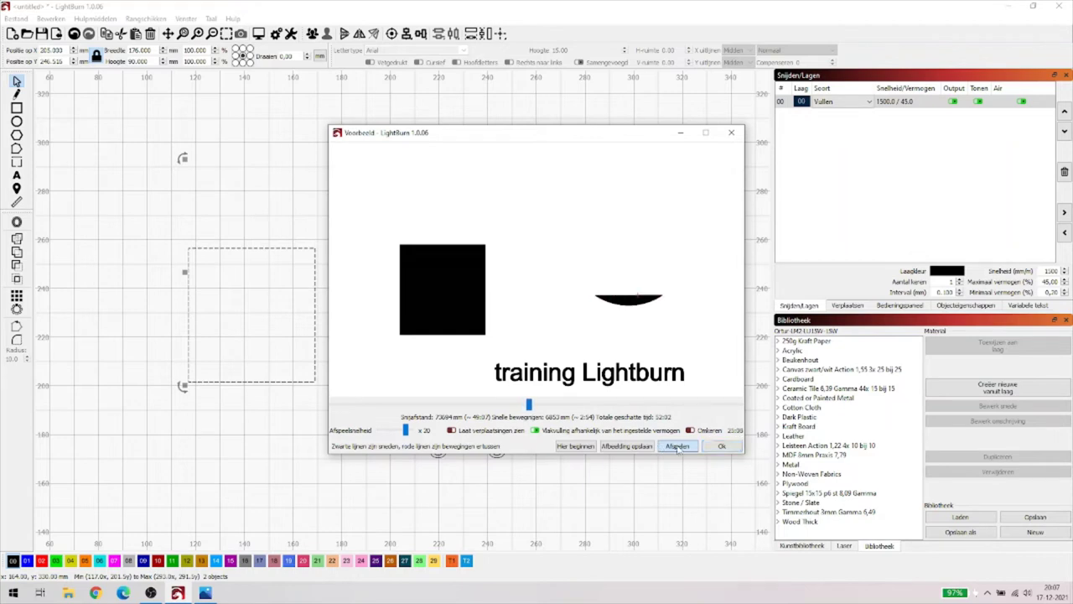
Rewind the simulation to its start, set the playback speed to x 1, and skip to the end.
{"action": "left_click_drag", "start_coordinate": [529, 404], "coordinate": [316, 406]}
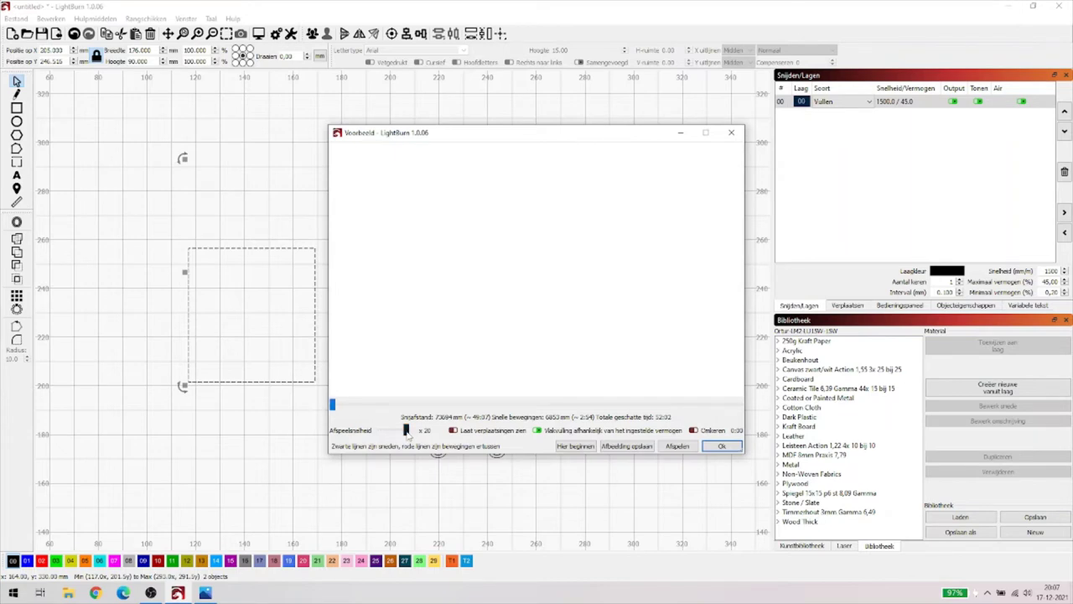
{"action": "left_click_drag", "start_coordinate": [407, 431], "coordinate": [392, 434]}
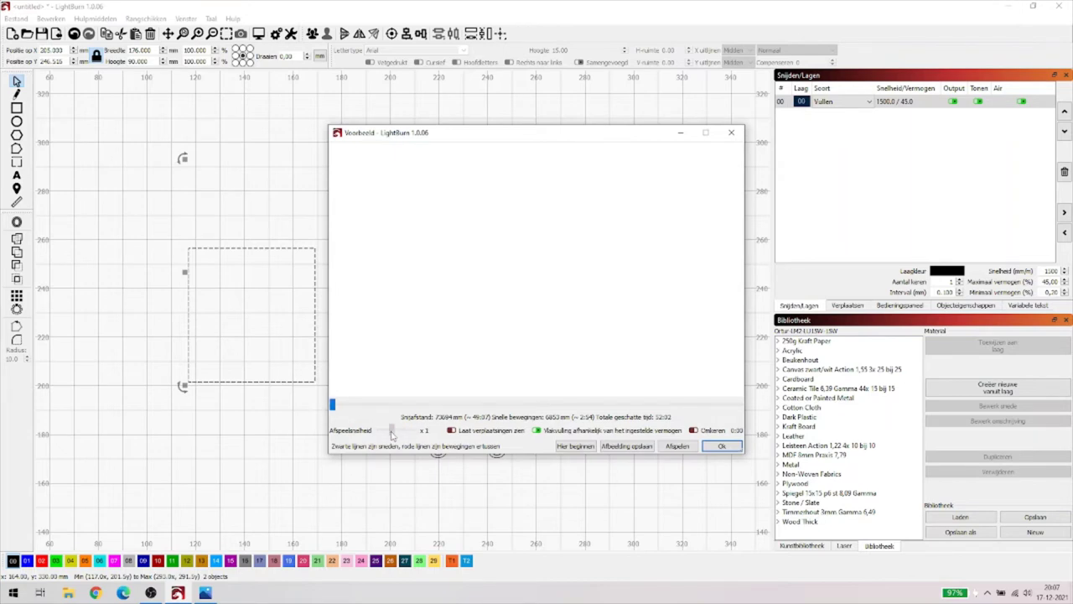
{"action": "left_click_drag", "start_coordinate": [332, 404], "coordinate": [784, 426]}
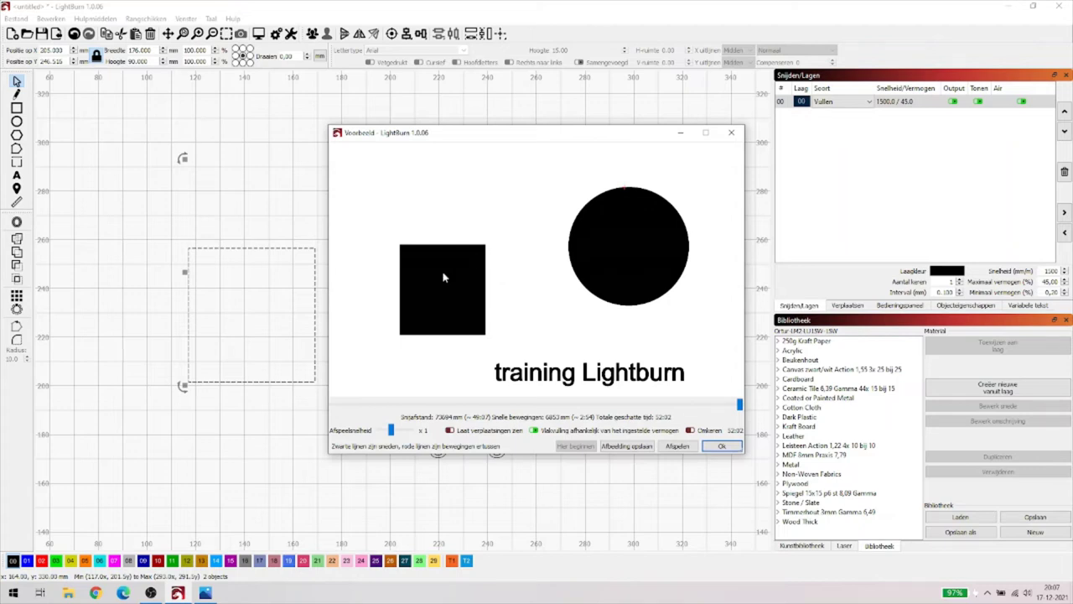
Open the dialog for saving the preview as an image, cancel it, and close the preview.
{"action": "left_click", "coordinate": [627, 446]}
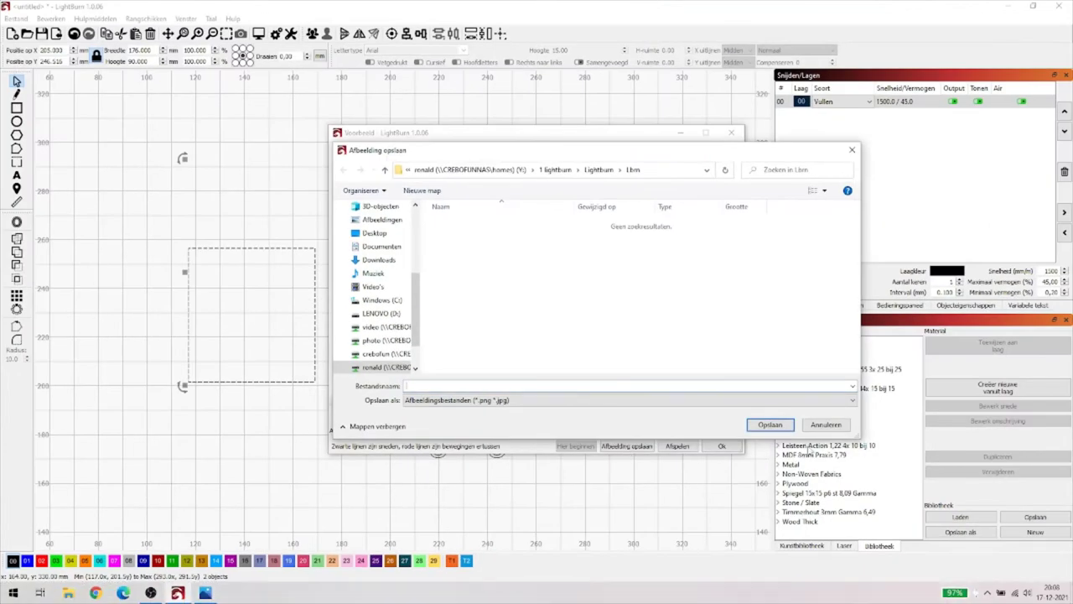
{"action": "left_click", "coordinate": [826, 425]}
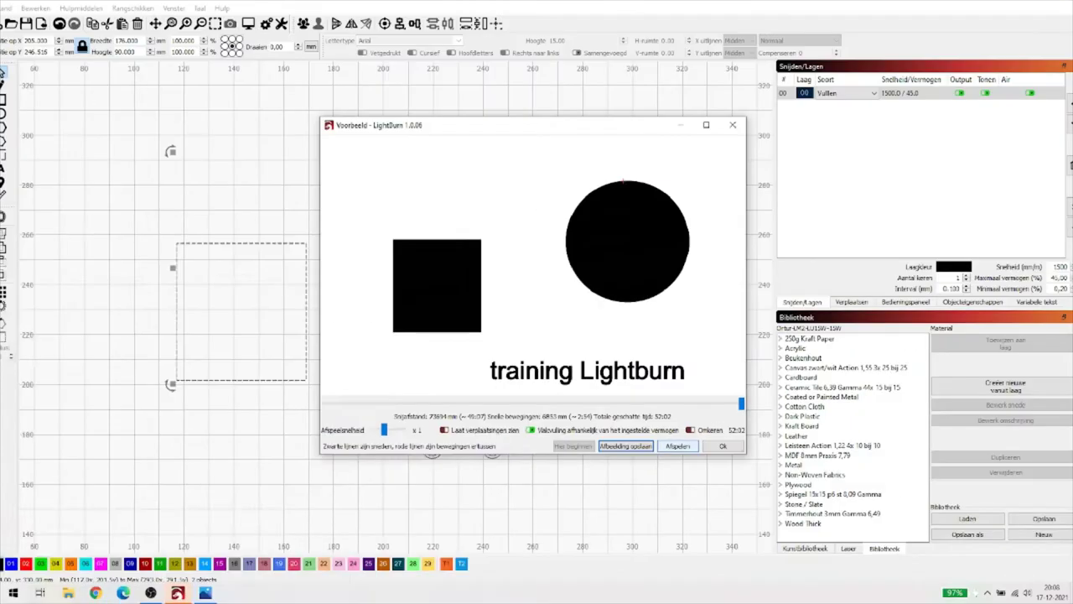
{"action": "key", "text": "super"}
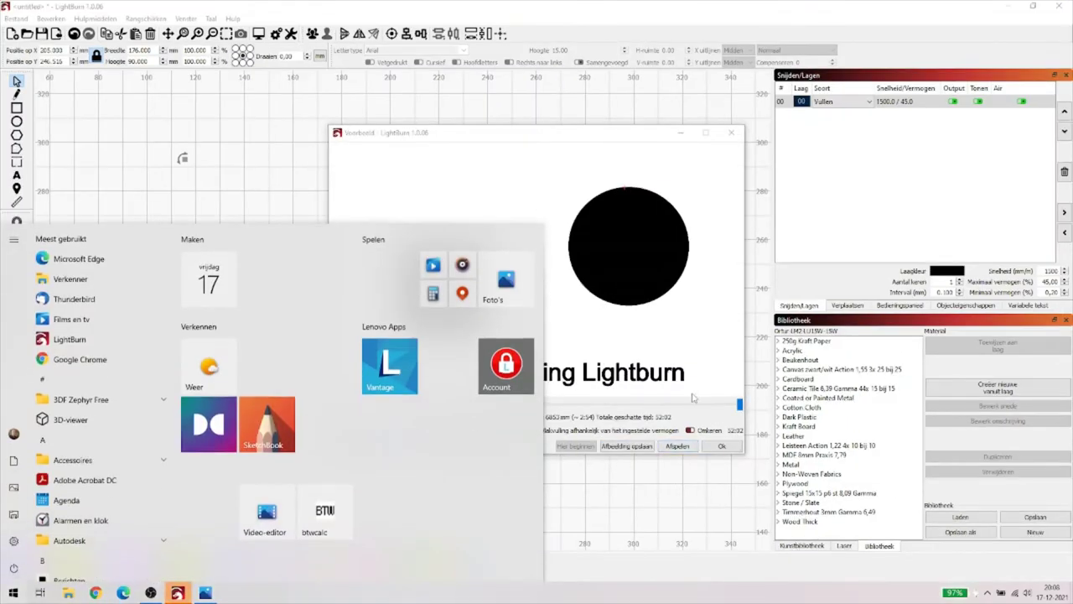
{"action": "left_click", "coordinate": [693, 399]}
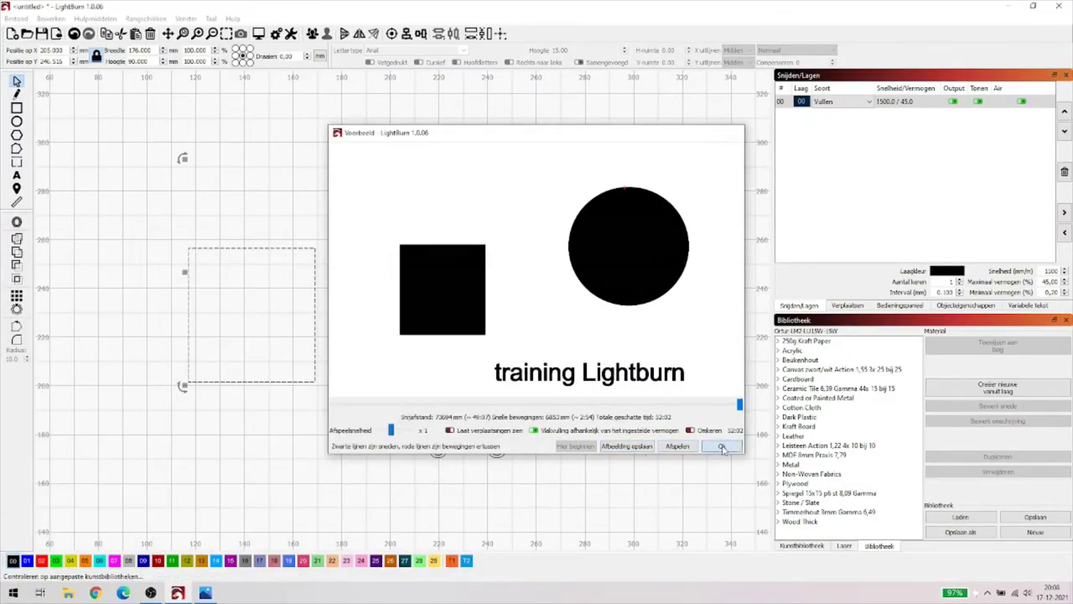
{"action": "left_click", "coordinate": [722, 446]}
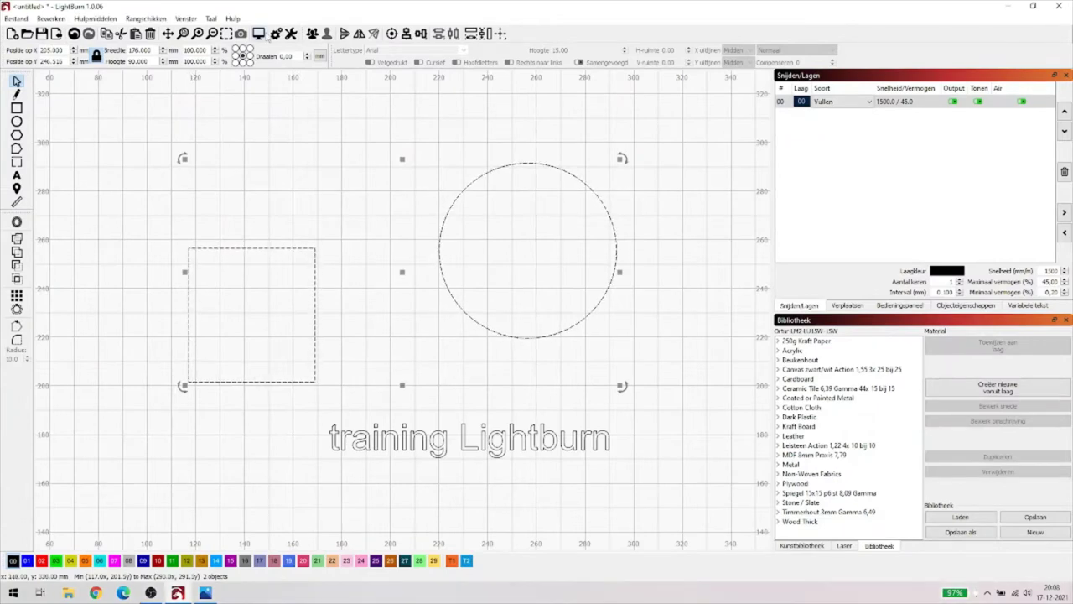
View the program settings and the device settings for the laser, accepting each dialog without changes.
{"action": "left_click", "coordinate": [276, 34]}
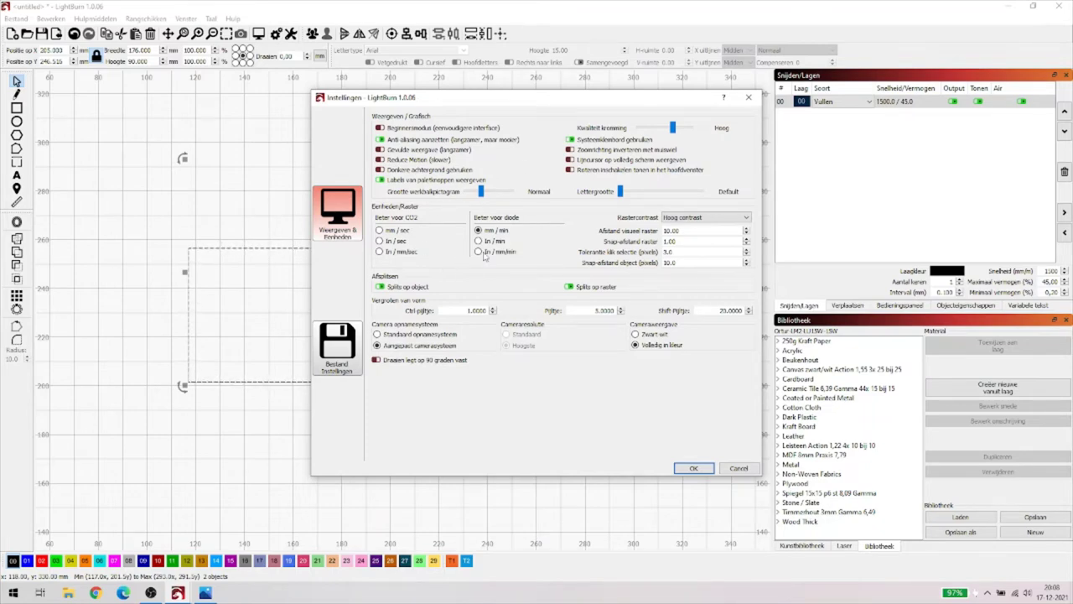
{"action": "left_click", "coordinate": [693, 469]}
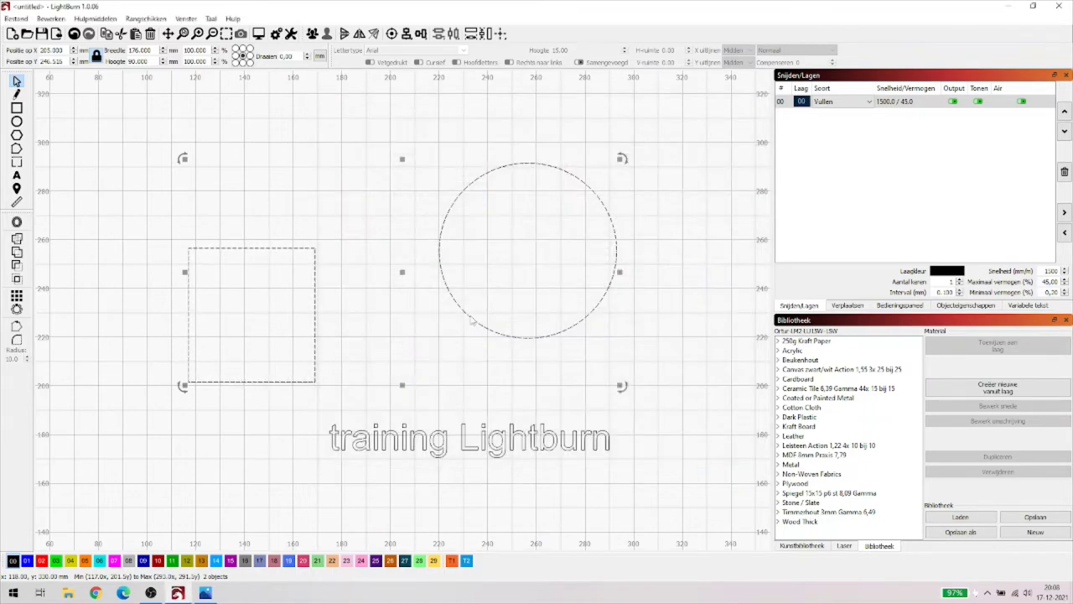
{"action": "left_click", "coordinate": [291, 34]}
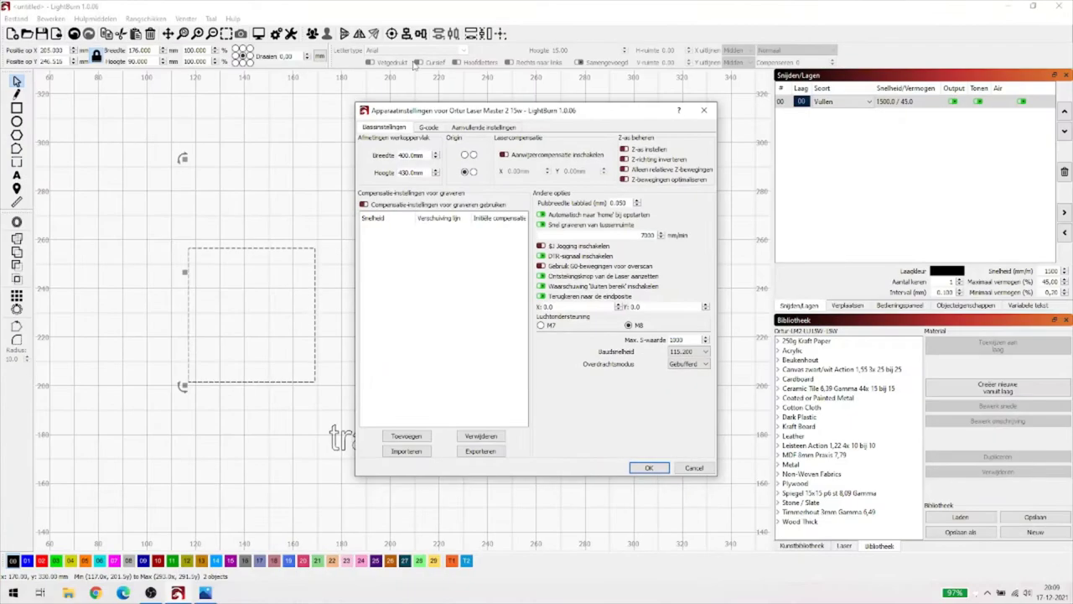
{"action": "left_click", "coordinate": [649, 467]}
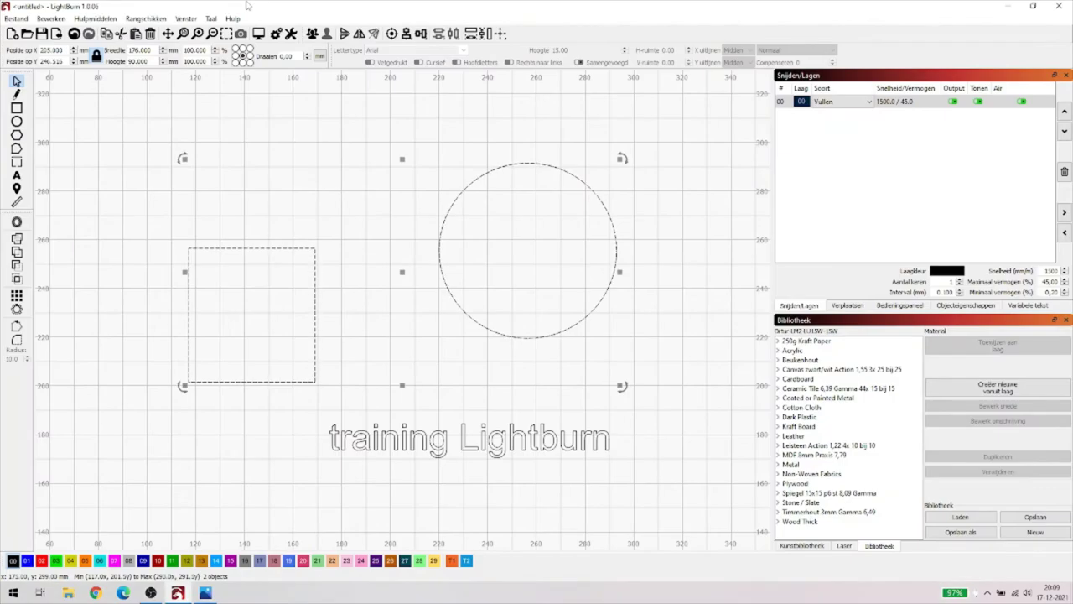
Select all three objects with a crossing selection, deselect them, and select only the square and circle with an enclosing selection.
{"action": "left_click", "coordinate": [679, 513]}
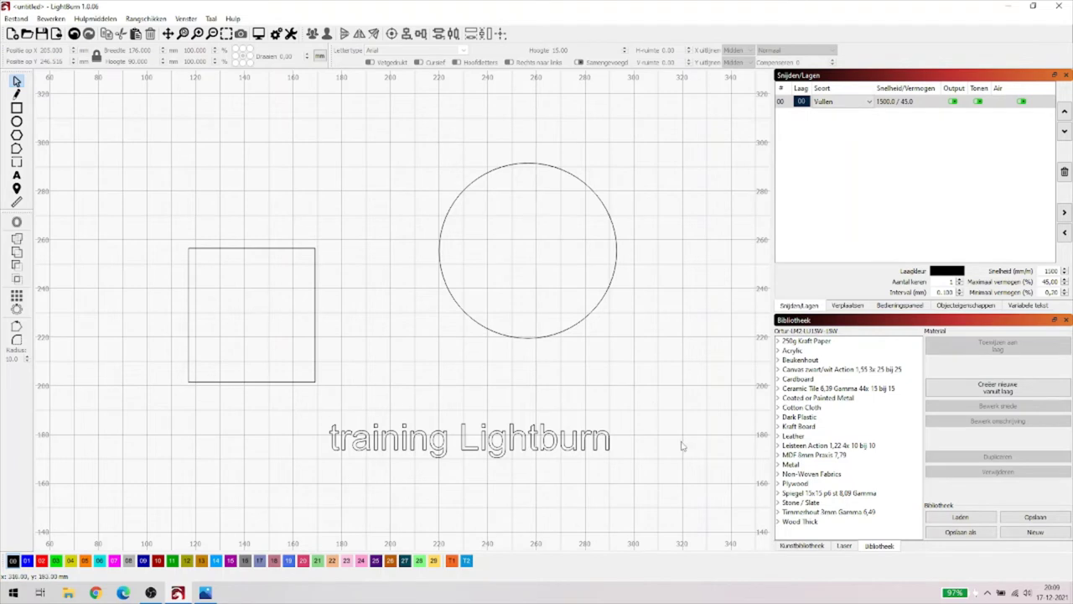
{"action": "left_click_drag", "start_coordinate": [680, 475], "coordinate": [120, 123]}
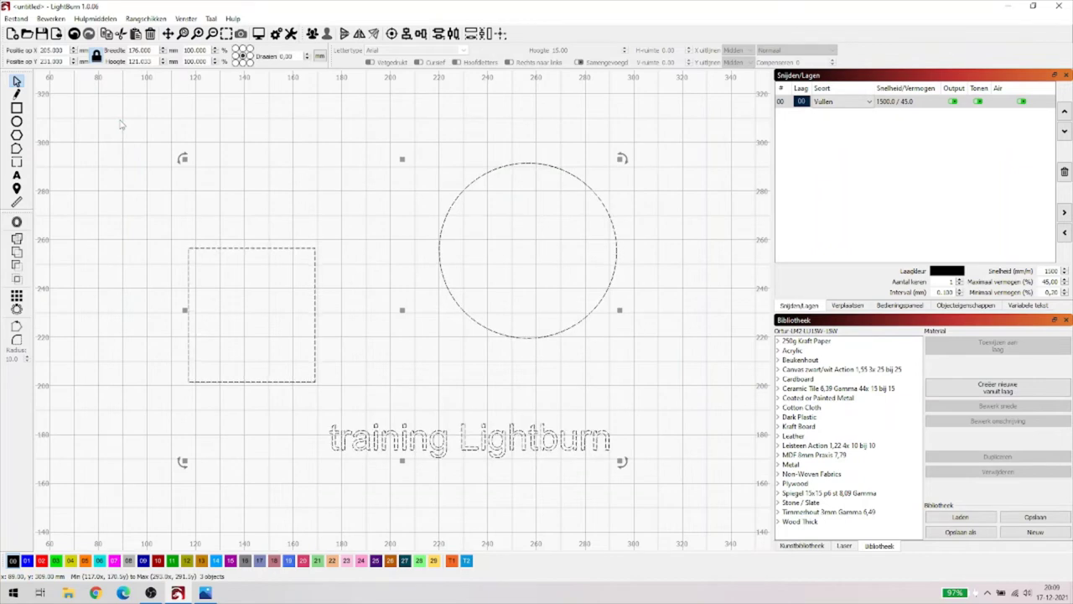
{"action": "left_click", "coordinate": [116, 166]}
{"action": "left_click_drag", "start_coordinate": [123, 129], "coordinate": [621, 438]}
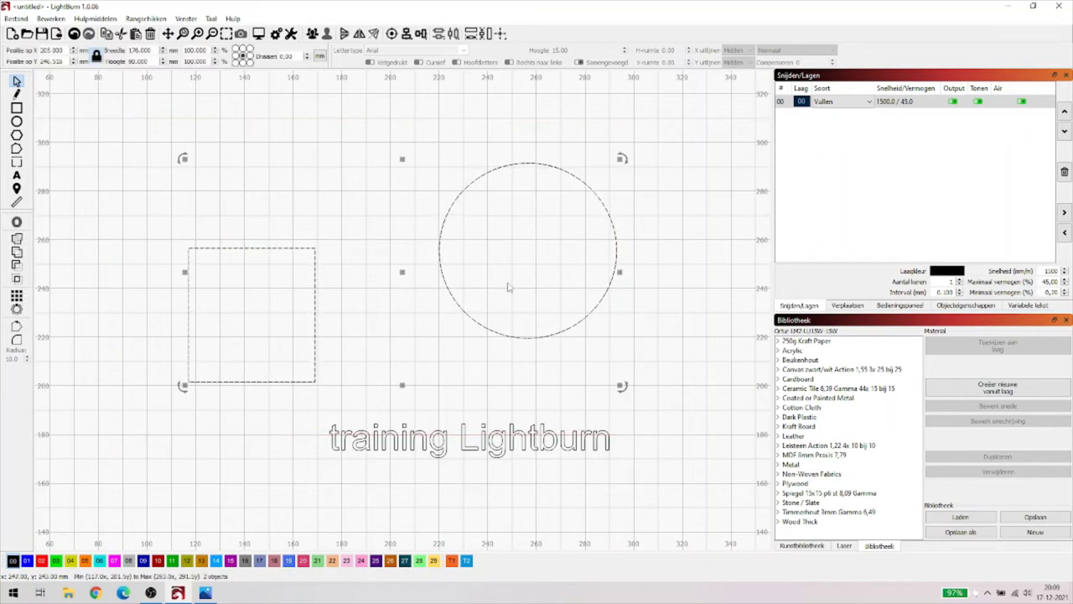
{"action": "left_click", "coordinate": [703, 327]}
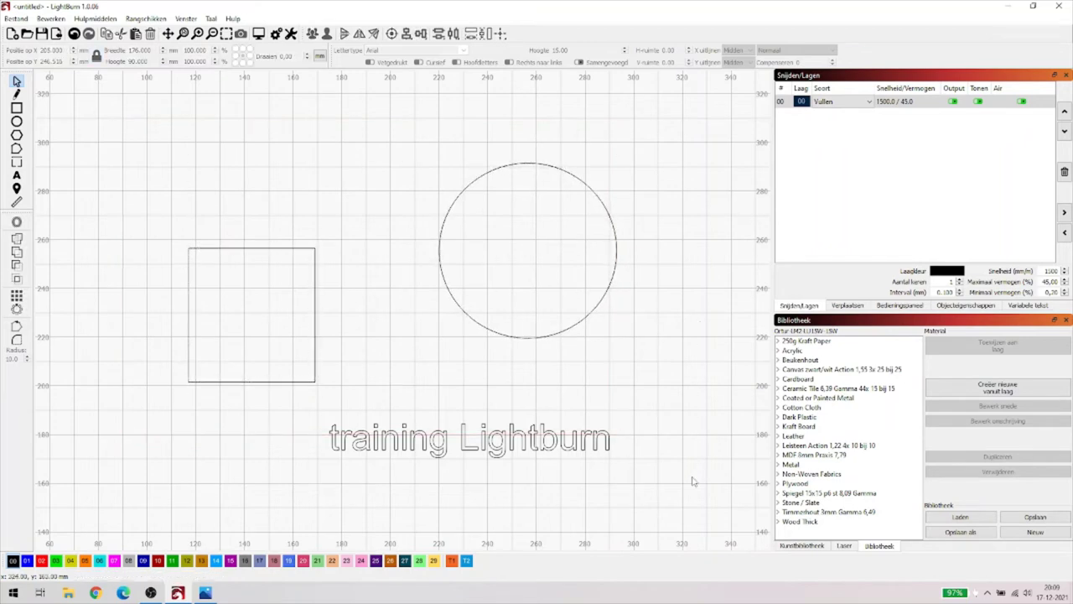
Group the square, circle and text, and deselect and reselect them as one object.
{"action": "left_click_drag", "start_coordinate": [692, 480], "coordinate": [137, 220]}
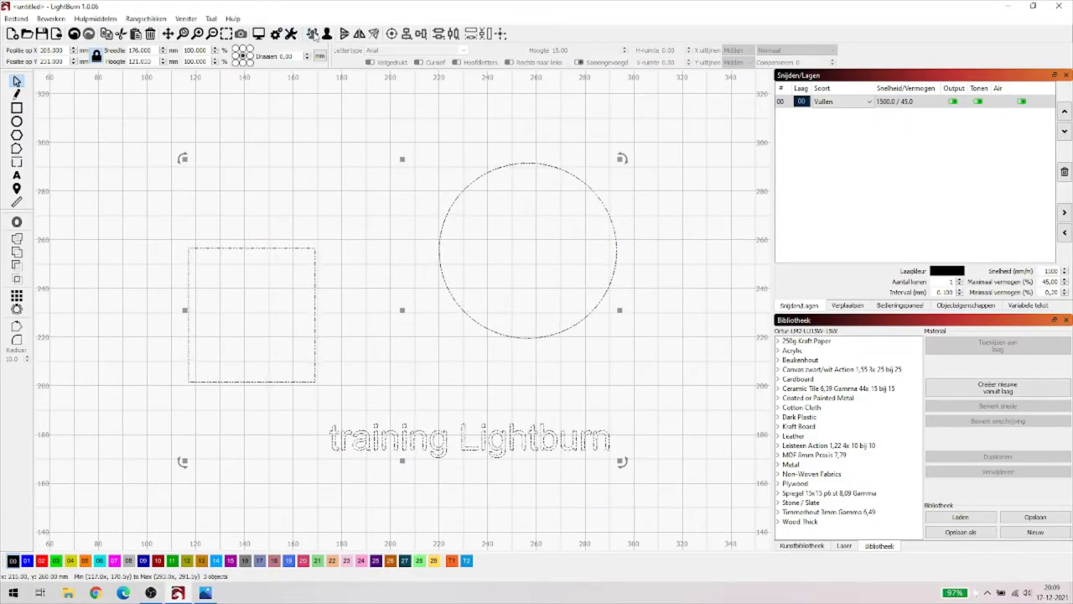
{"action": "left_click", "coordinate": [539, 310]}
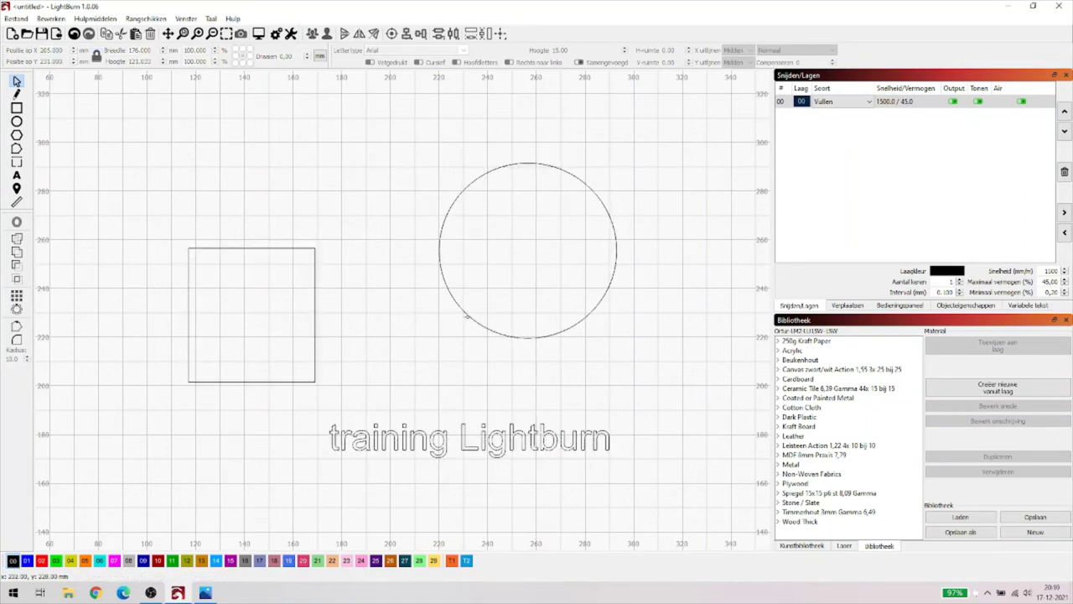
{"action": "key", "text": "ctrl+a"}
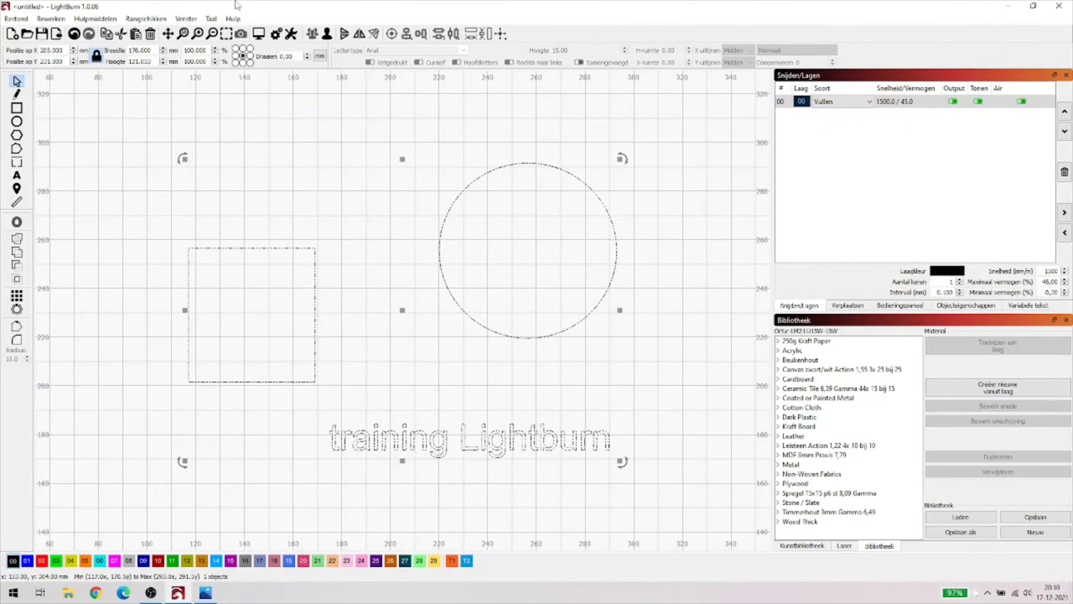
{"action": "left_click", "coordinate": [571, 486]}
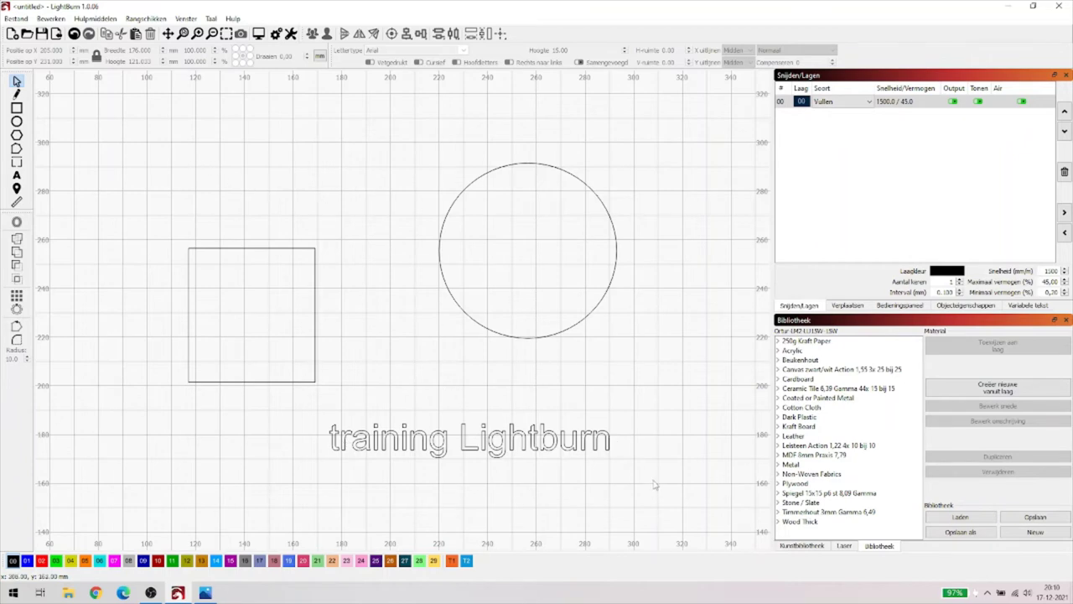
Select the group of square, circle and text, ungroup it, and clear the selection.
{"action": "left_click_drag", "start_coordinate": [655, 483], "coordinate": [679, 460]}
{"action": "key", "text": "ctrl+a"}
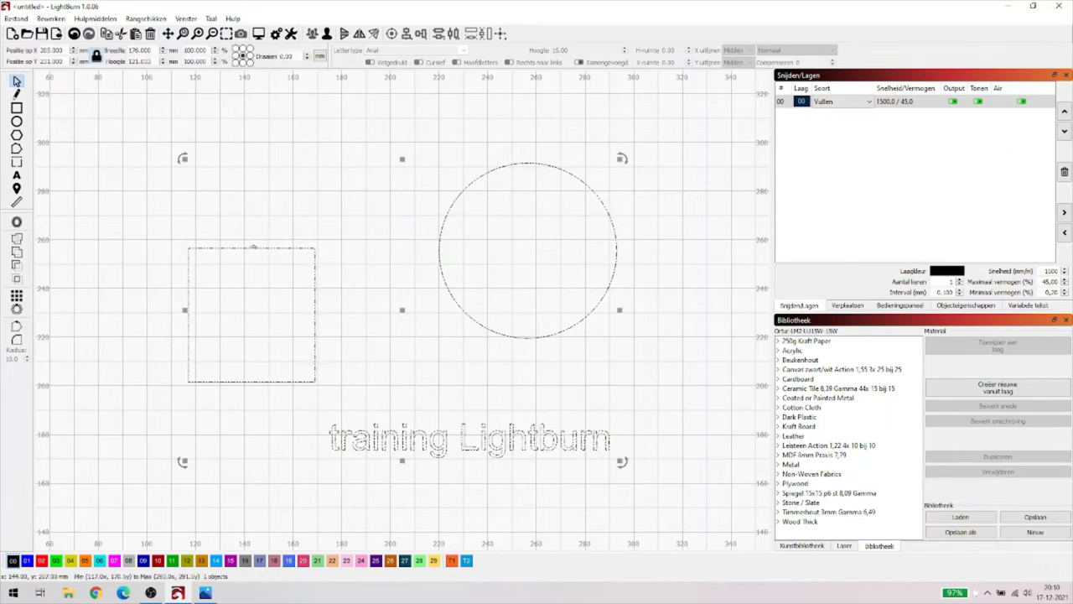
{"action": "left_click", "coordinate": [328, 34]}
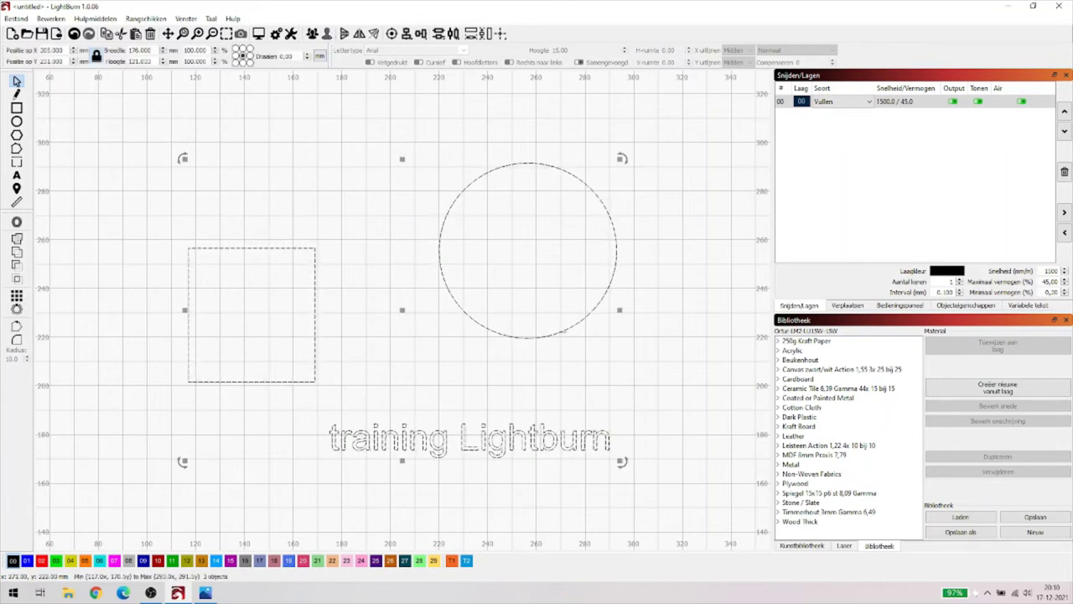
{"action": "left_click", "coordinate": [692, 367]}
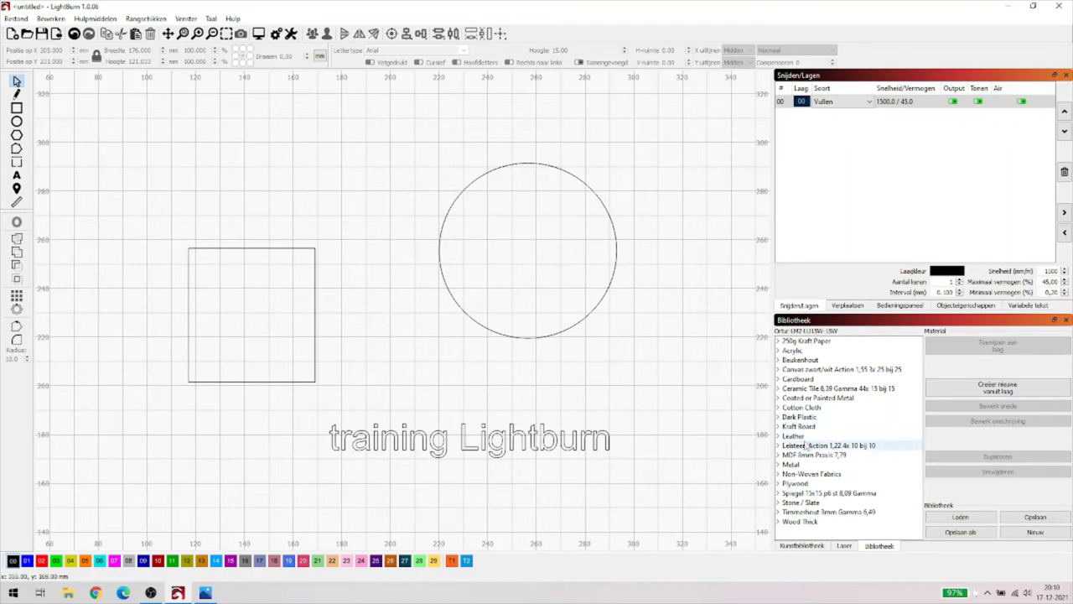
Place image 8, the snake with an umbrella, from the art library's Animals category over the circle.
{"action": "left_click", "coordinate": [795, 547]}
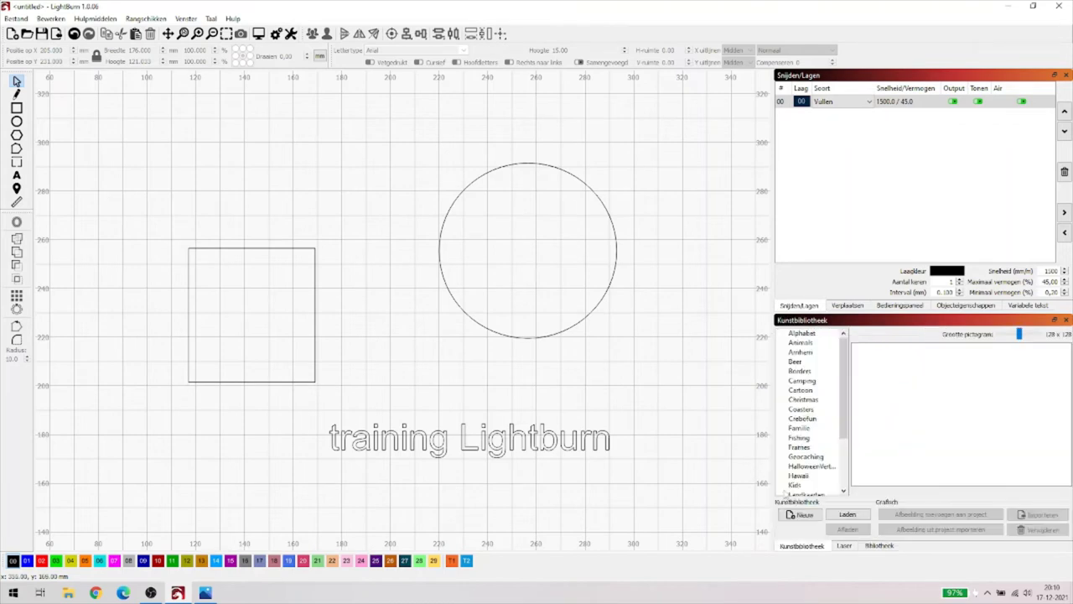
{"action": "left_click", "coordinate": [801, 342]}
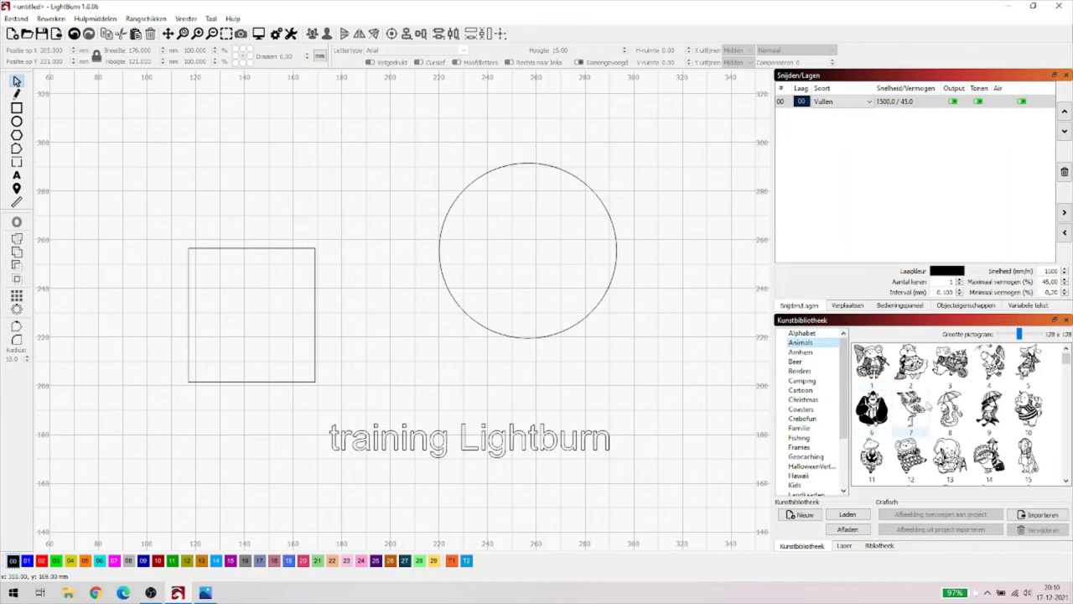
{"action": "left_click_drag", "start_coordinate": [950, 409], "coordinate": [537, 260]}
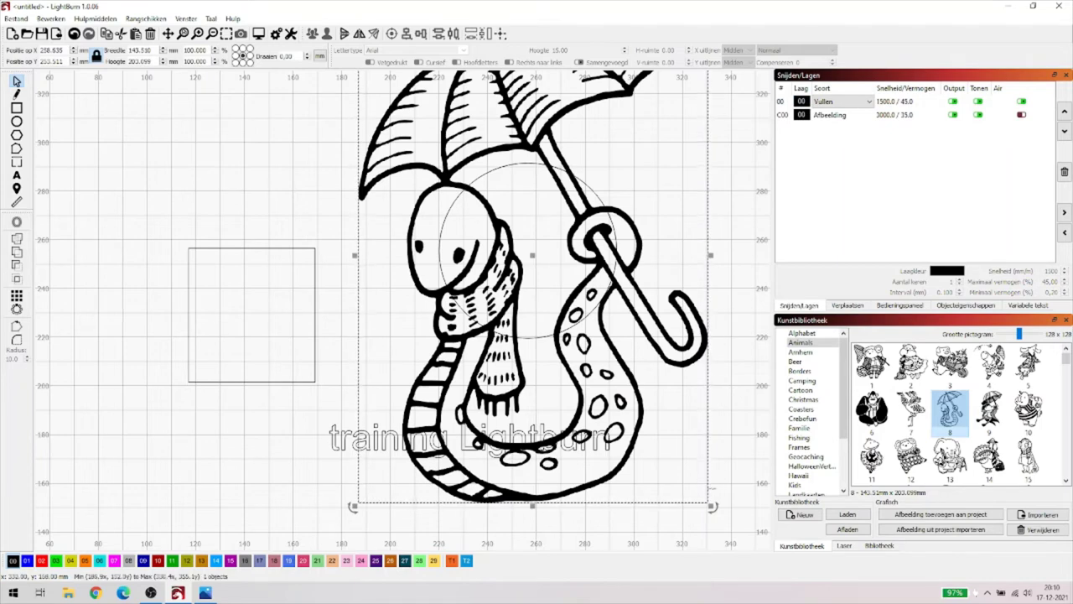
Scale the snake image down to about 40 × 56 mm, place it between the square and circle, and deselect it.
{"action": "left_click_drag", "start_coordinate": [715, 513], "coordinate": [500, 211]}
{"action": "left_click_drag", "start_coordinate": [426, 109], "coordinate": [407, 225]}
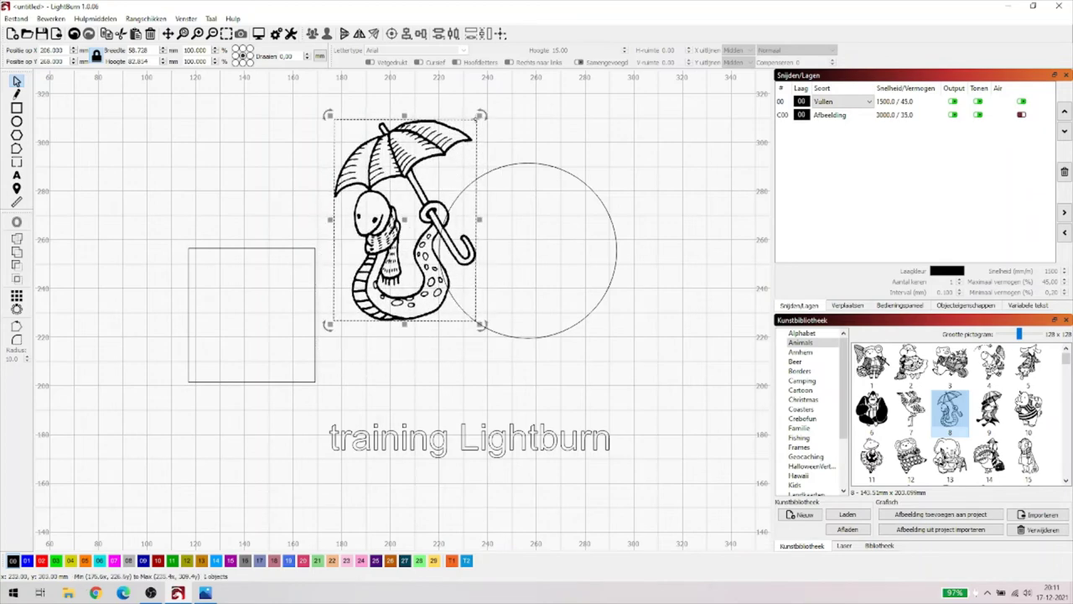
{"action": "left_click_drag", "start_coordinate": [482, 115], "coordinate": [430, 184]}
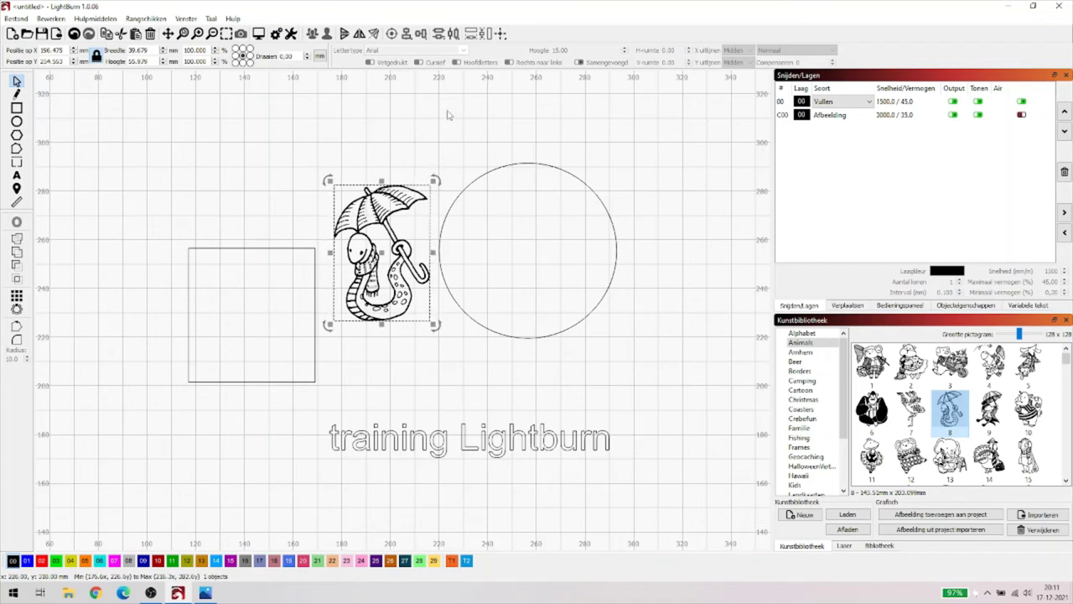
{"action": "left_click", "coordinate": [141, 115]}
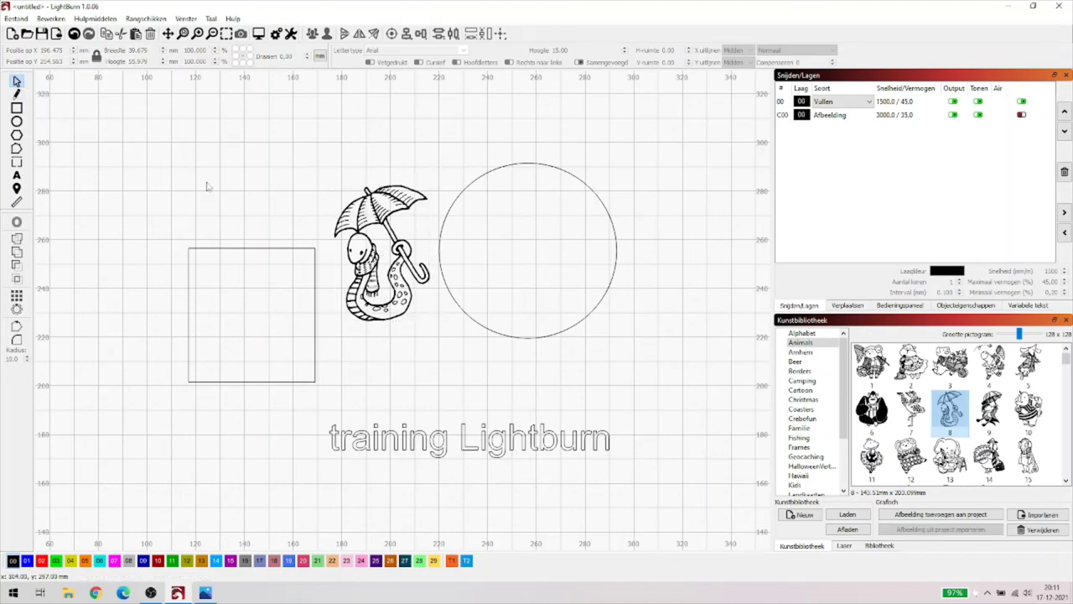
Trace the snake image into vector outlines with the default trace settings.
{"action": "left_click", "coordinate": [346, 185]}
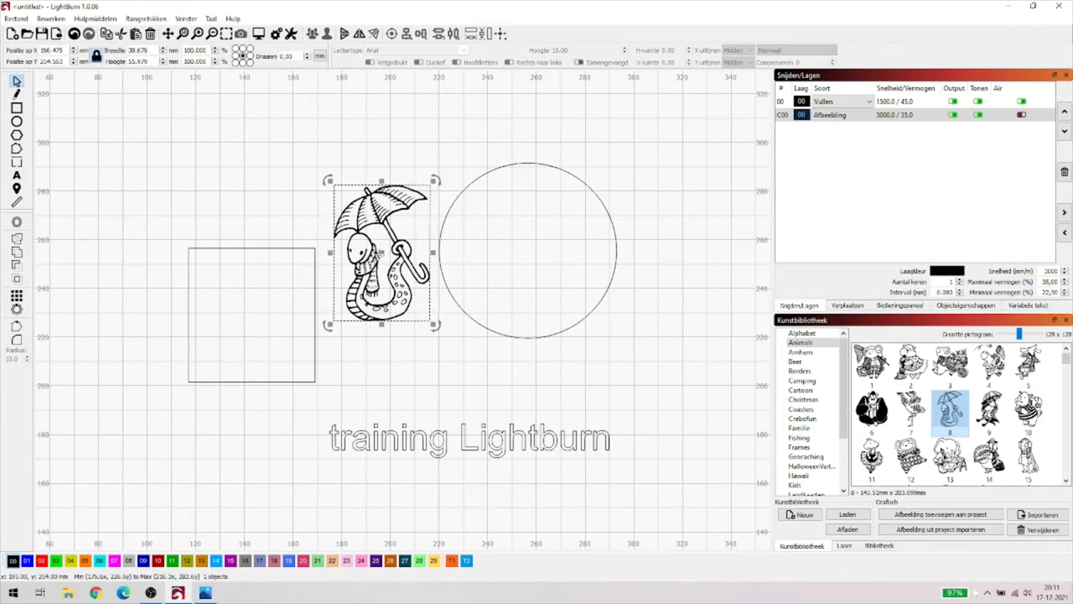
{"action": "right_click", "coordinate": [379, 257]}
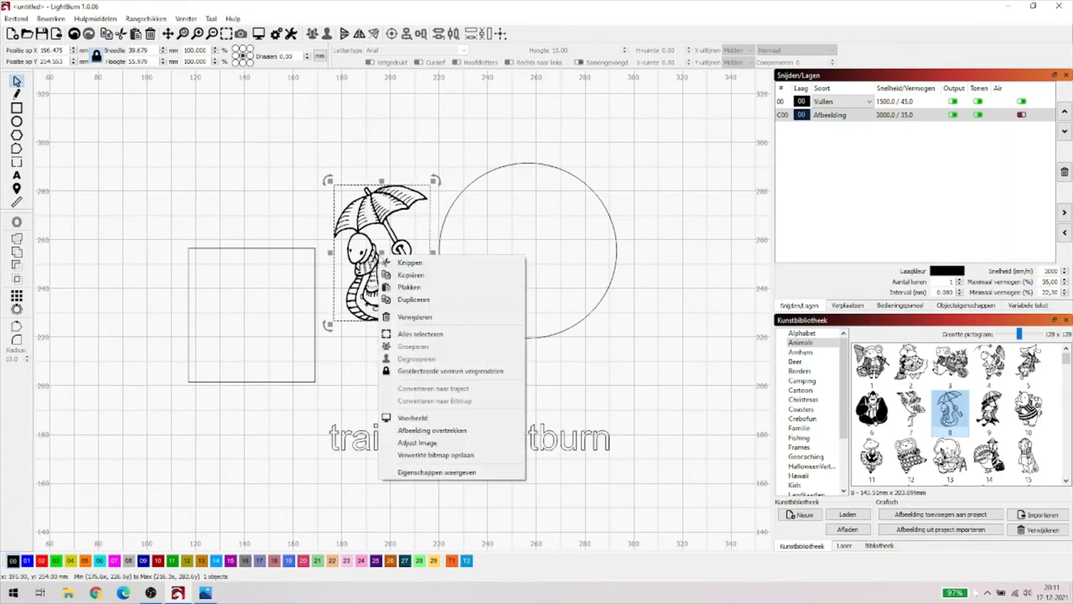
{"action": "left_click", "coordinate": [442, 431]}
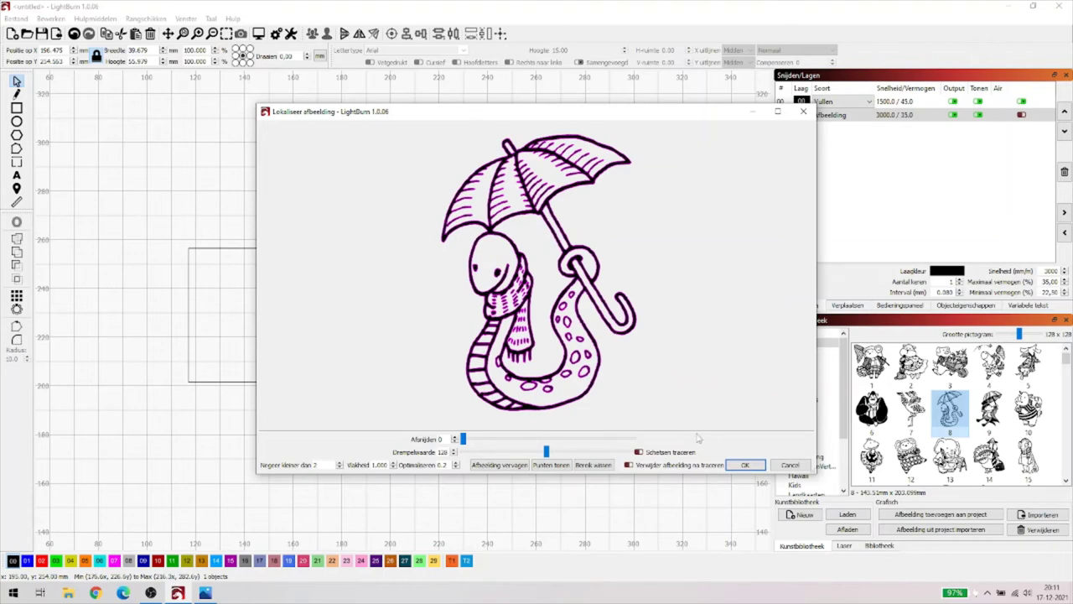
{"action": "left_click", "coordinate": [744, 464]}
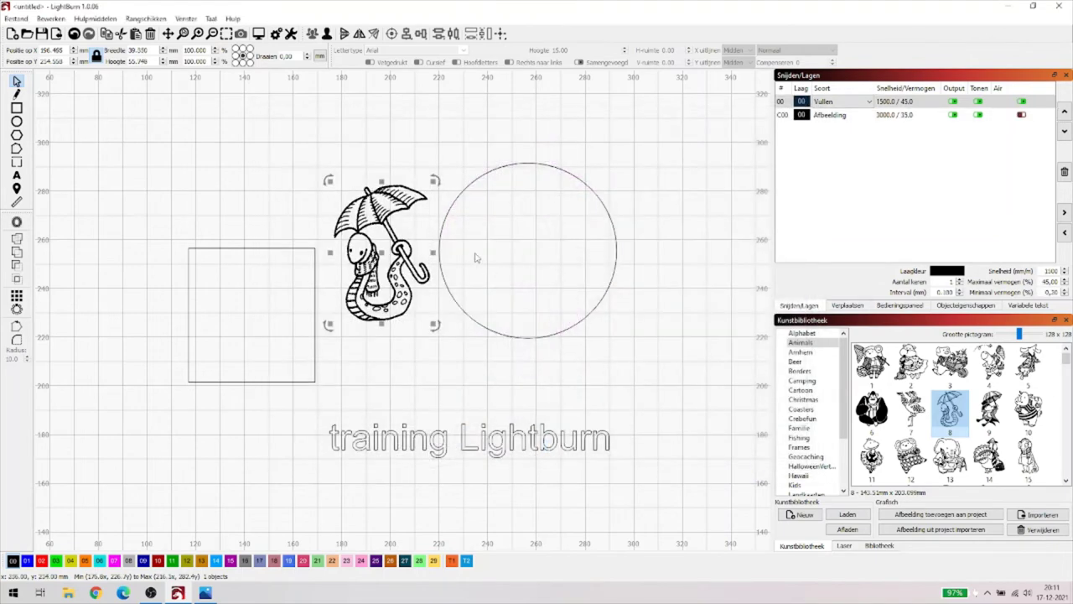
Move the traced outlines to the far side of the circle, about X 318, Y 271, and delete the original snake image.
{"action": "mouse_move", "coordinate": [382, 247]}
{"action": "left_mouse_down"}
{"action": "mouse_move", "coordinate": [562, 247]}
{"action": "mouse_move", "coordinate": [667, 205]}
{"action": "mouse_move", "coordinate": [677, 212]}
{"action": "left_mouse_up"}
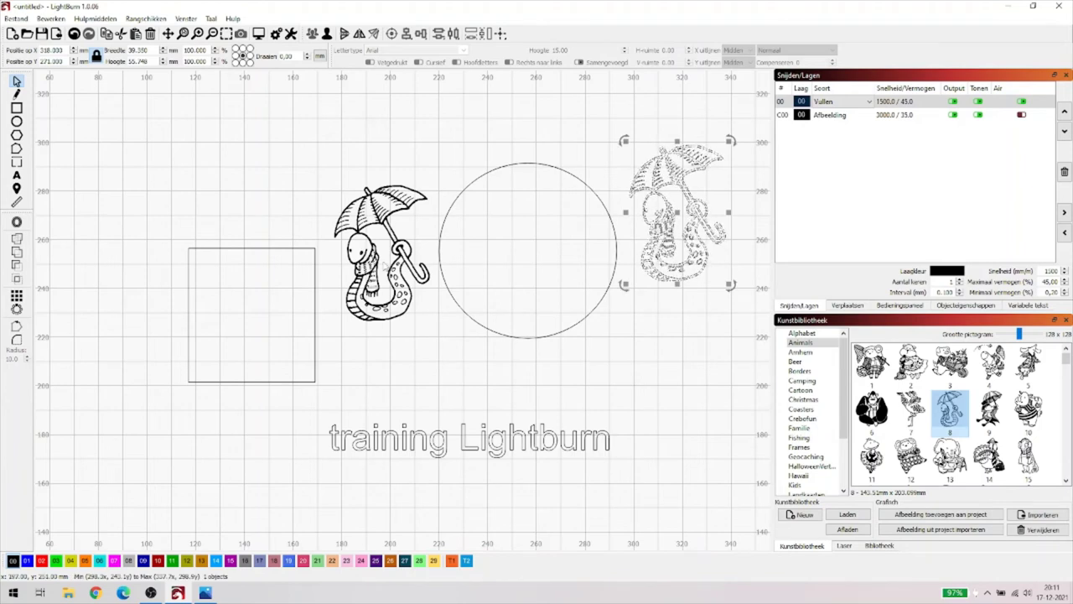
{"action": "left_click", "coordinate": [379, 251]}
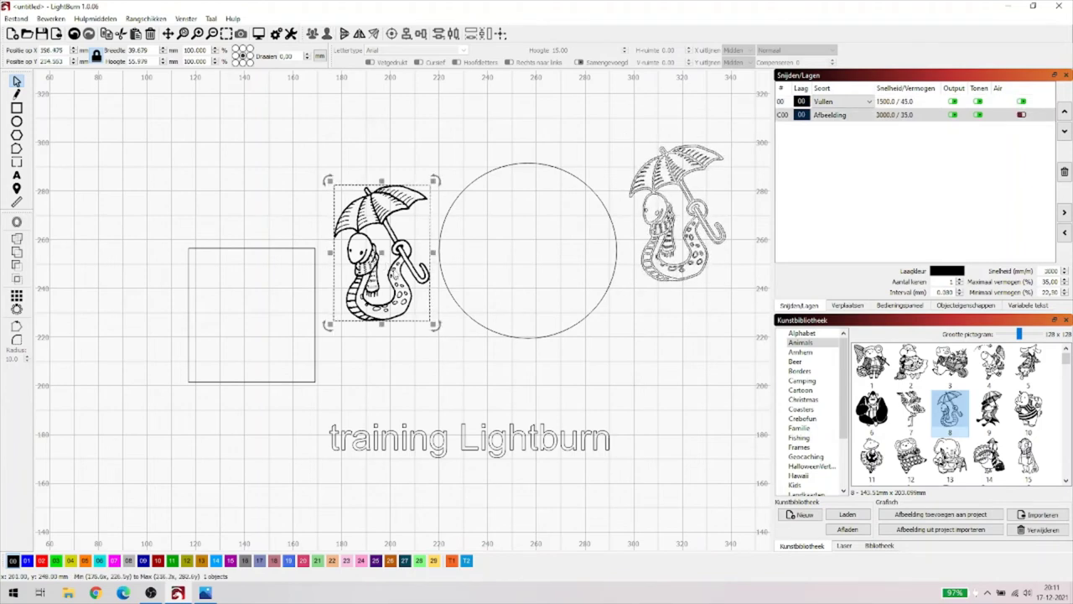
{"action": "key", "text": "Delete"}
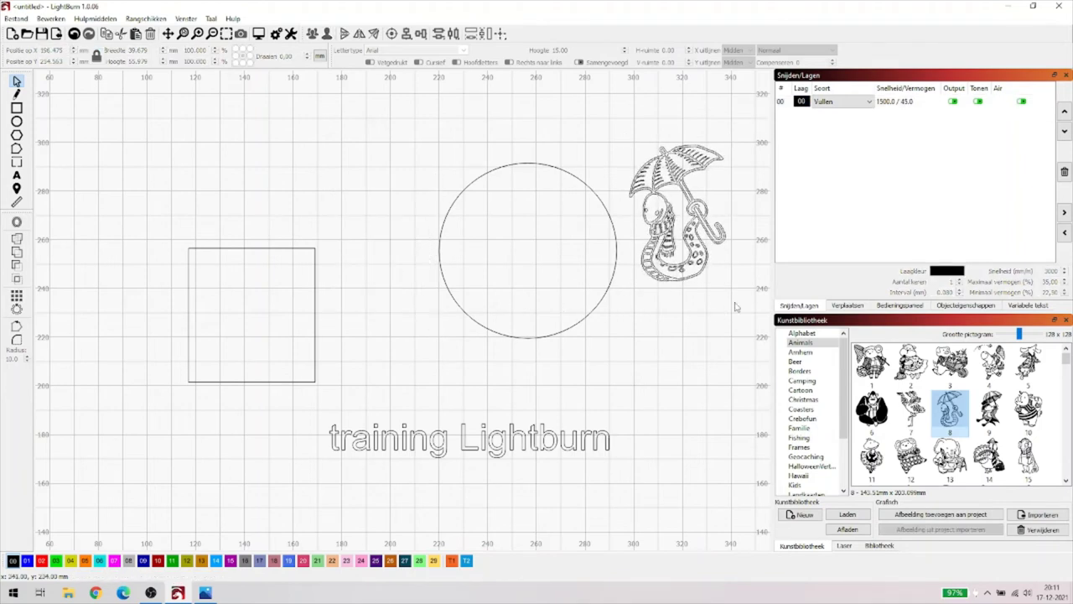
Select the traced snake with an enclosing selection, ungroup it, and clear the selection.
{"action": "left_click_drag", "start_coordinate": [735, 307], "coordinate": [627, 139]}
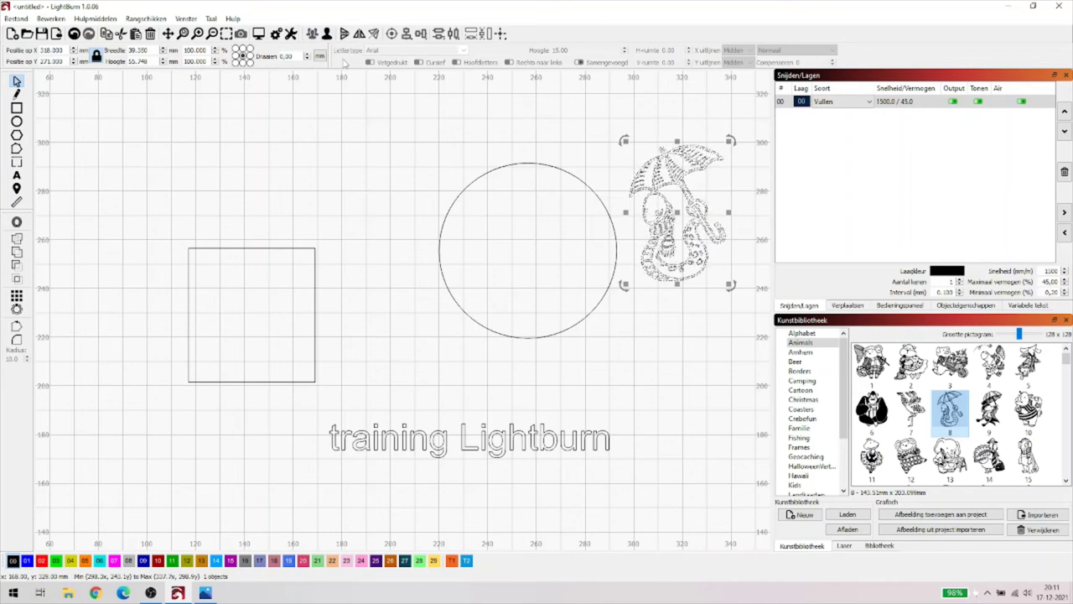
{"action": "left_click", "coordinate": [329, 35]}
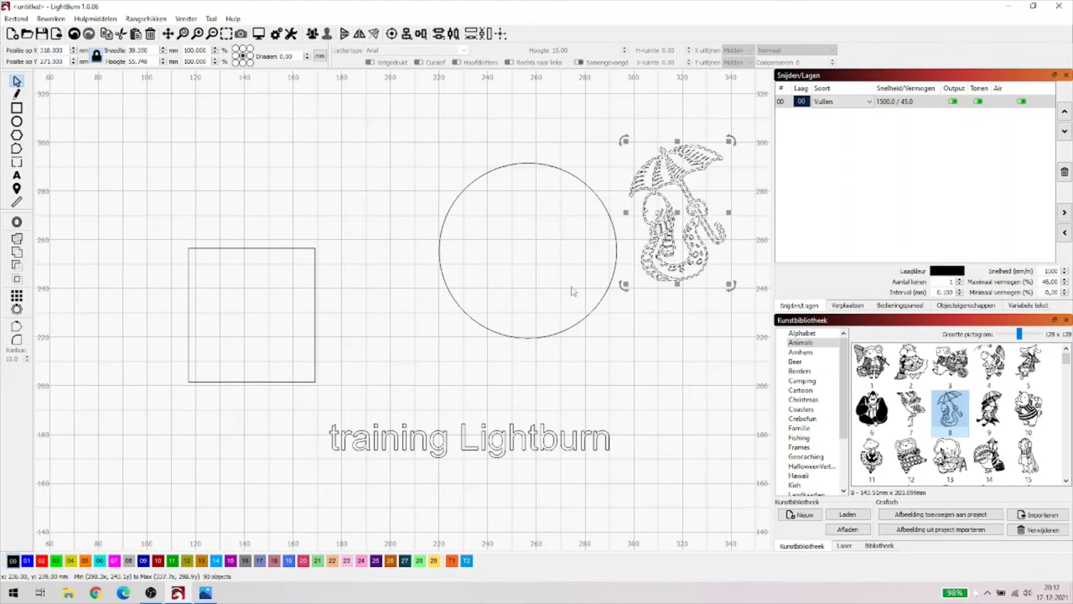
{"action": "left_click", "coordinate": [693, 362]}
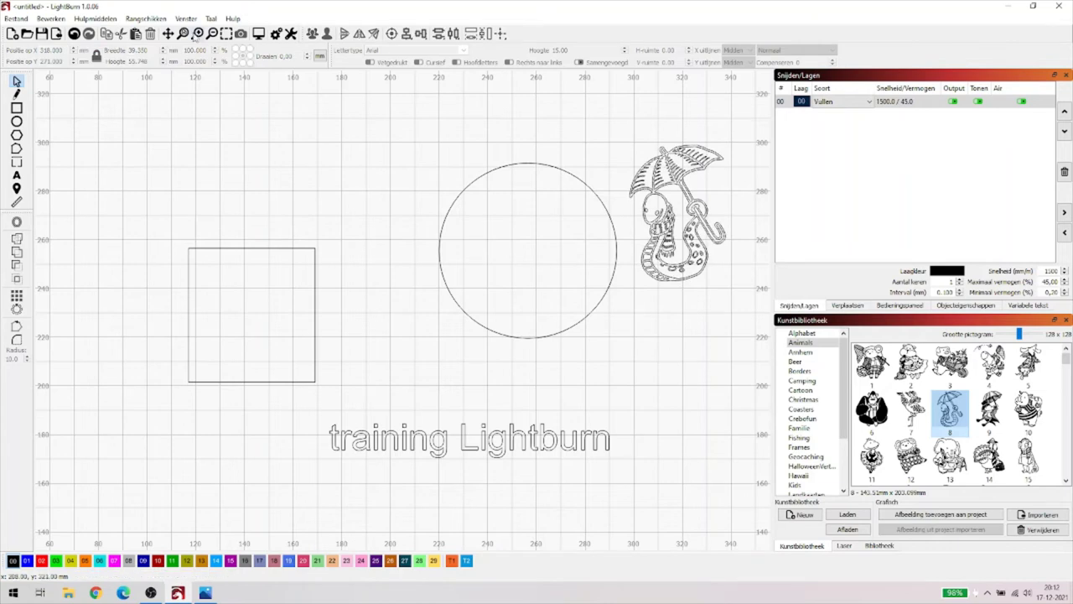
Examine the ungrouped snake up close by selecting and deselecting individual spot outlines on its body.
{"action": "left_click", "coordinate": [198, 34]}
{"action": "left_click", "coordinate": [199, 34]}
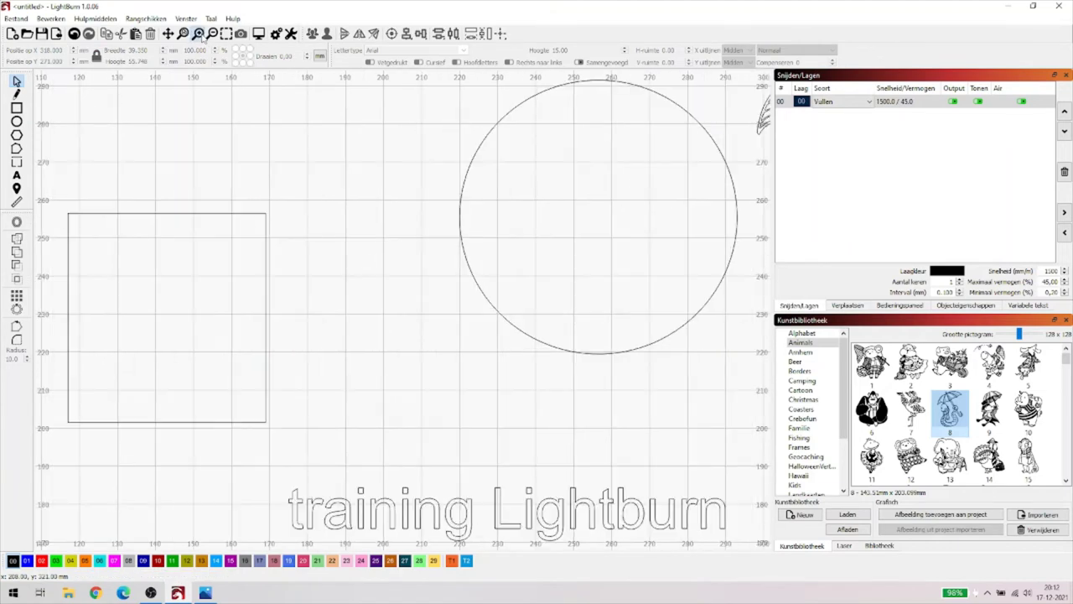
{"action": "left_click", "coordinate": [199, 34]}
{"action": "left_click", "coordinate": [167, 34]}
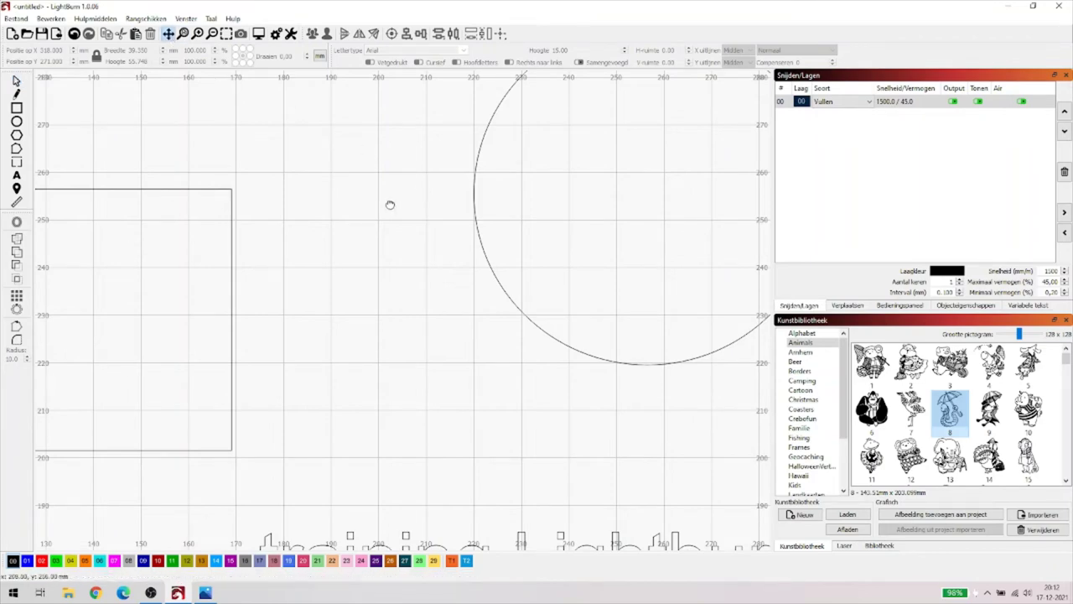
{"action": "left_click_drag", "start_coordinate": [391, 204], "coordinate": [59, 352]}
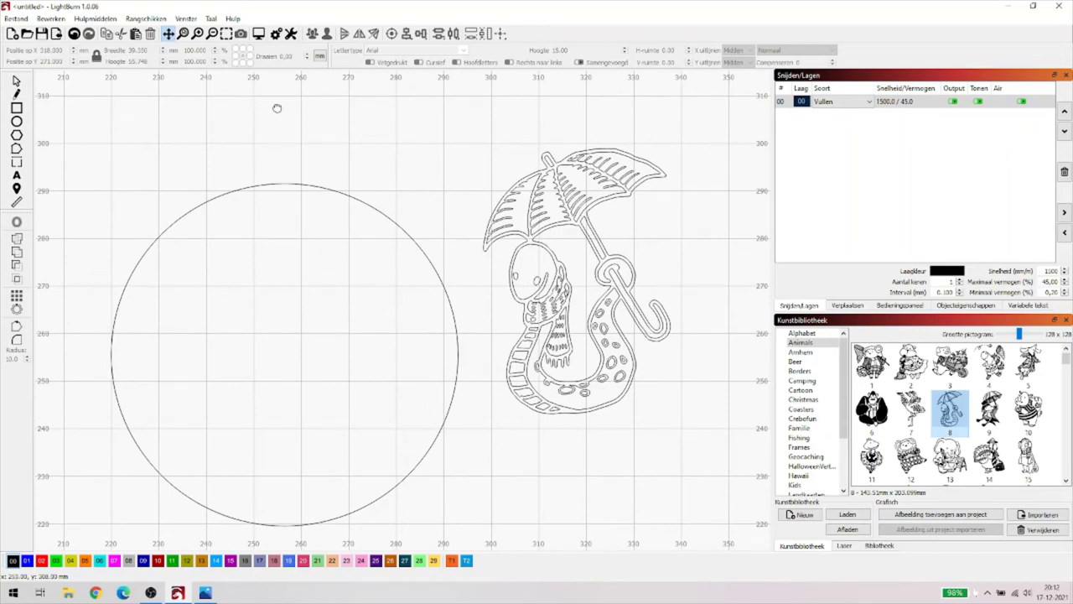
{"action": "left_click", "coordinate": [16, 81]}
{"action": "left_click", "coordinate": [584, 392]}
{"action": "left_click", "coordinate": [606, 392]}
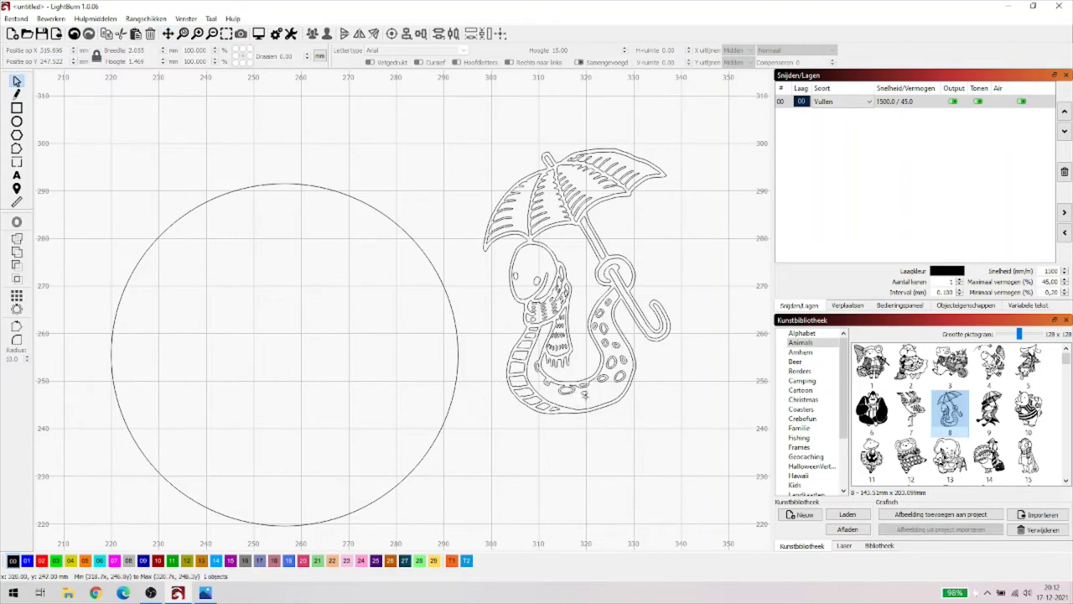
{"action": "left_click", "coordinate": [618, 376]}
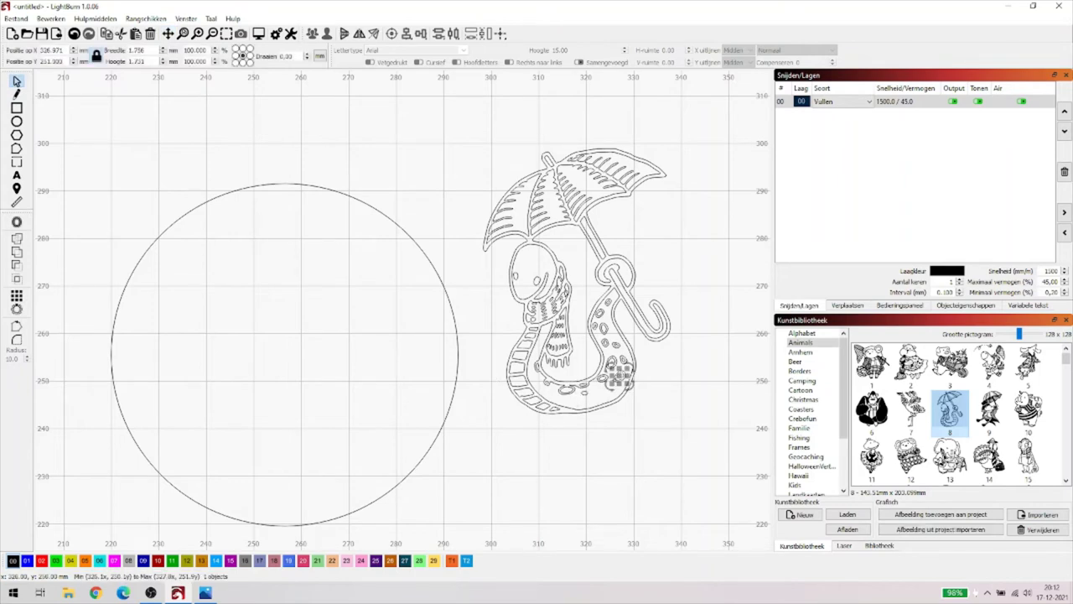
{"action": "key", "text": "Escape"}
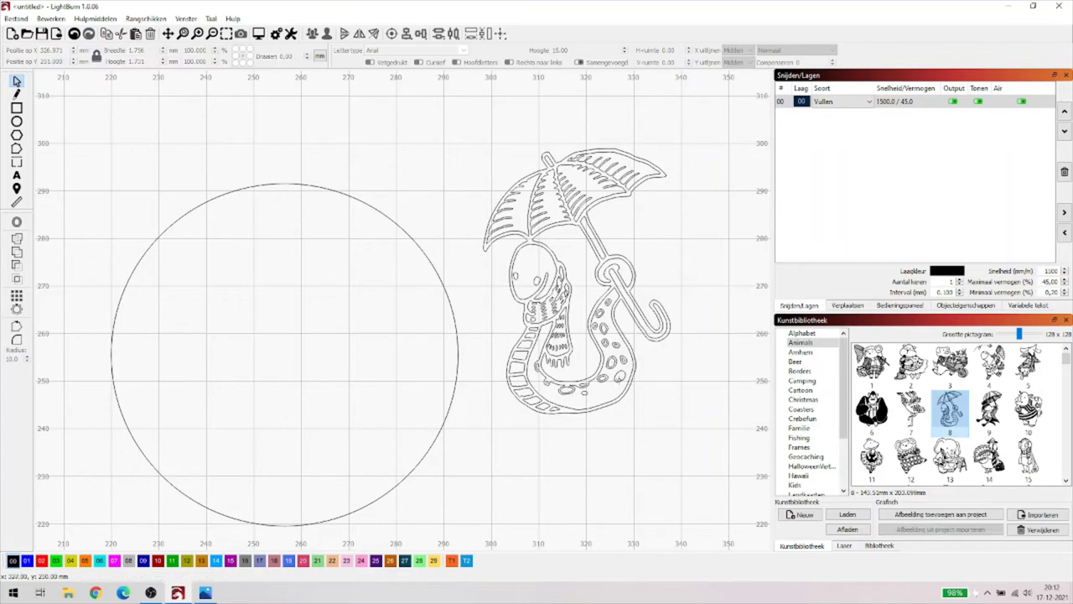
{"action": "left_click", "coordinate": [618, 377]}
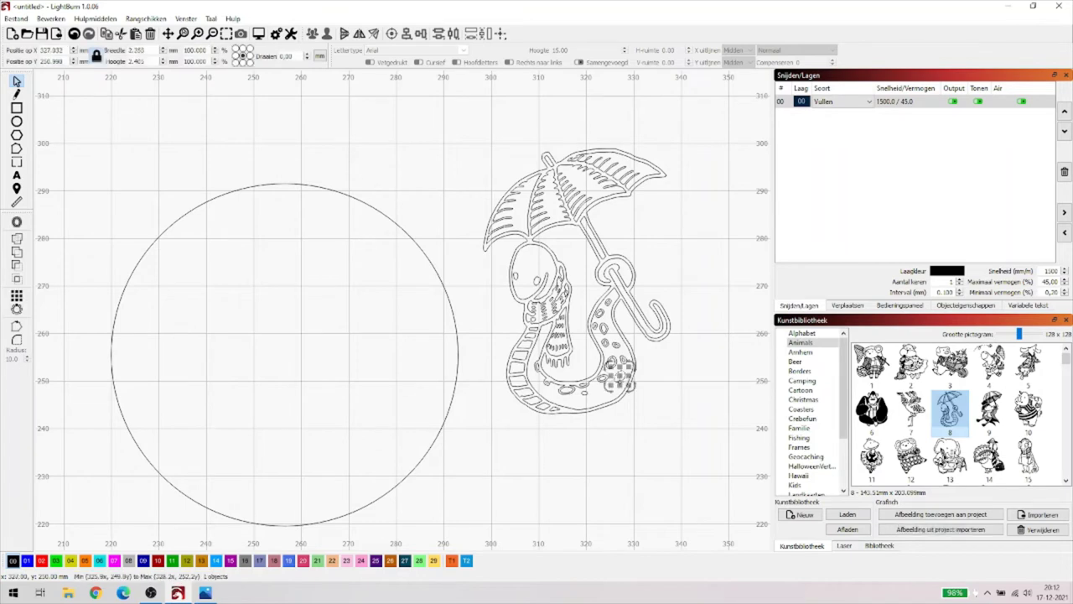
{"action": "key", "text": "Escape"}
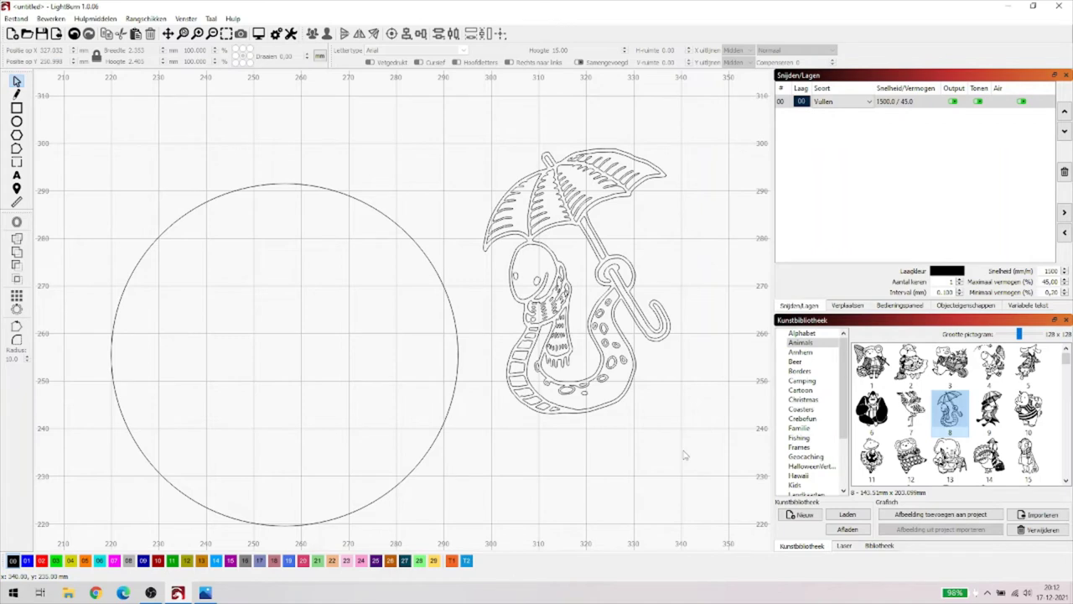
Delete all the traced snake outlines and return the view to the square, circle and text.
{"action": "left_click_drag", "start_coordinate": [684, 455], "coordinate": [481, 142]}
{"action": "key", "text": "Delete"}
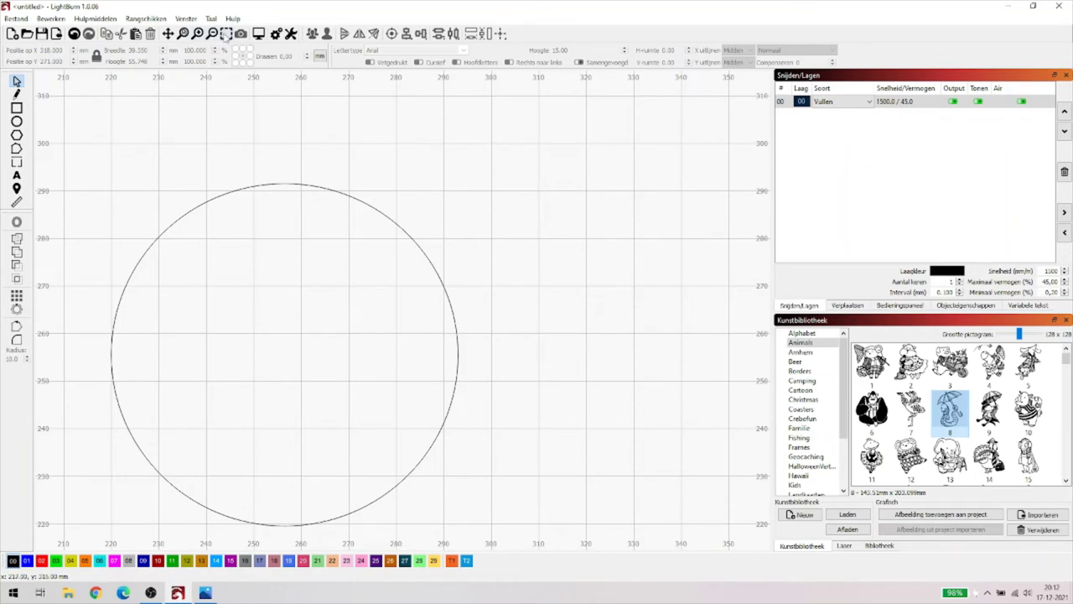
{"action": "left_click", "coordinate": [226, 34]}
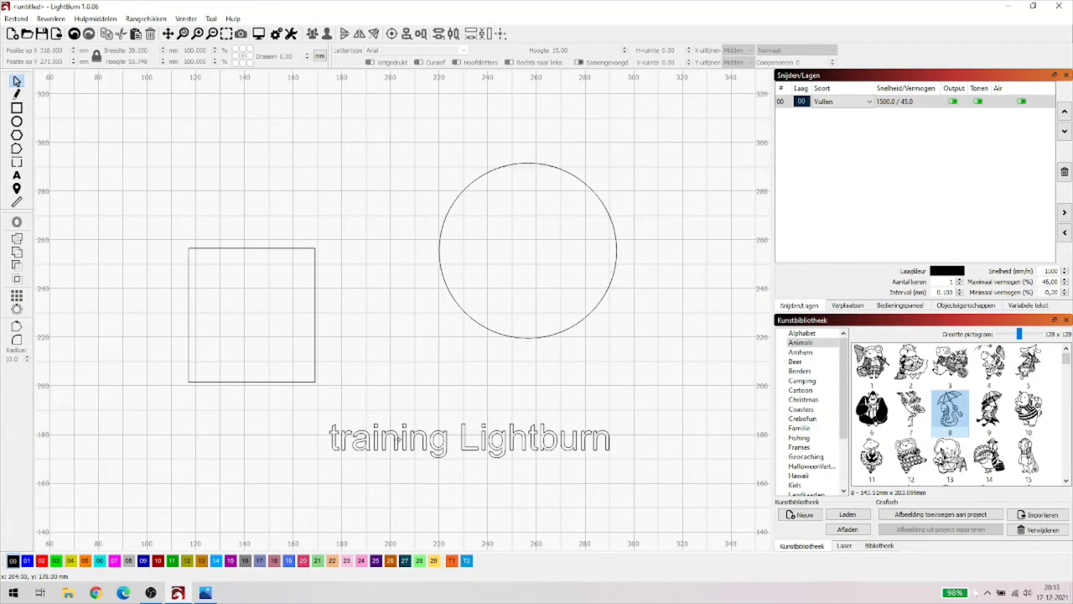
Flip the "training Lightburn" text vertically and back, and flip it horizontally and back.
{"action": "left_click", "coordinate": [402, 437]}
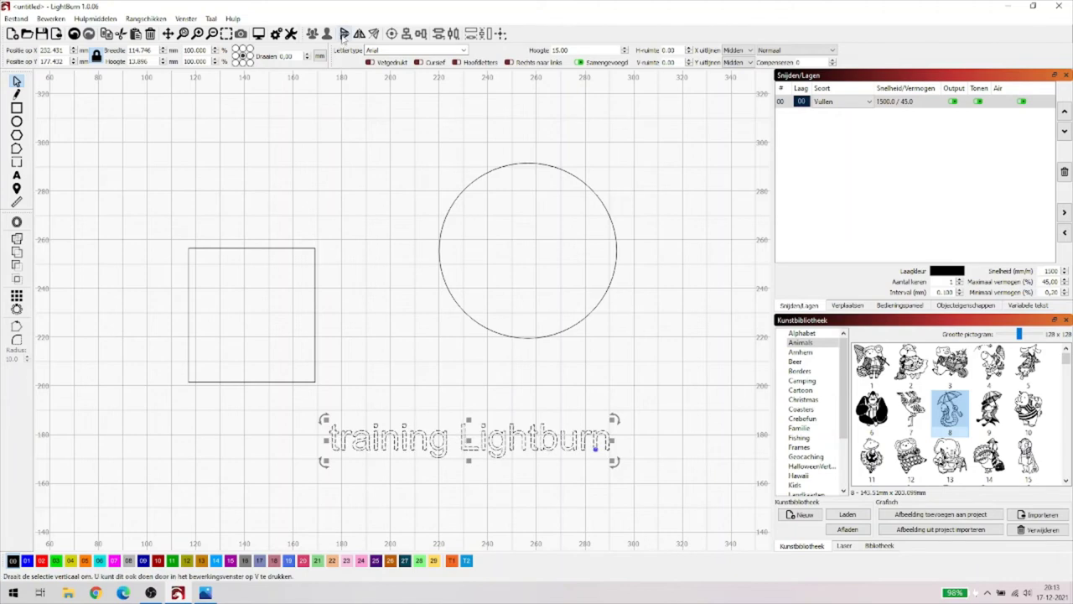
{"action": "left_click", "coordinate": [343, 34]}
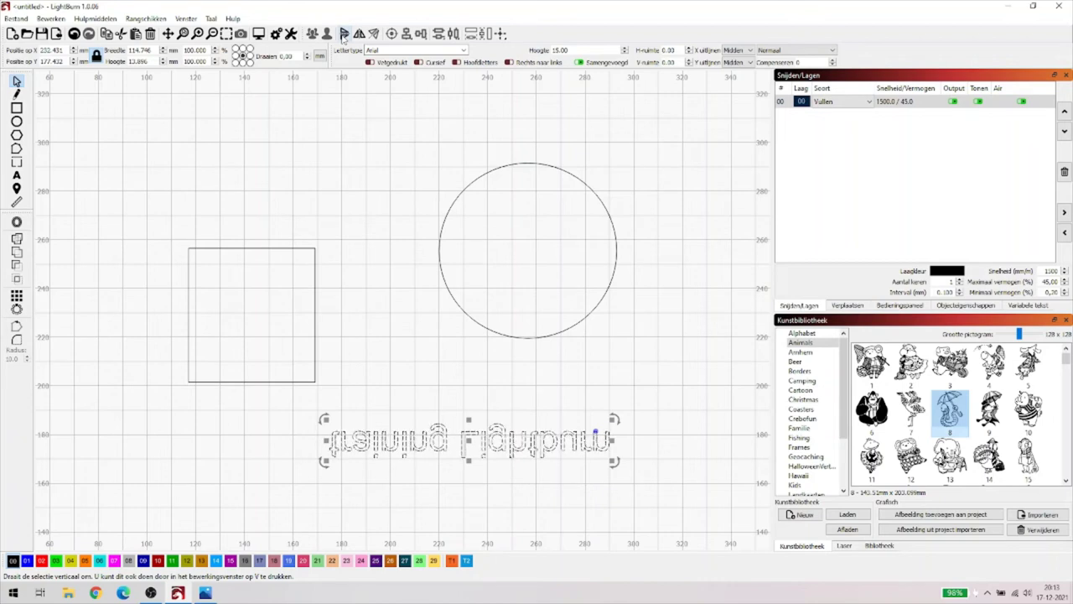
{"action": "left_click", "coordinate": [344, 34]}
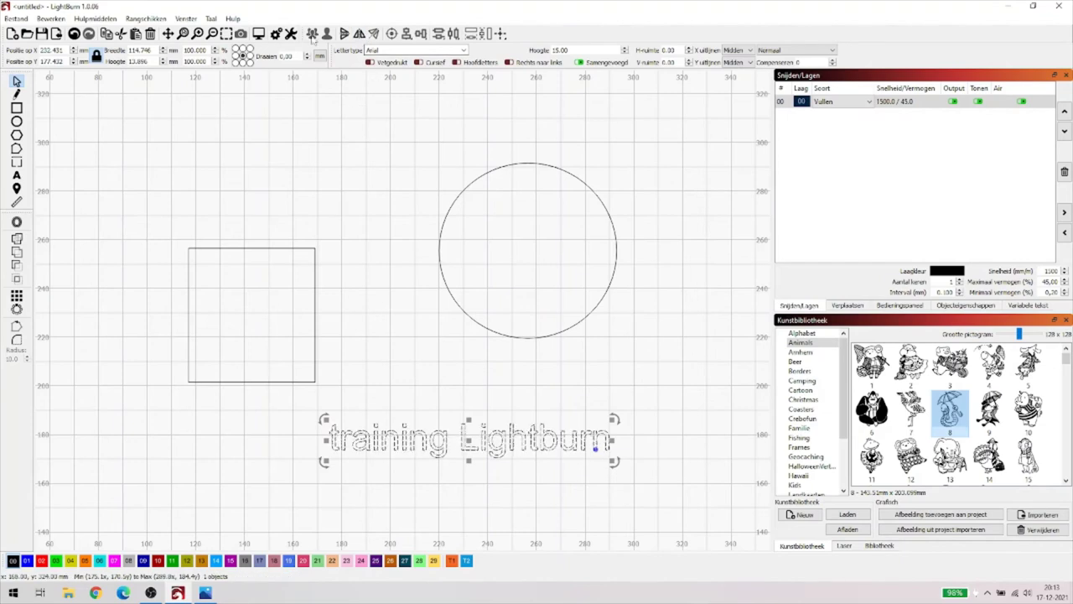
{"action": "left_click", "coordinate": [359, 34]}
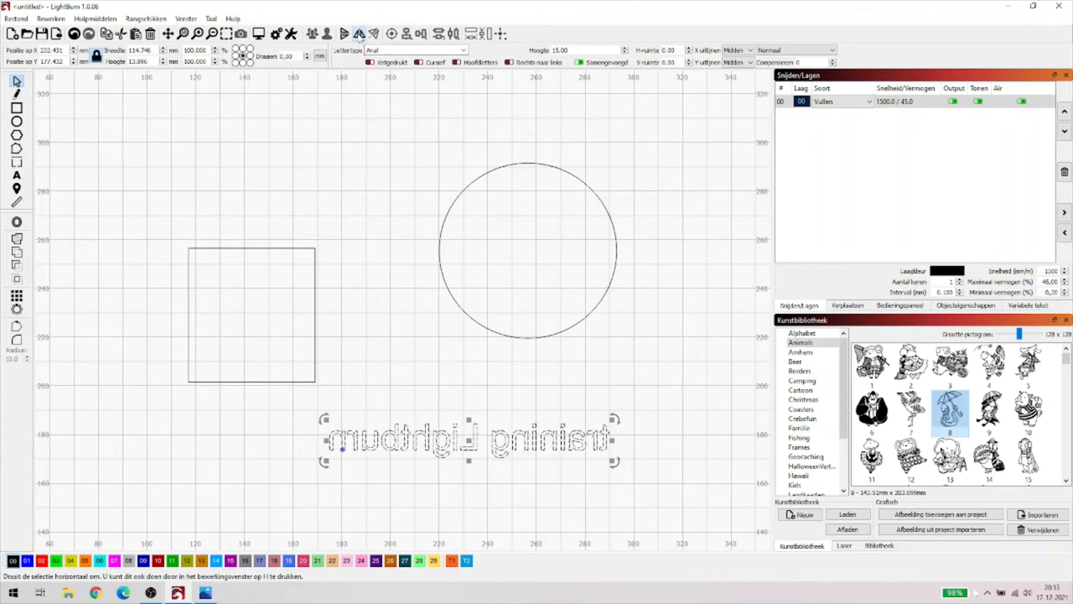
{"action": "left_click", "coordinate": [359, 33]}
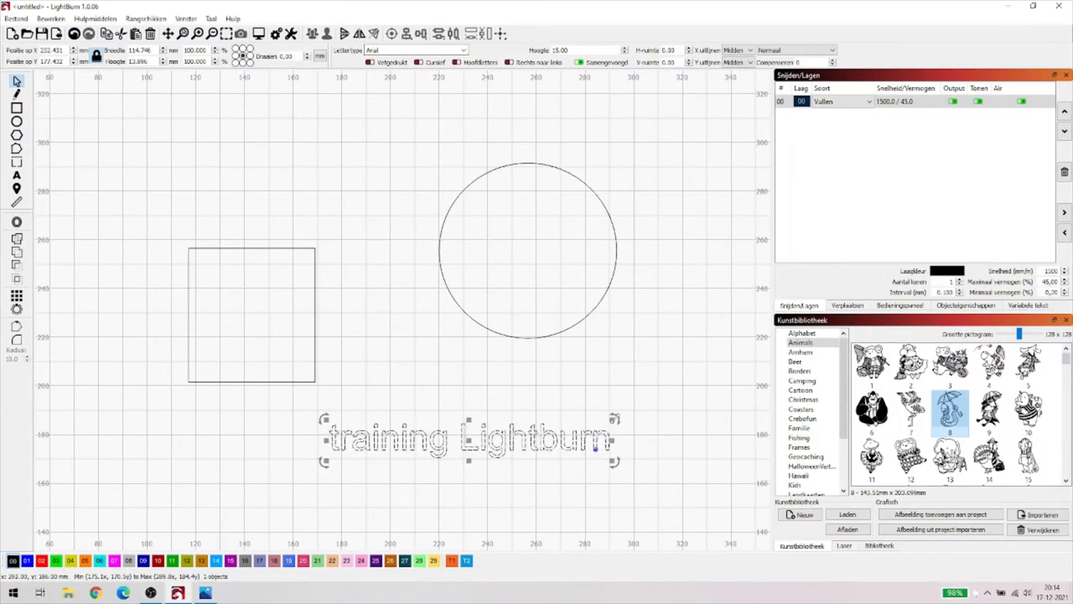
Rotate the "training Lightburn" text counterclockwise onto a diagonal, undo the rotation, and clear the selection.
{"action": "left_click_drag", "start_coordinate": [615, 417], "coordinate": [536, 359]}
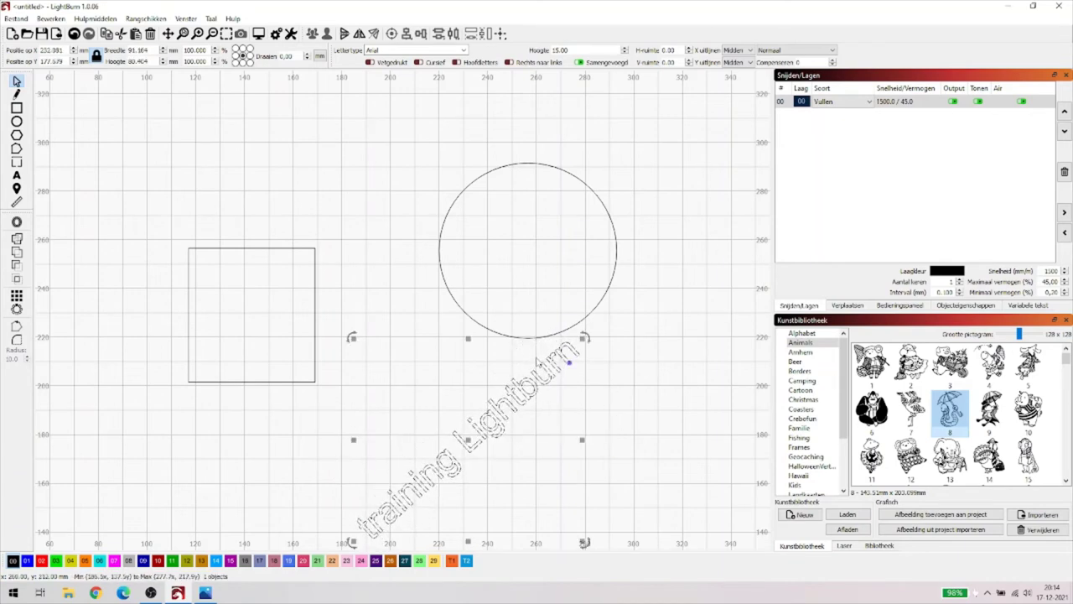
{"action": "left_click", "coordinate": [383, 242]}
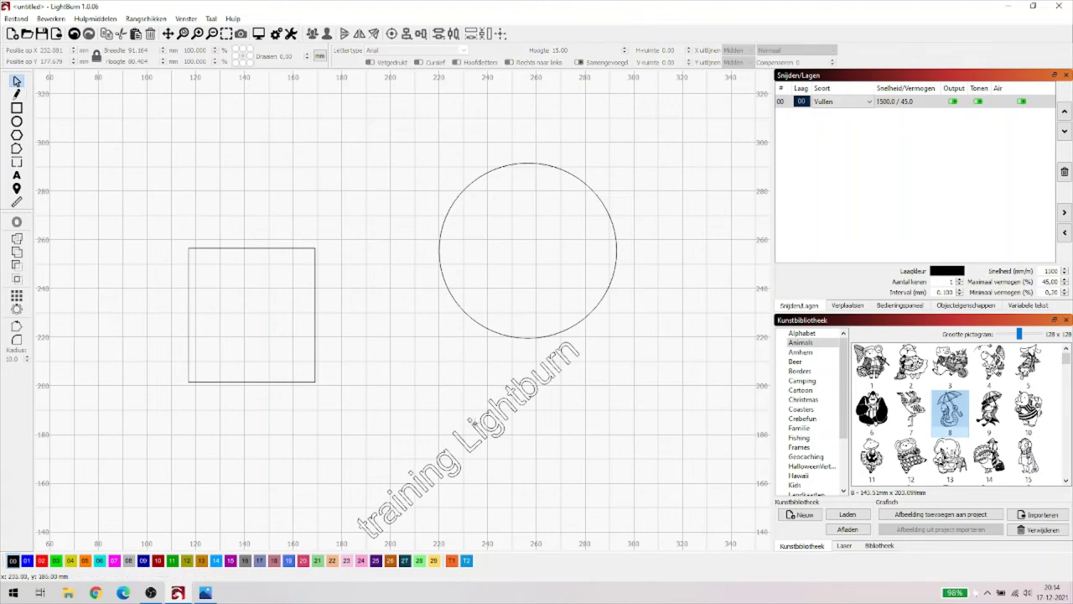
{"action": "left_click", "coordinate": [436, 465]}
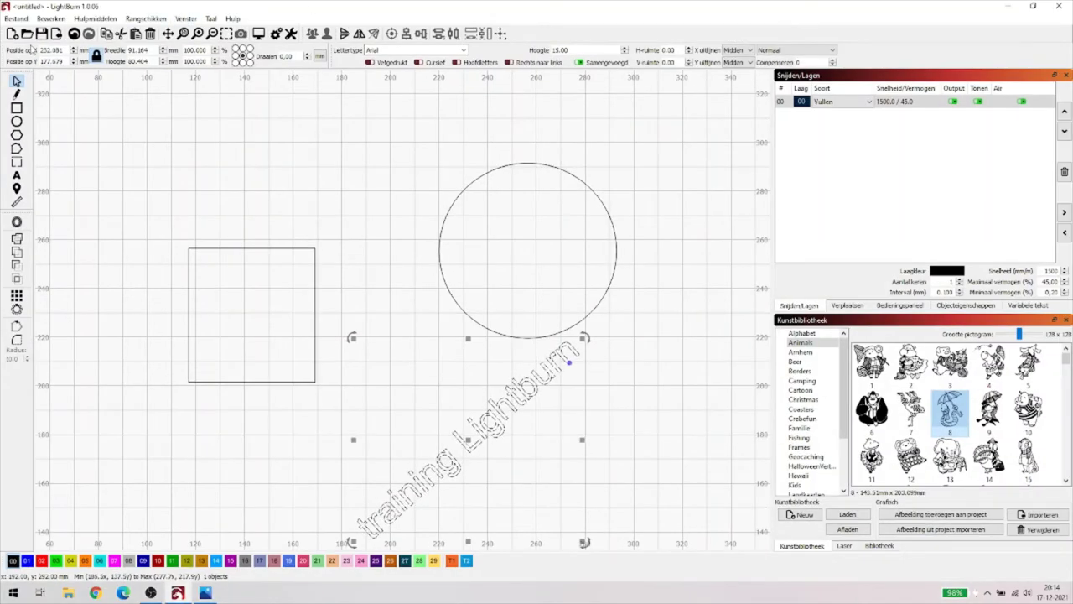
{"action": "left_click", "coordinate": [74, 34]}
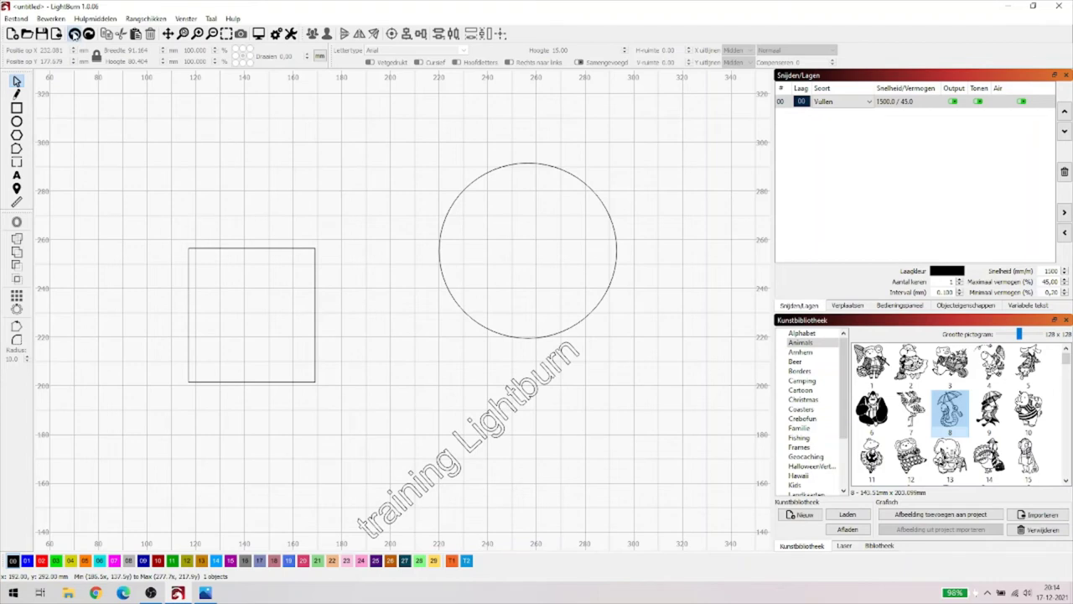
{"action": "left_click", "coordinate": [74, 34]}
{"action": "left_click", "coordinate": [73, 35]}
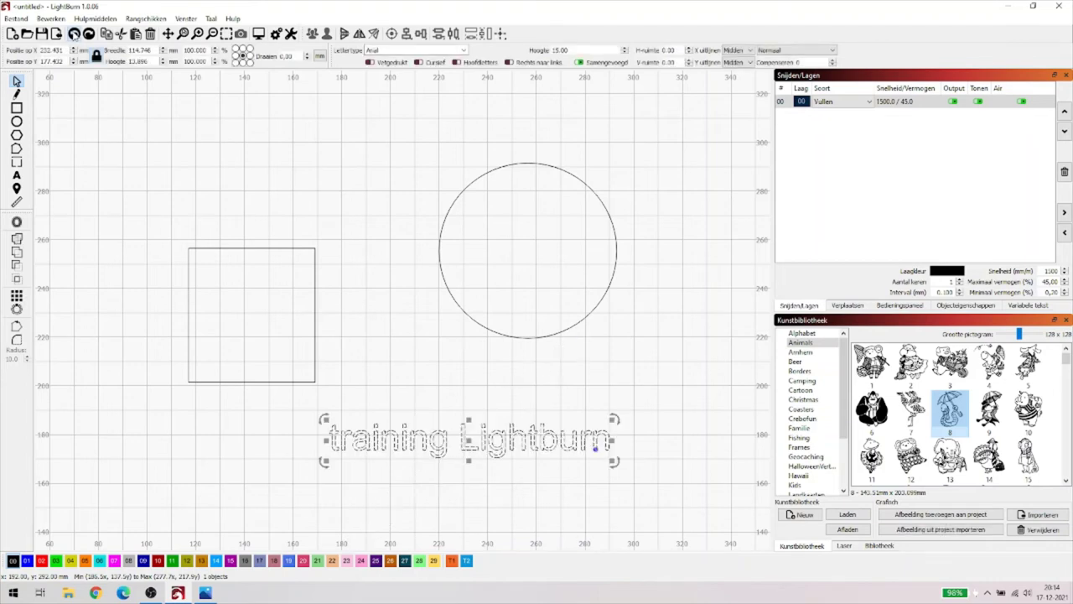
{"action": "left_click", "coordinate": [234, 98]}
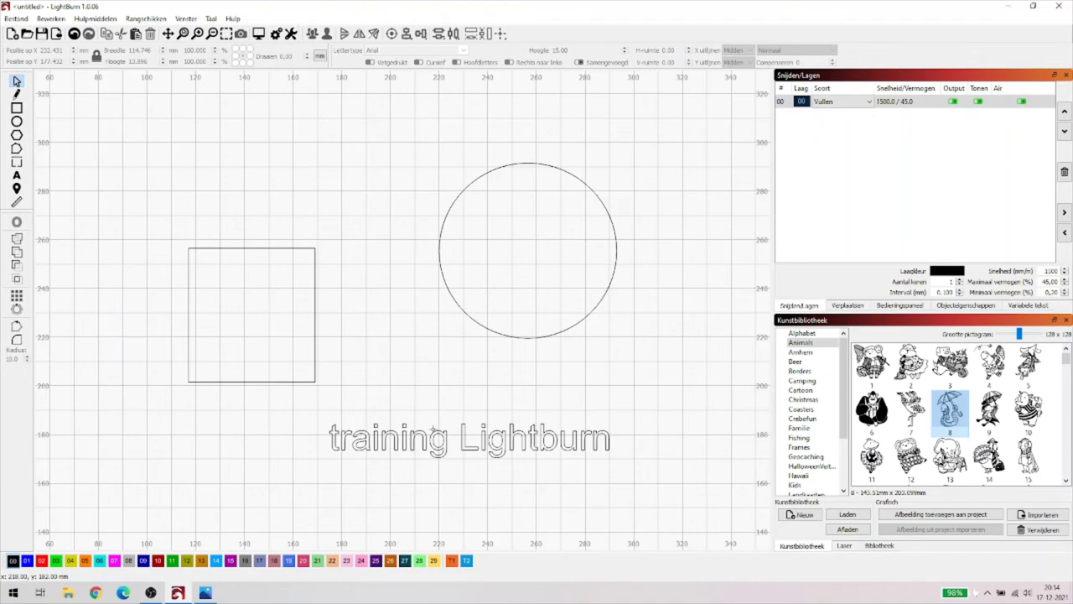
Scale the "training Lightburn" text down to about 47 mm wide and move it inside the square, above its centre.
{"action": "left_click", "coordinate": [436, 434]}
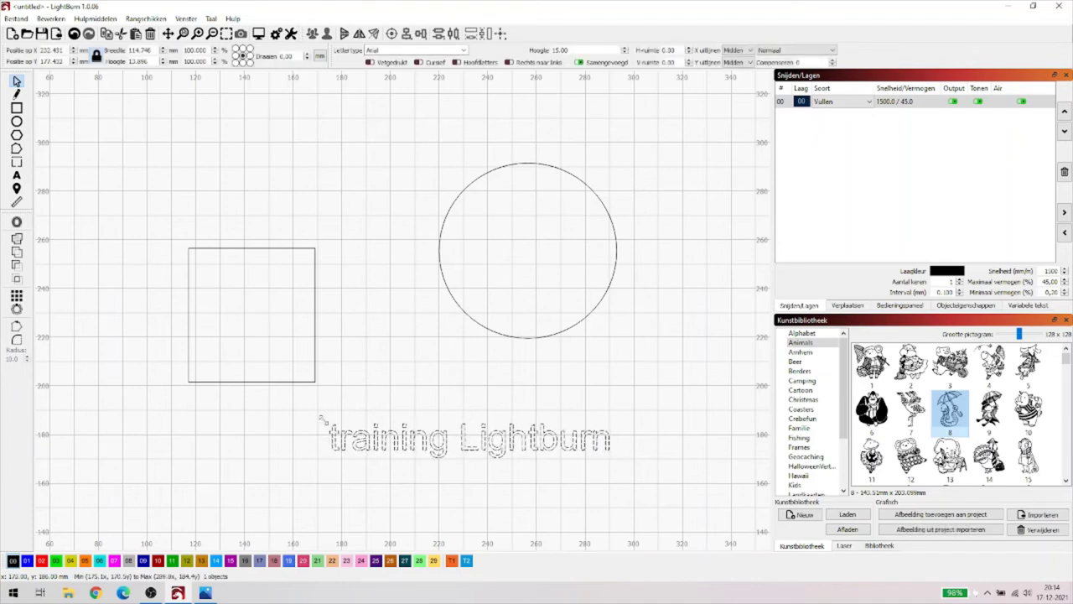
{"action": "left_click_drag", "start_coordinate": [324, 418], "coordinate": [485, 443]}
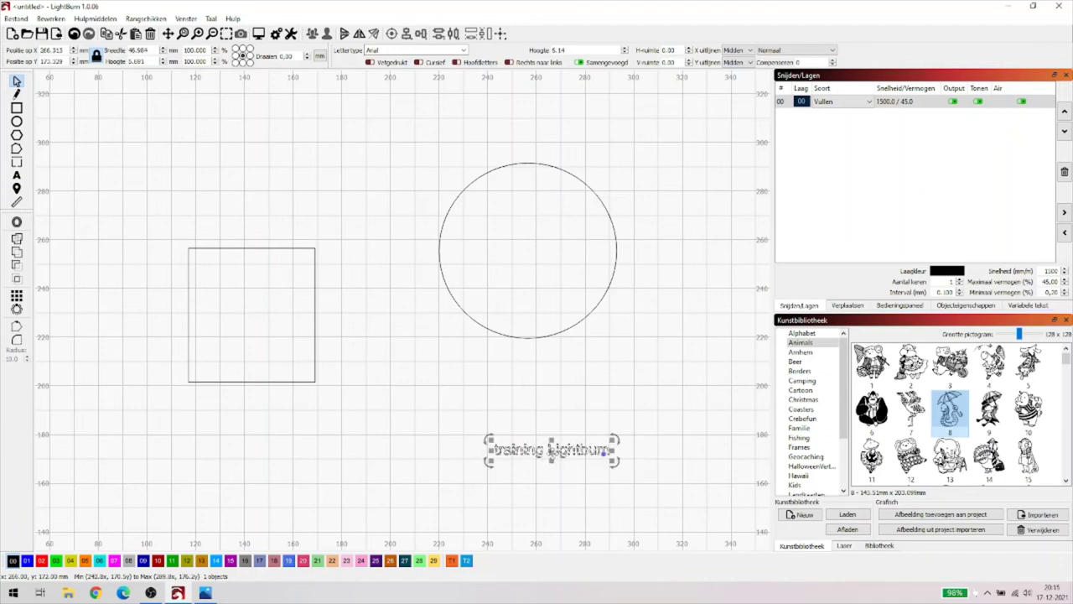
{"action": "left_click_drag", "start_coordinate": [550, 452], "coordinate": [254, 297]}
{"action": "left_click", "coordinate": [331, 476]}
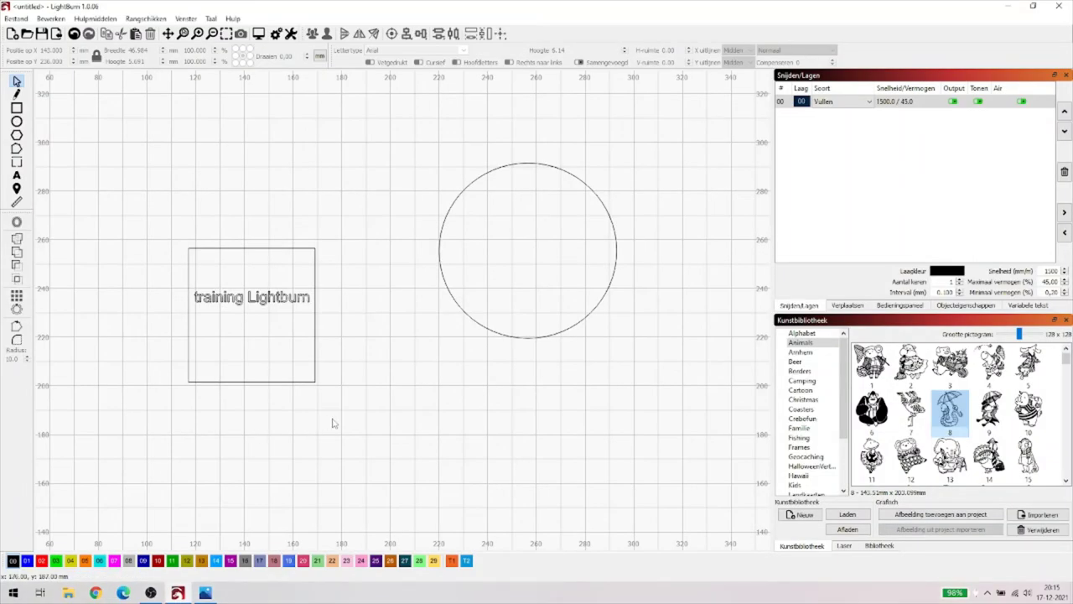
Align the centres of the square and the text inside it, and move the pair upward on the workspace.
{"action": "left_click_drag", "start_coordinate": [332, 422], "coordinate": [173, 223]}
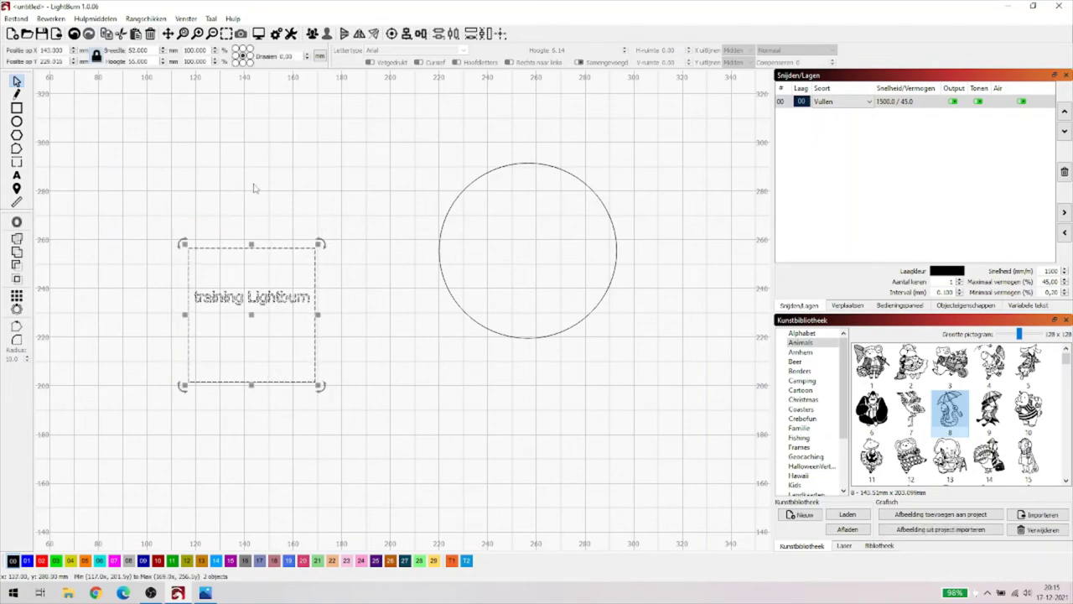
{"action": "left_click", "coordinate": [390, 37]}
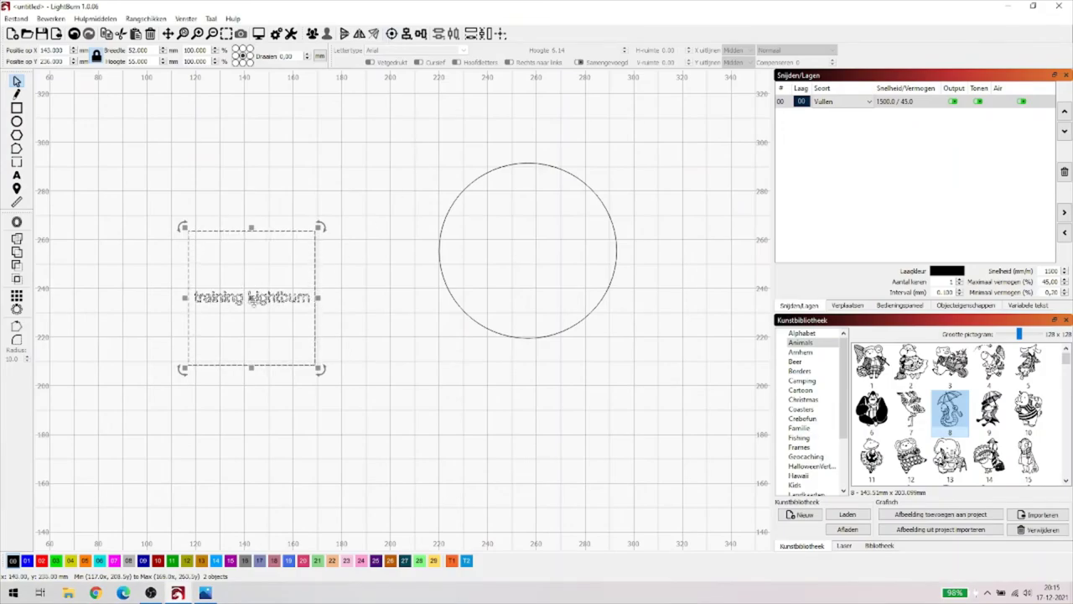
{"action": "left_click_drag", "start_coordinate": [252, 297], "coordinate": [200, 216]}
{"action": "left_click", "coordinate": [249, 285]}
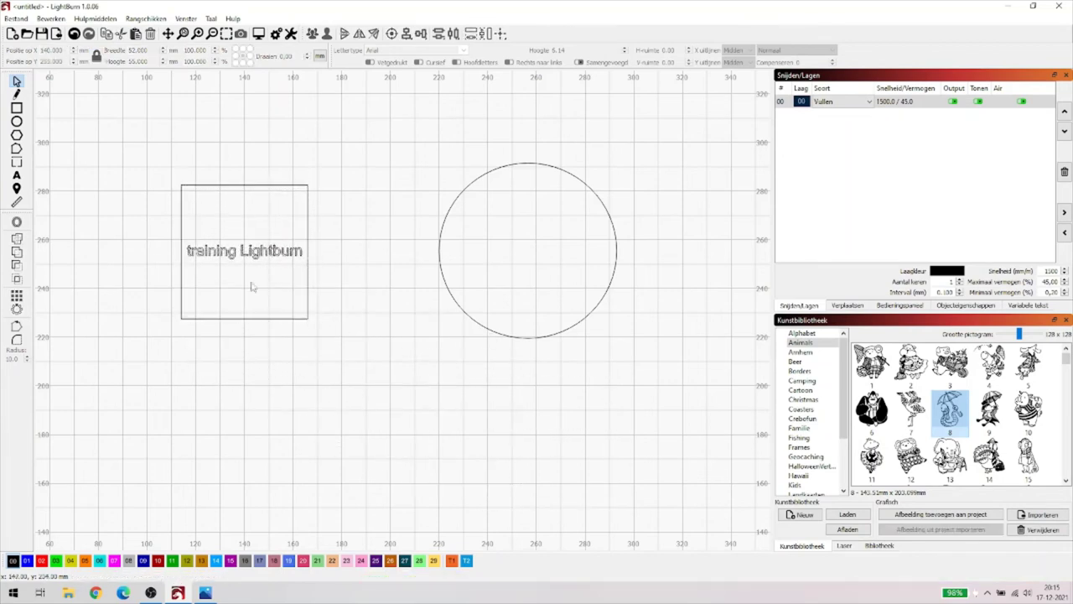
Separate the pair by moving the text below the two shapes and the square higher than the circle.
{"action": "left_click", "coordinate": [242, 252]}
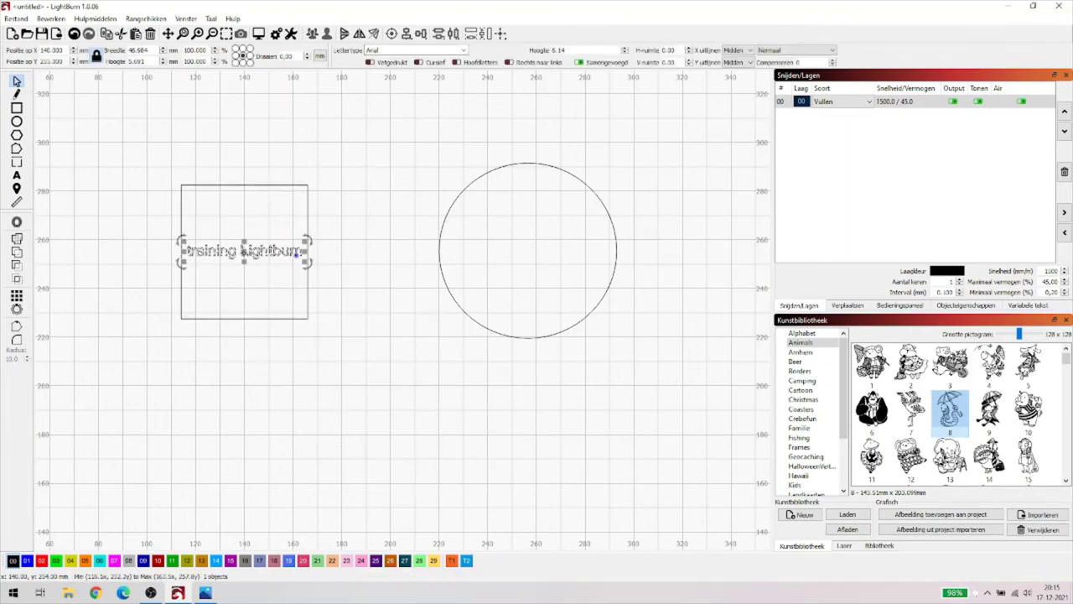
{"action": "left_click_drag", "start_coordinate": [241, 252], "coordinate": [415, 438]}
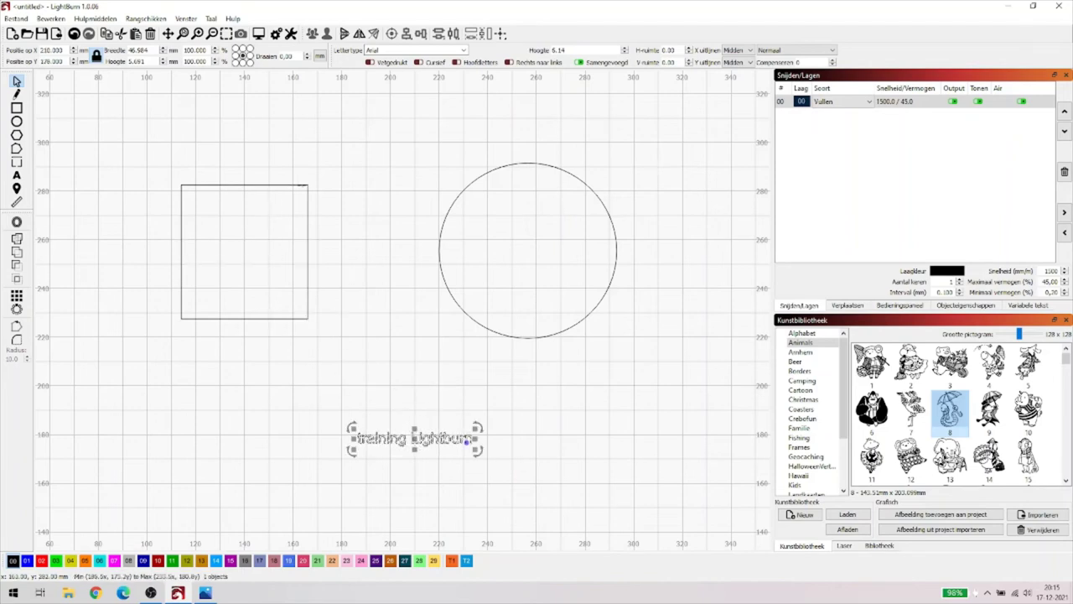
{"action": "left_click", "coordinate": [303, 183]}
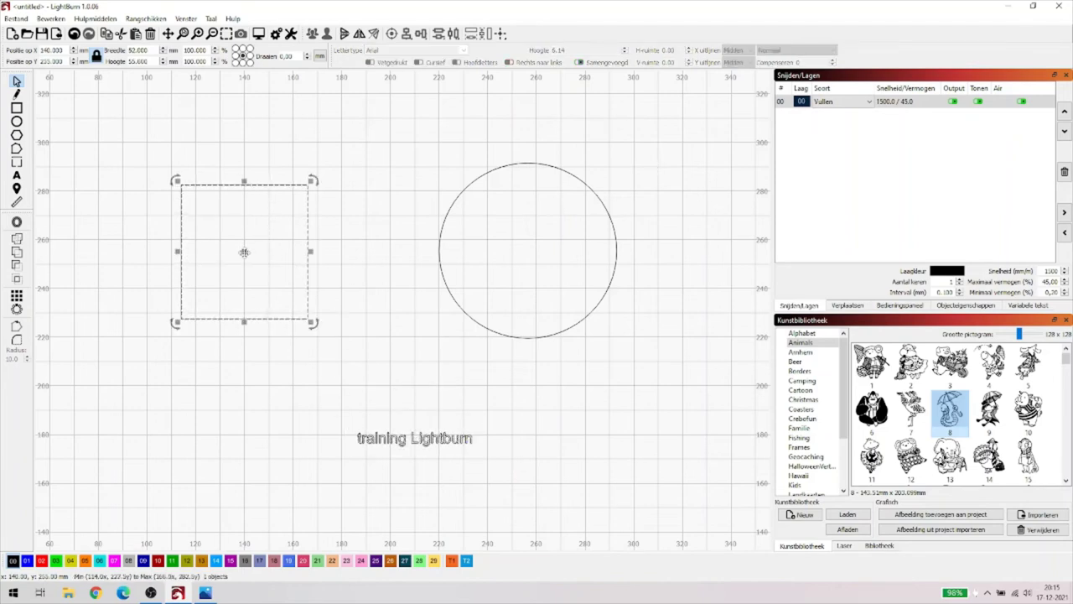
{"action": "left_click_drag", "start_coordinate": [243, 252], "coordinate": [238, 164]}
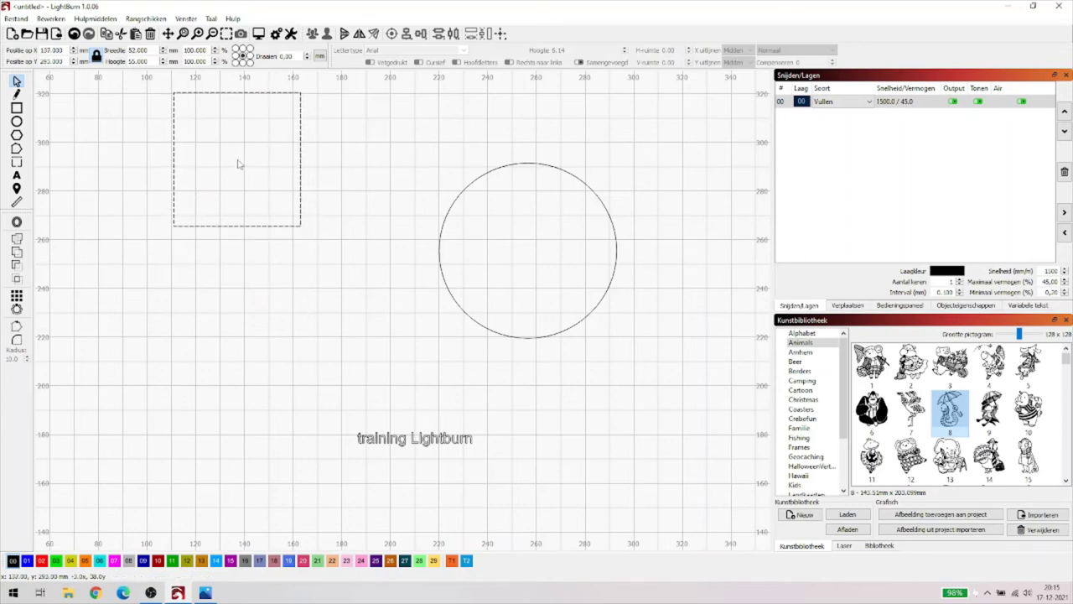
{"action": "left_click", "coordinate": [318, 313]}
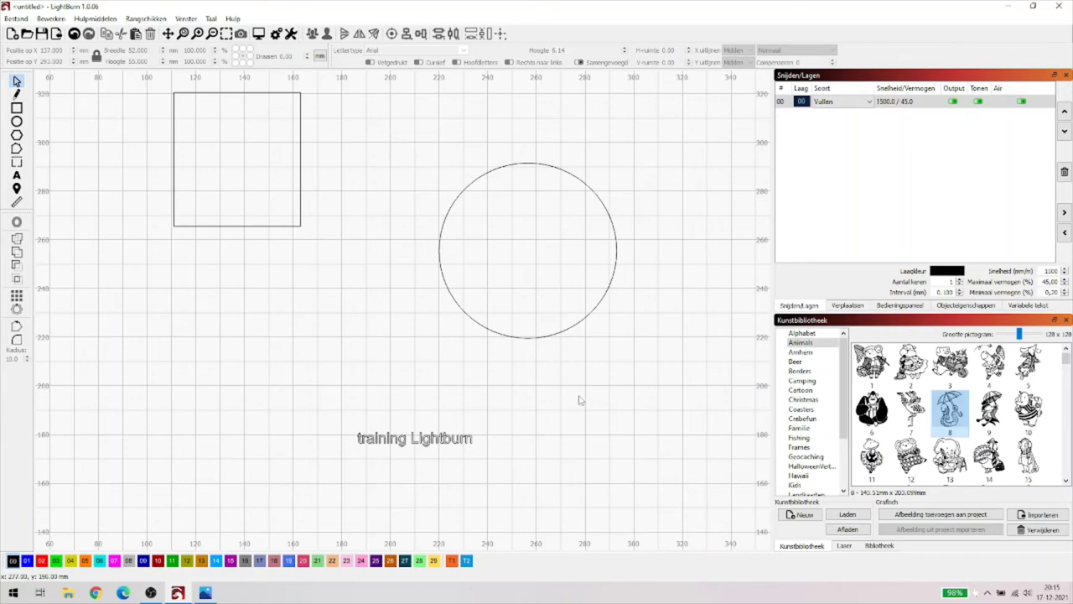
Align the square and circle with "Verticaal in het midden uitlijnen", show the whole work area, and undo the alignment.
{"action": "left_click_drag", "start_coordinate": [612, 377], "coordinate": [155, 119]}
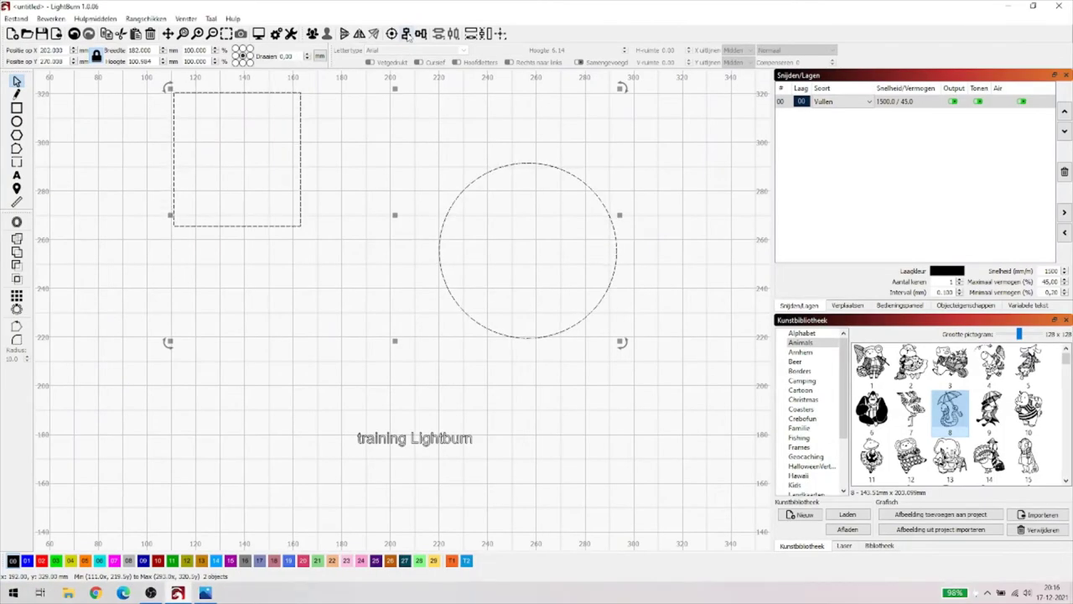
{"action": "left_click", "coordinate": [406, 69]}
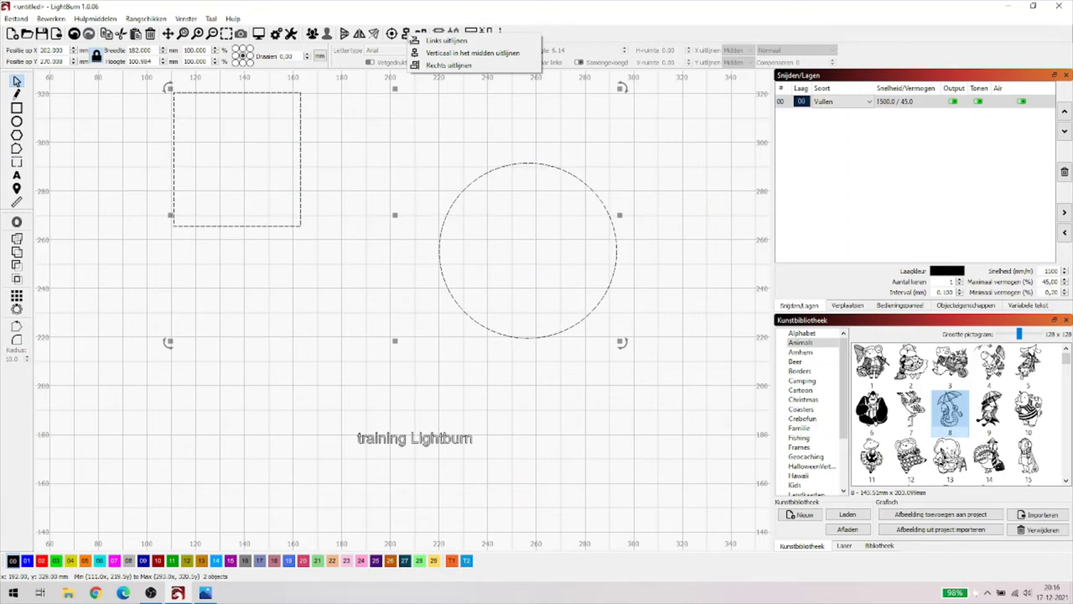
{"action": "left_click", "coordinate": [492, 53]}
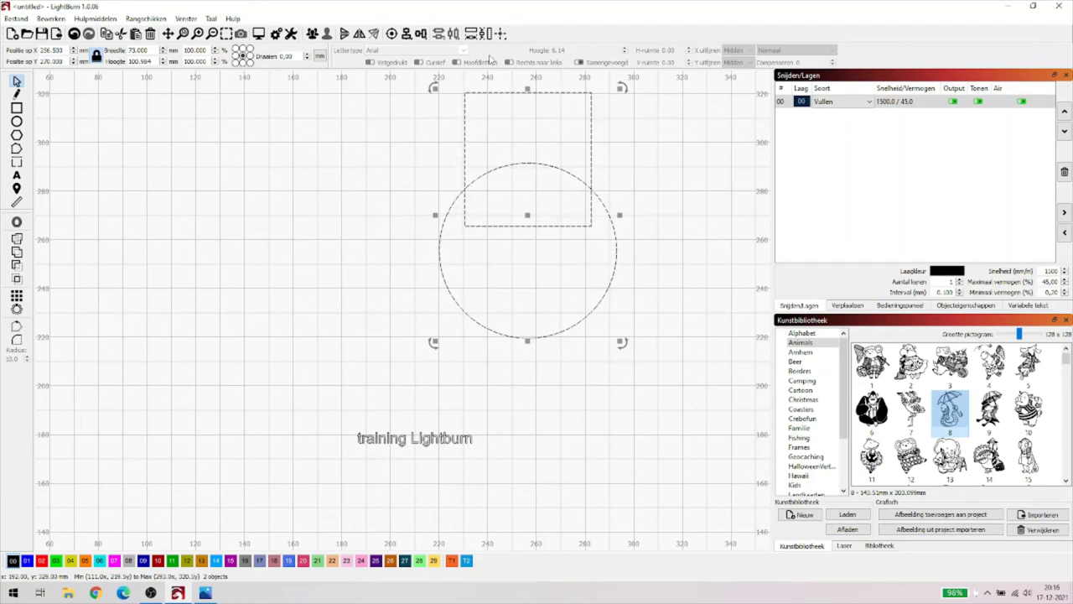
{"action": "left_click", "coordinate": [184, 34]}
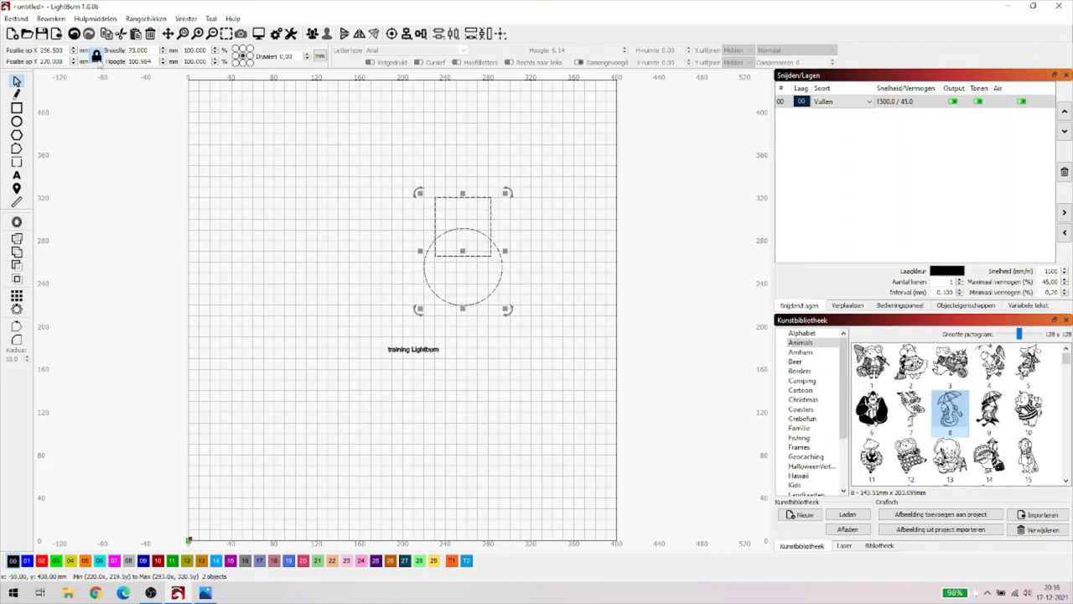
{"action": "left_click", "coordinate": [75, 35]}
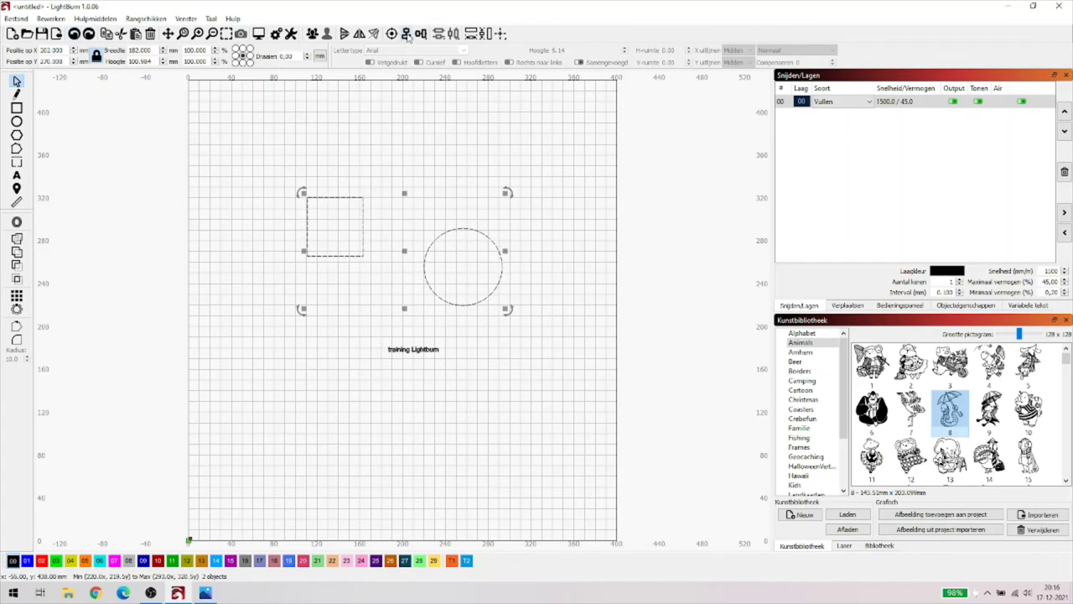
Align the square and circle on their shared vertical centre line, by their left edges and by their right edges in turn.
{"action": "left_click", "coordinate": [407, 35]}
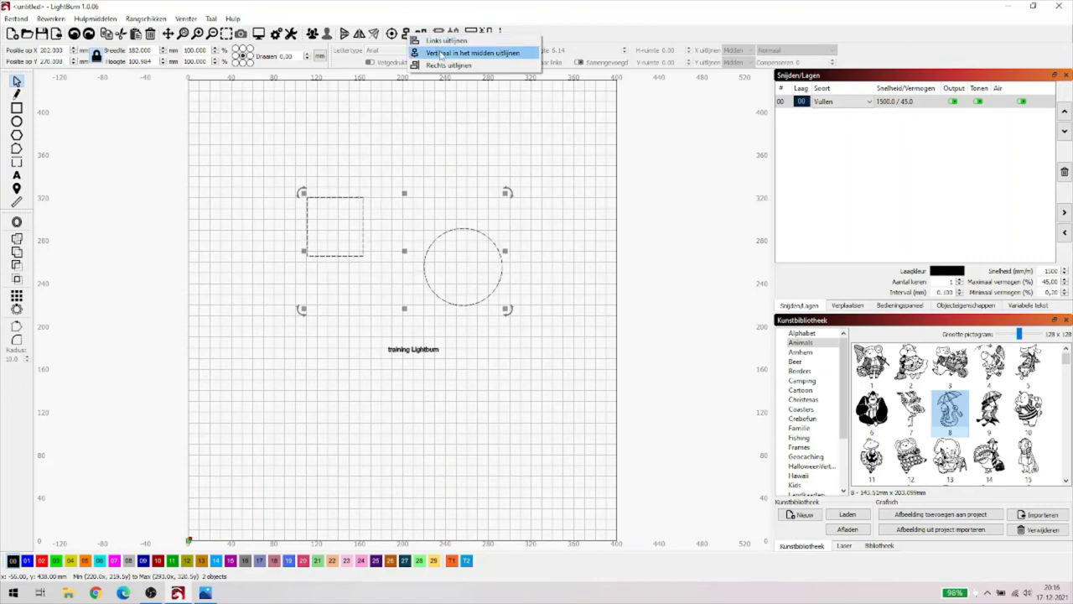
{"action": "left_click", "coordinate": [441, 53]}
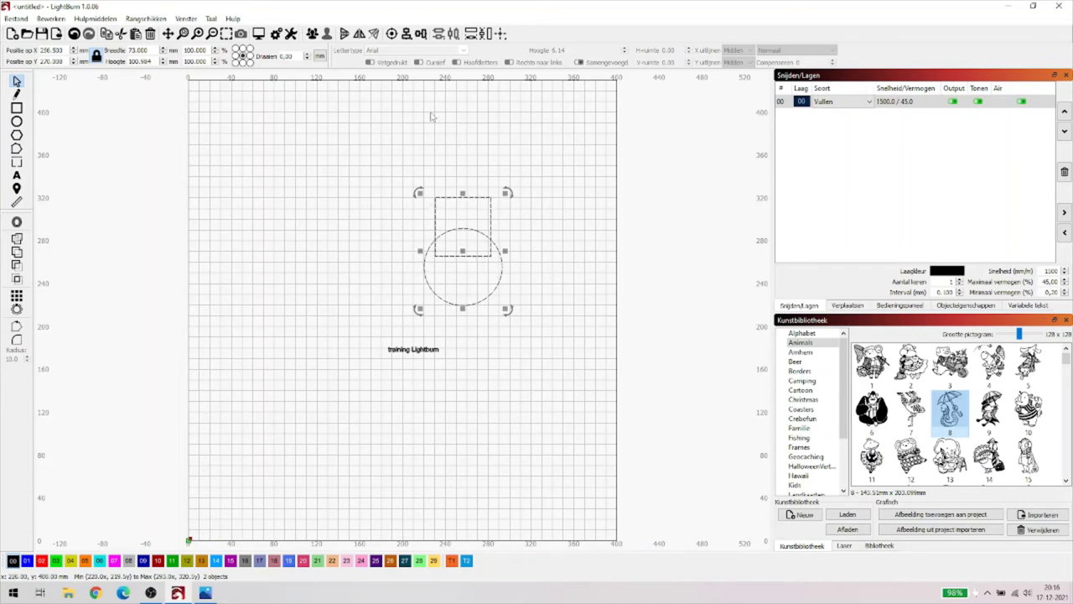
{"action": "left_click", "coordinate": [408, 35]}
{"action": "left_click", "coordinate": [444, 39]}
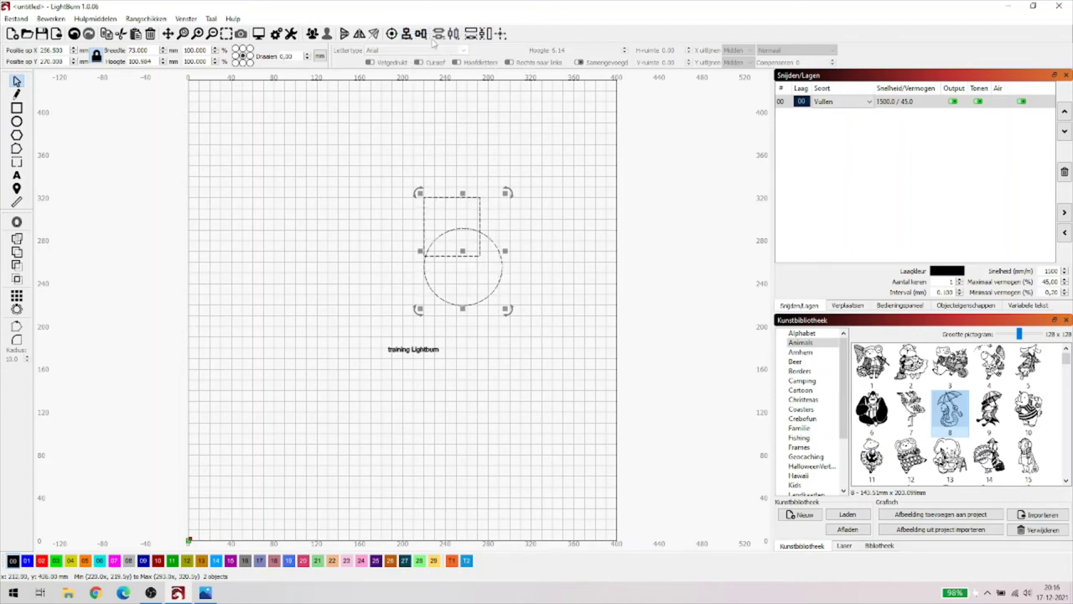
{"action": "left_click", "coordinate": [407, 36]}
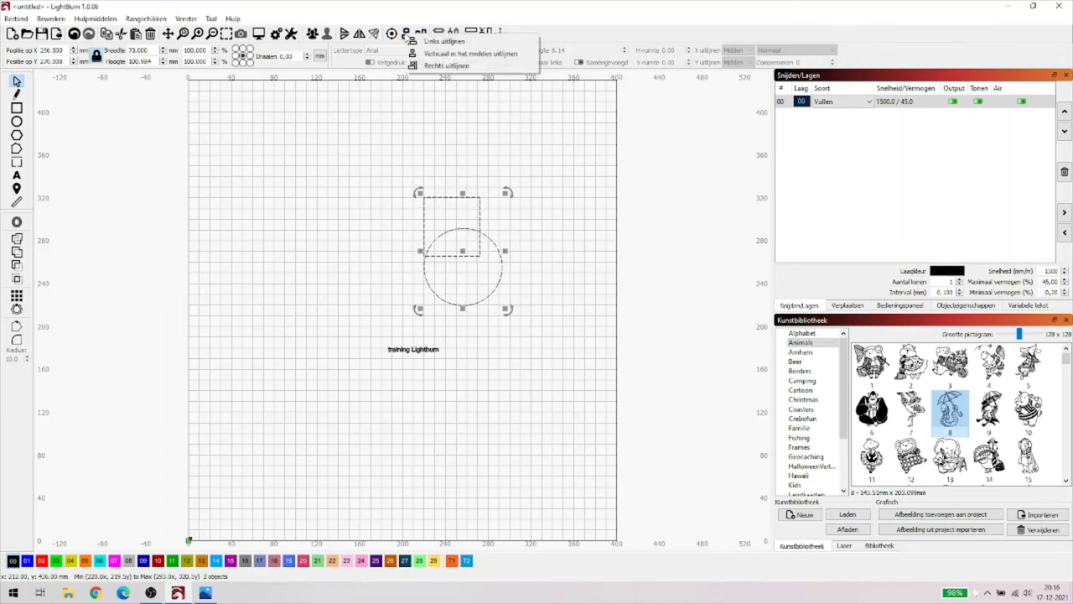
{"action": "left_click", "coordinate": [434, 65]}
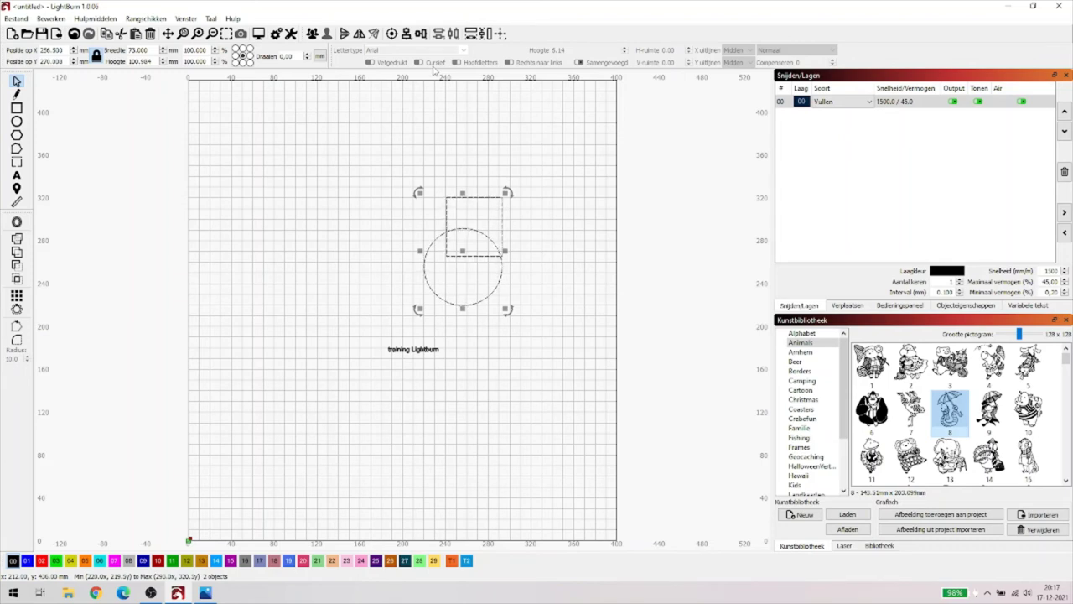
{"action": "left_click", "coordinate": [448, 136]}
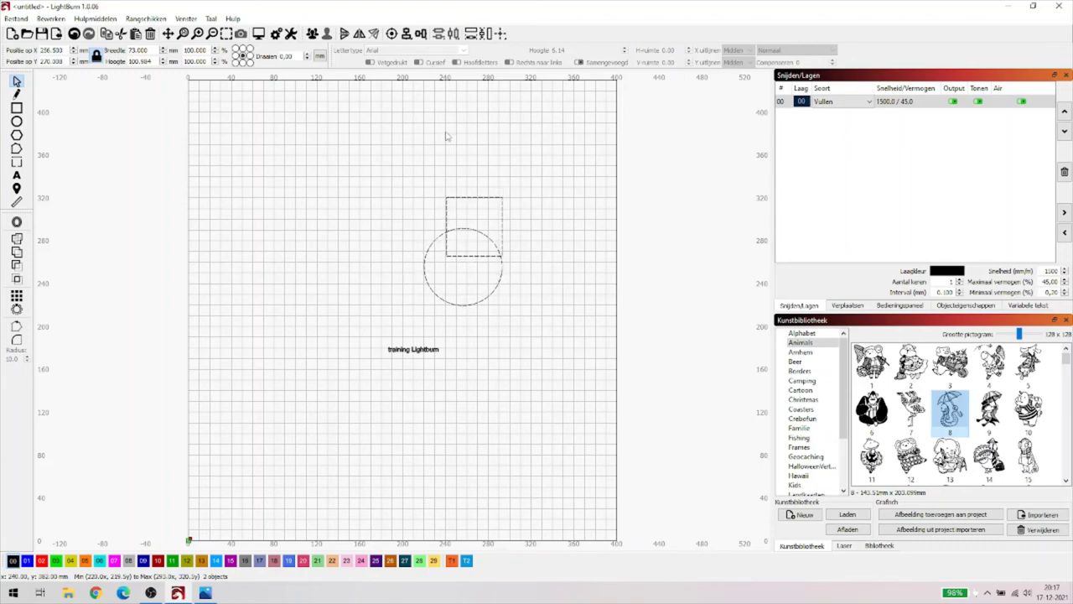
Move the square up and left of the circle, and align both shapes with "In het midden uitlijnen".
{"action": "left_click", "coordinate": [475, 198]}
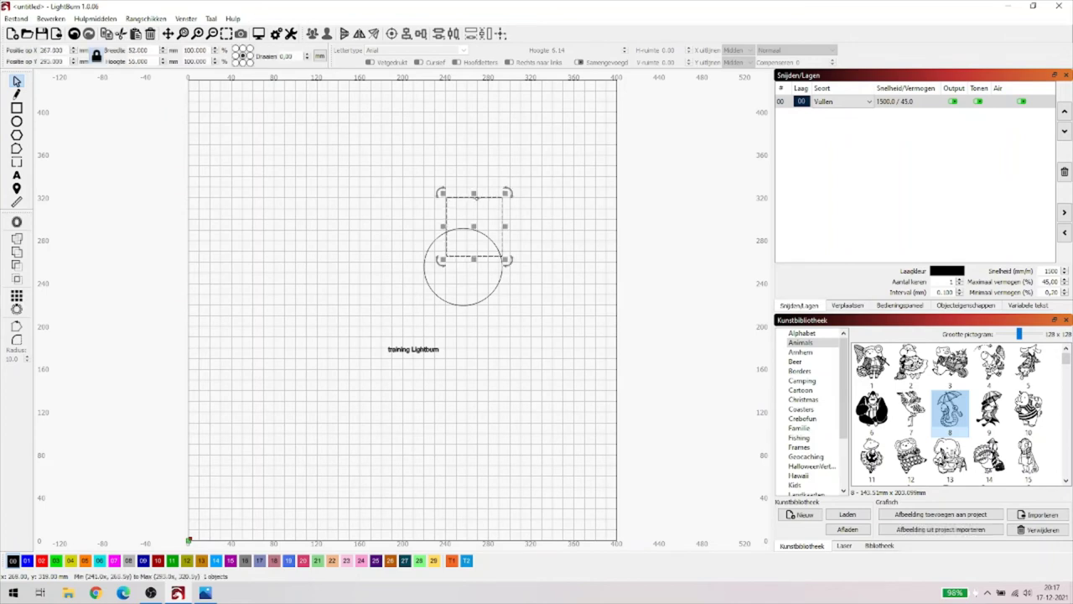
{"action": "left_click_drag", "start_coordinate": [475, 227], "coordinate": [323, 186]}
{"action": "left_click_drag", "start_coordinate": [256, 118], "coordinate": [536, 322]}
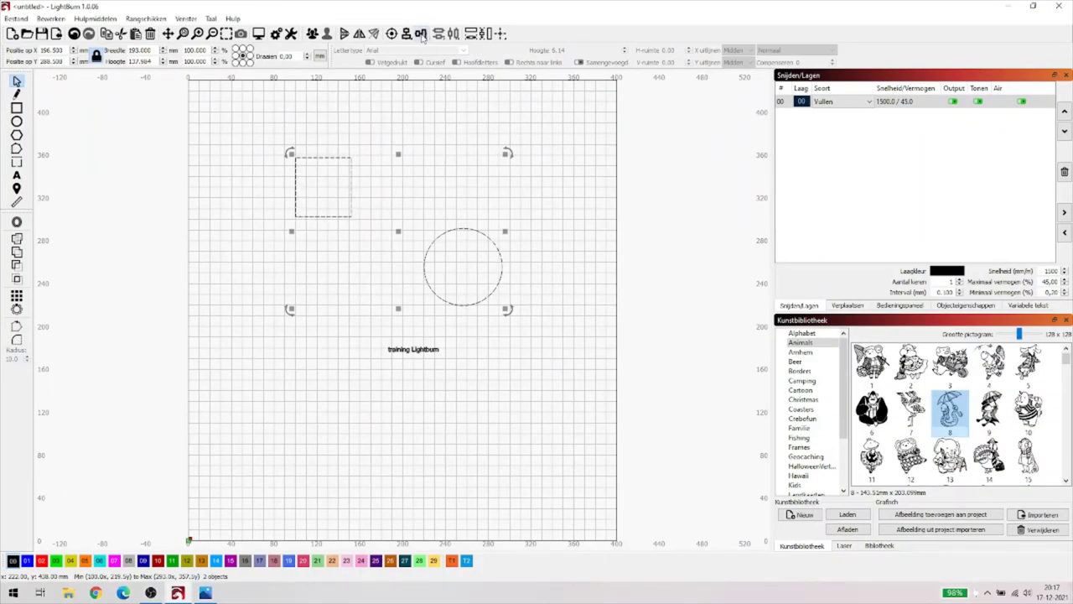
{"action": "left_click", "coordinate": [418, 67]}
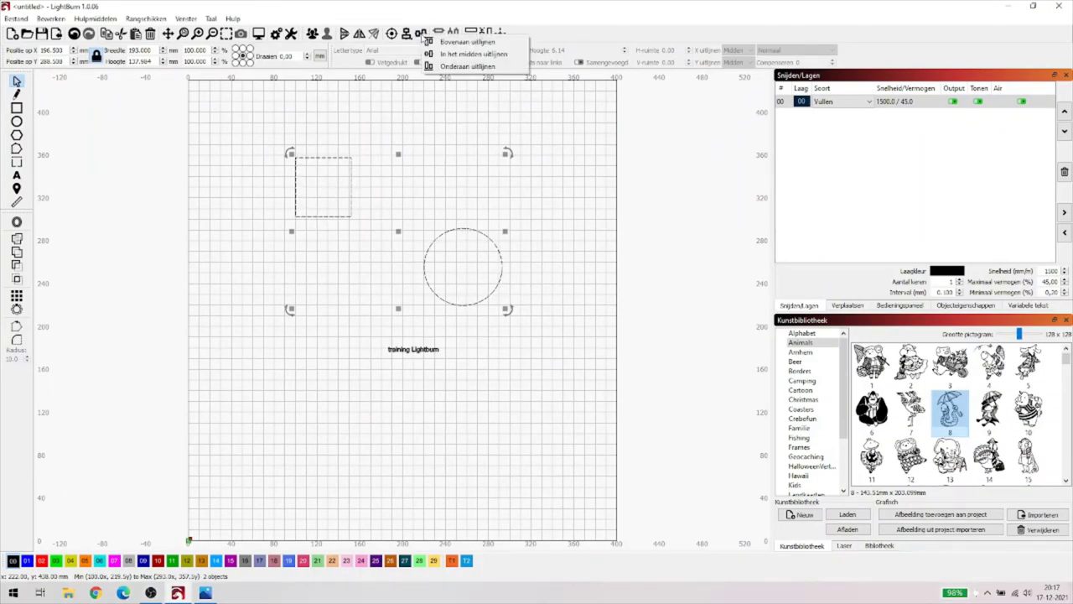
{"action": "left_click", "coordinate": [451, 55]}
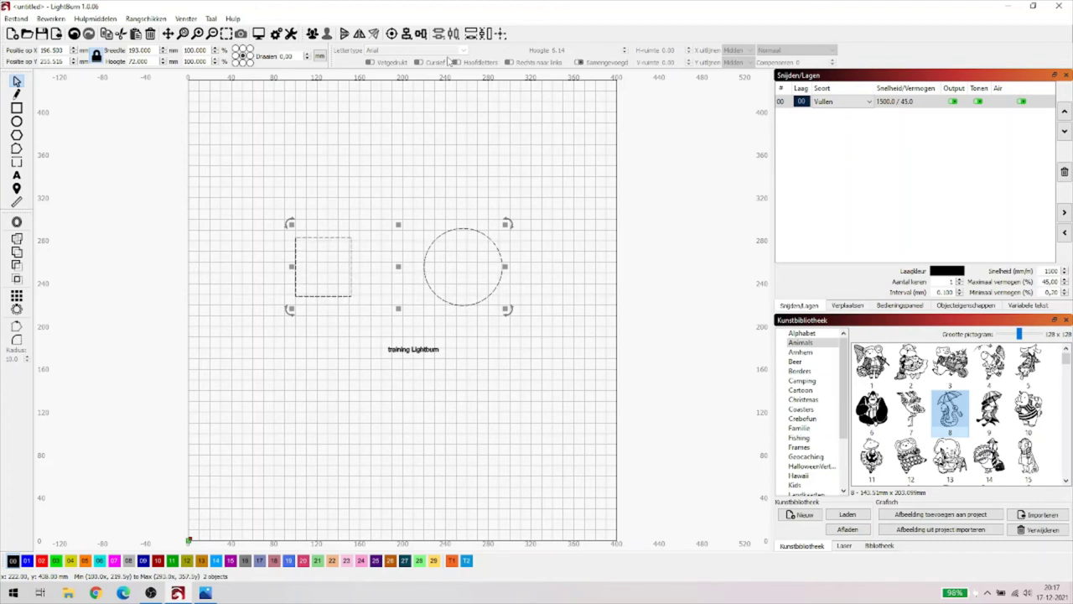
{"action": "left_click", "coordinate": [551, 163]}
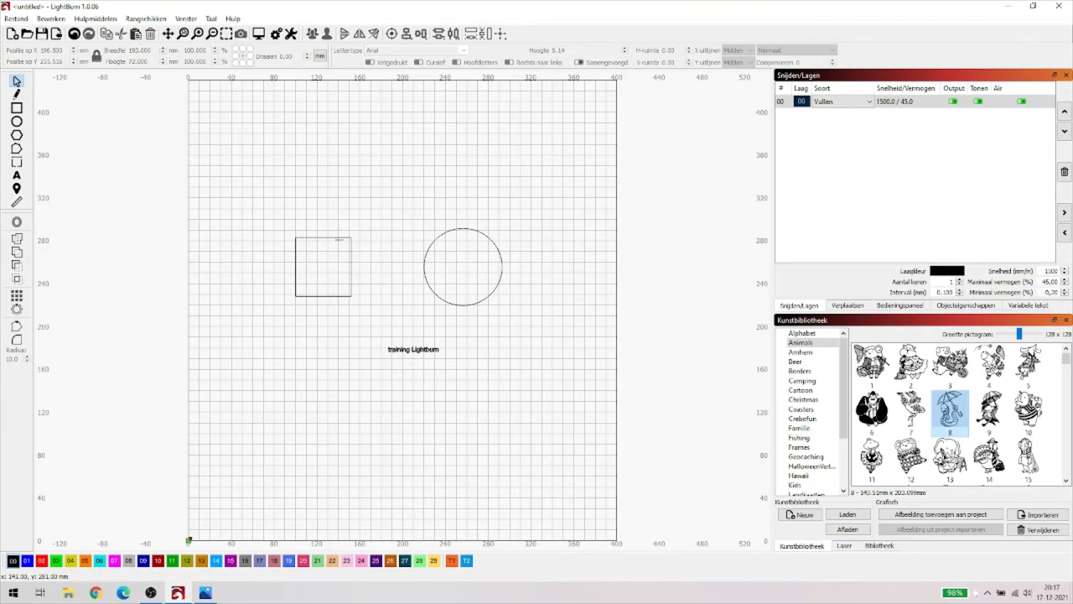
Move the square upward, away from the circle's horizontal centre line.
{"action": "left_click", "coordinate": [340, 236]}
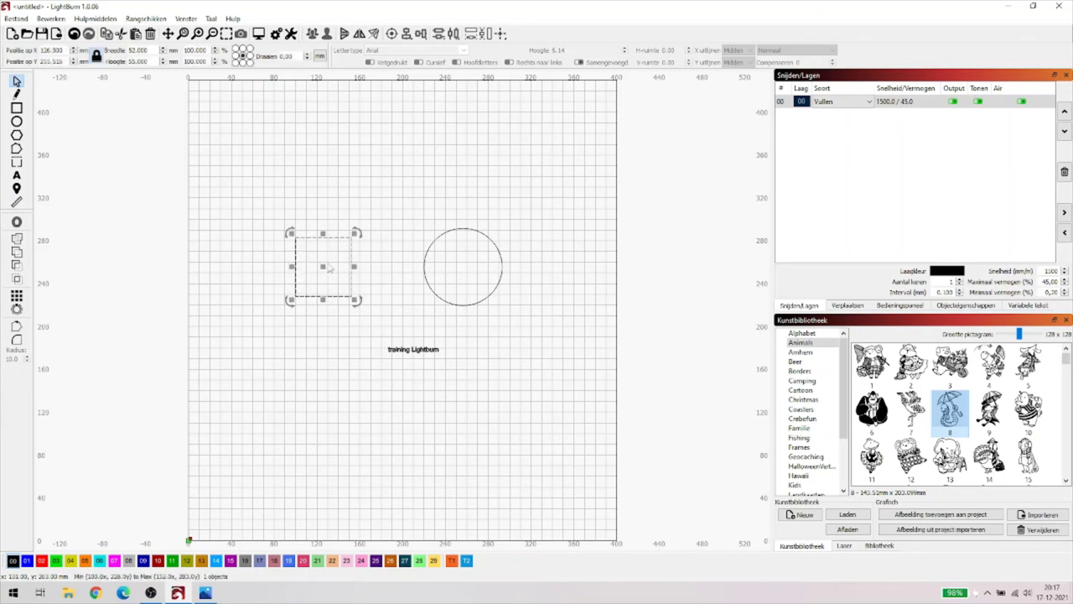
{"action": "left_click_drag", "start_coordinate": [327, 266], "coordinate": [333, 210]}
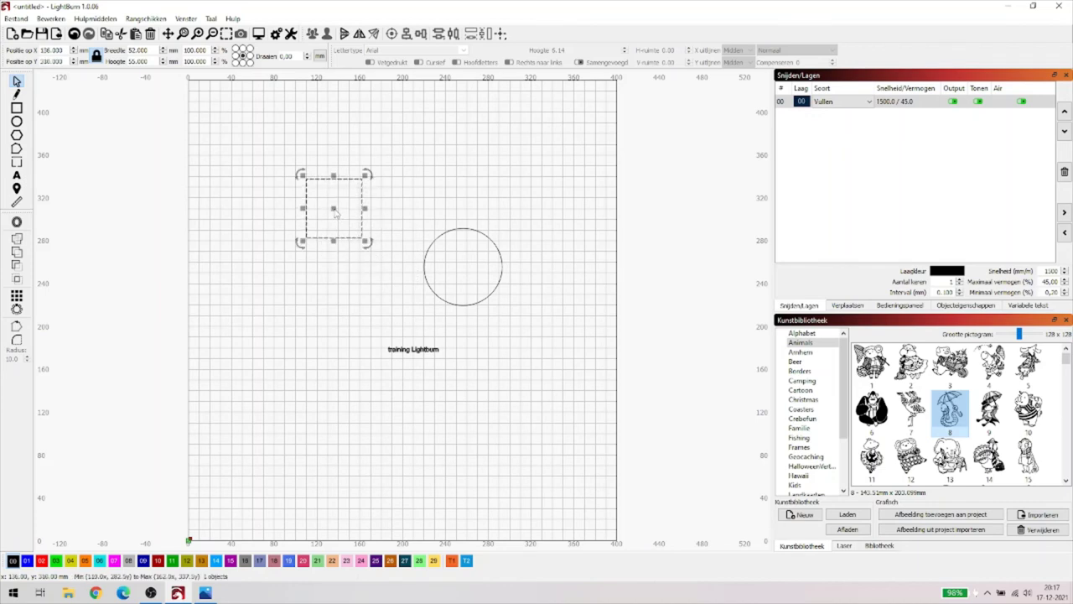
Align the square and circle on their shared horizontal centre line with "In het midden uitlijnen".
{"action": "left_click_drag", "start_coordinate": [281, 140], "coordinate": [533, 333]}
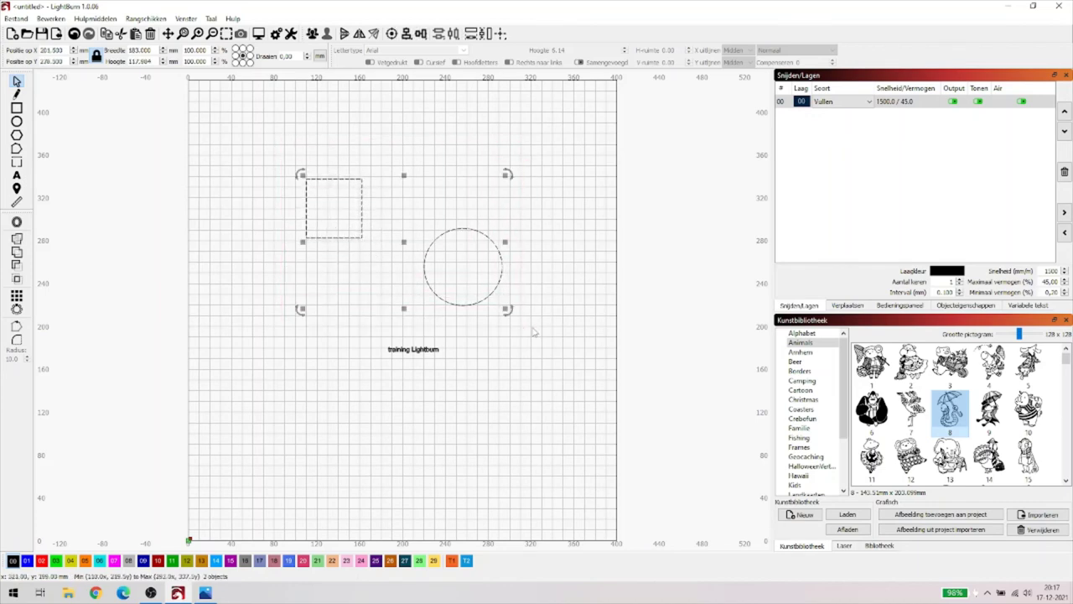
{"action": "left_click", "coordinate": [420, 33]}
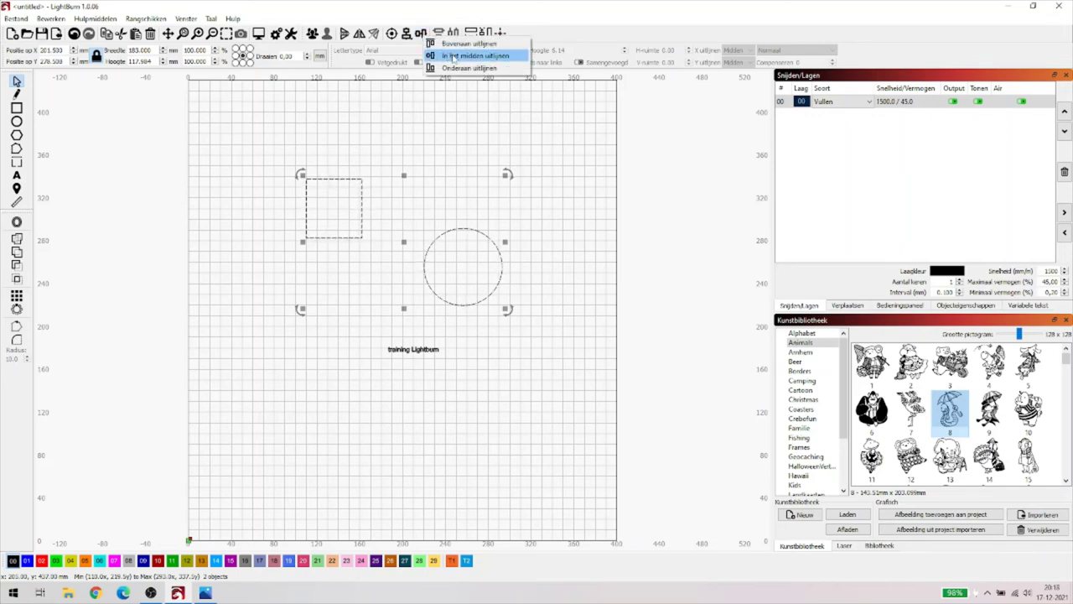
{"action": "left_click", "coordinate": [453, 57]}
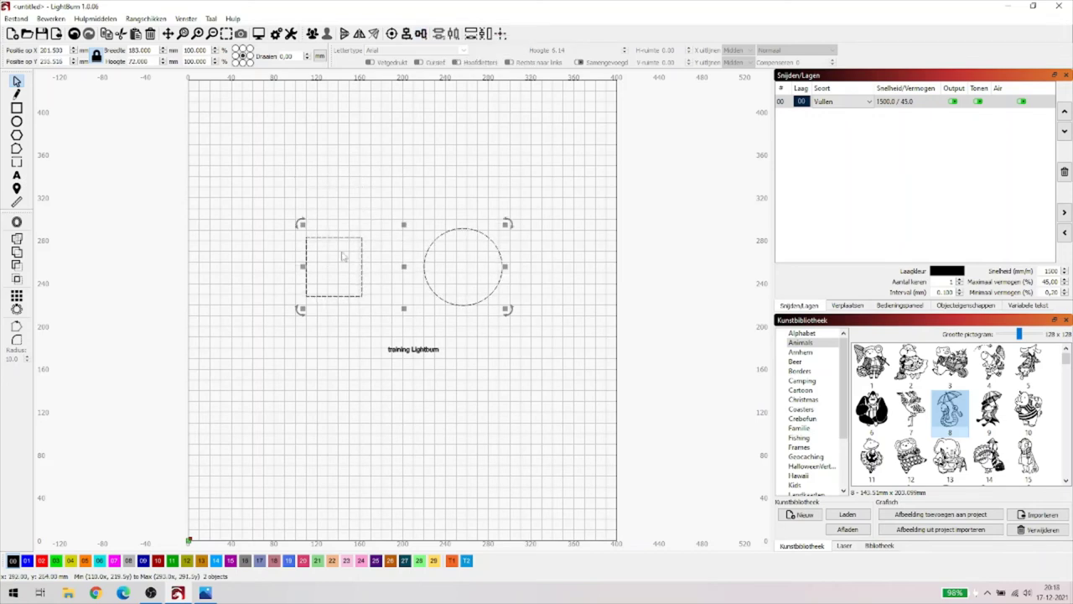
Align the square and circle by their top edges and by their bottom edges in turn, and clear the selection.
{"action": "left_click", "coordinate": [421, 33]}
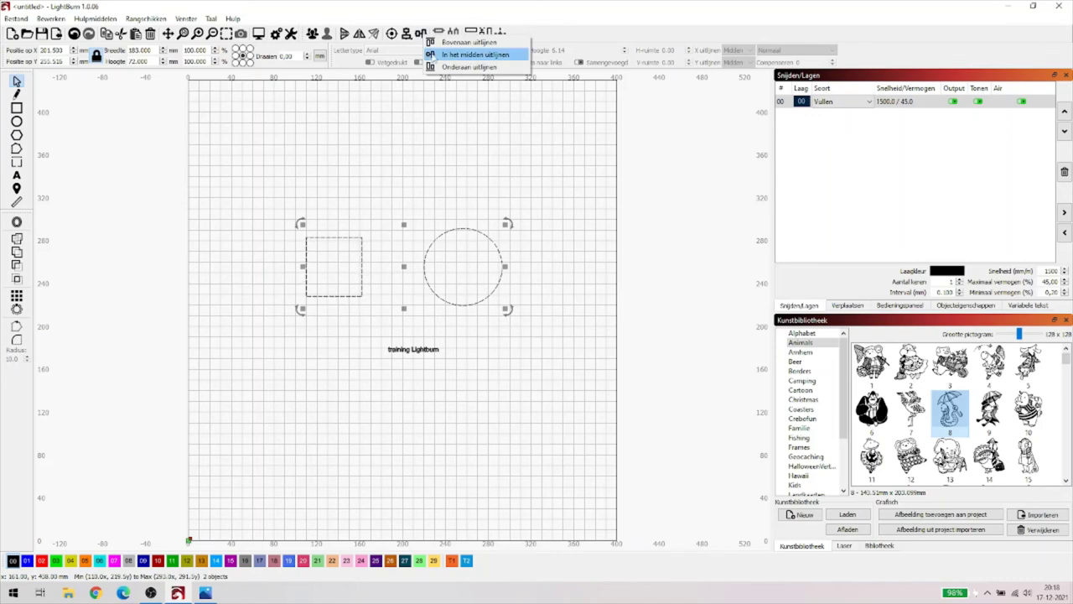
{"action": "left_click", "coordinate": [453, 42]}
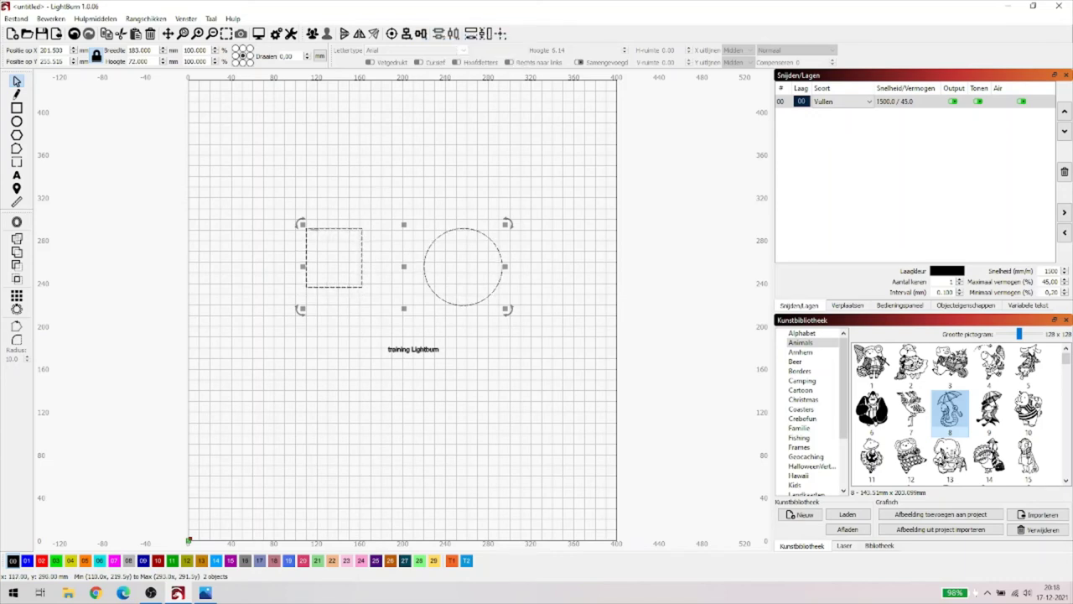
{"action": "left_click", "coordinate": [421, 33]}
{"action": "left_click", "coordinate": [449, 70]}
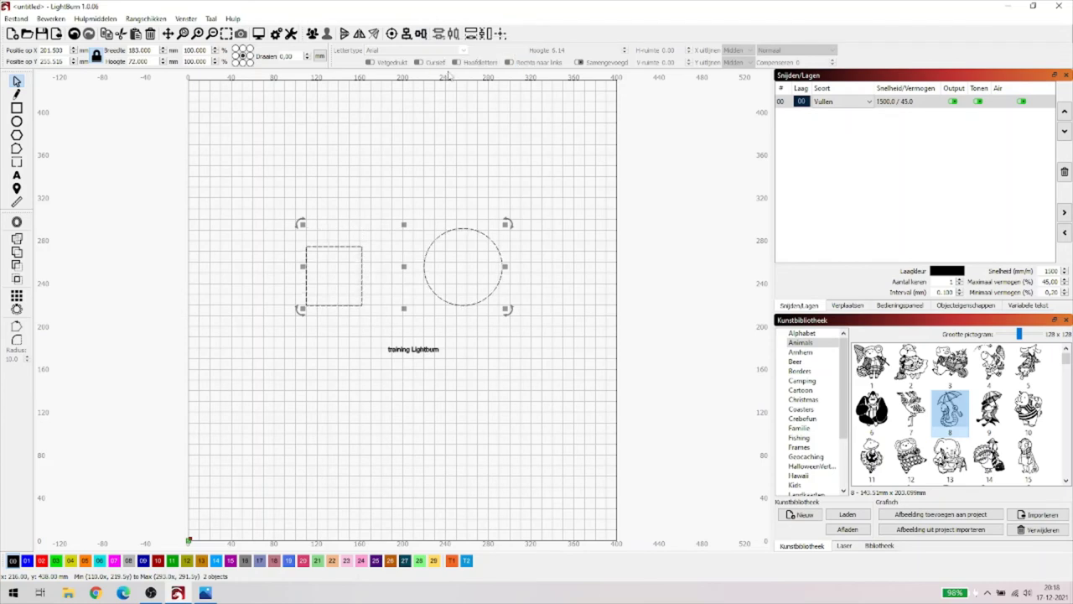
{"action": "left_click", "coordinate": [389, 132]}
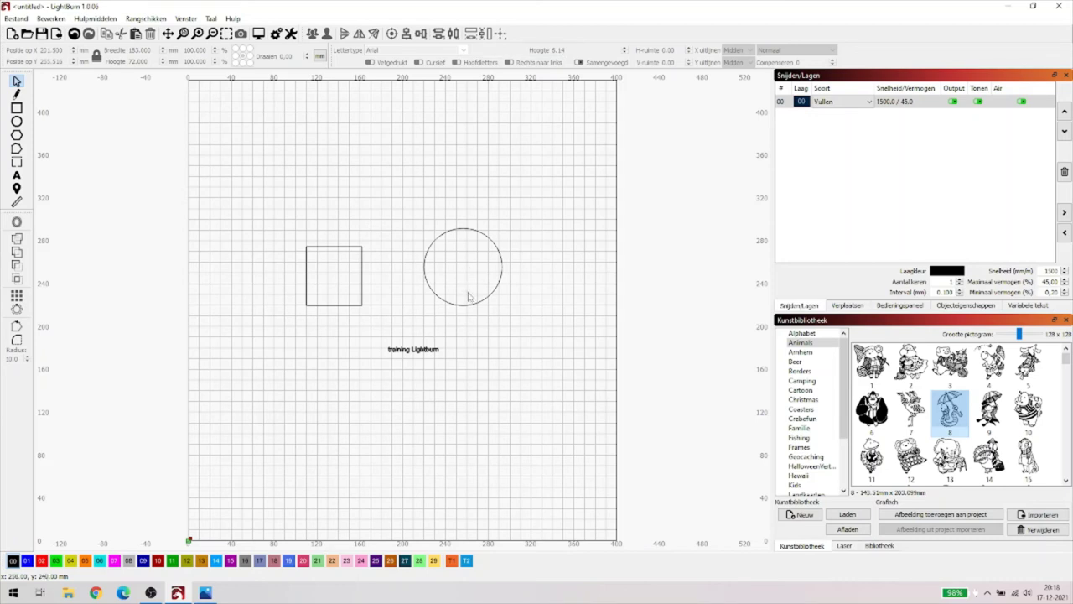
Stretch the square sideways into a rectangle about 188 mm wide, and delete the circle.
{"action": "left_click", "coordinate": [362, 303]}
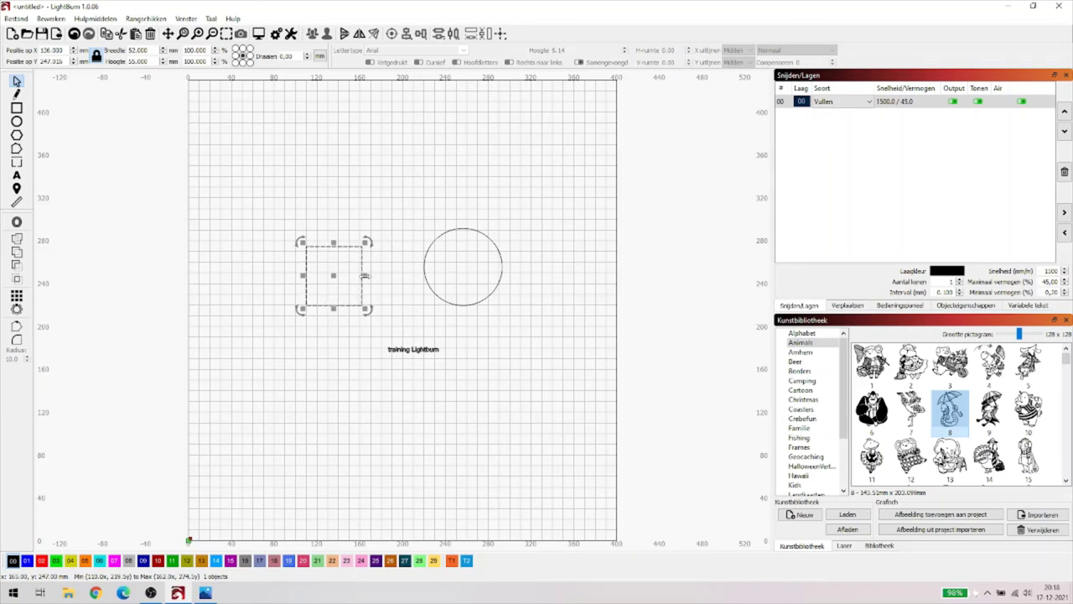
{"action": "left_click_drag", "start_coordinate": [364, 275], "coordinate": [510, 275]}
{"action": "left_click", "coordinate": [496, 248]}
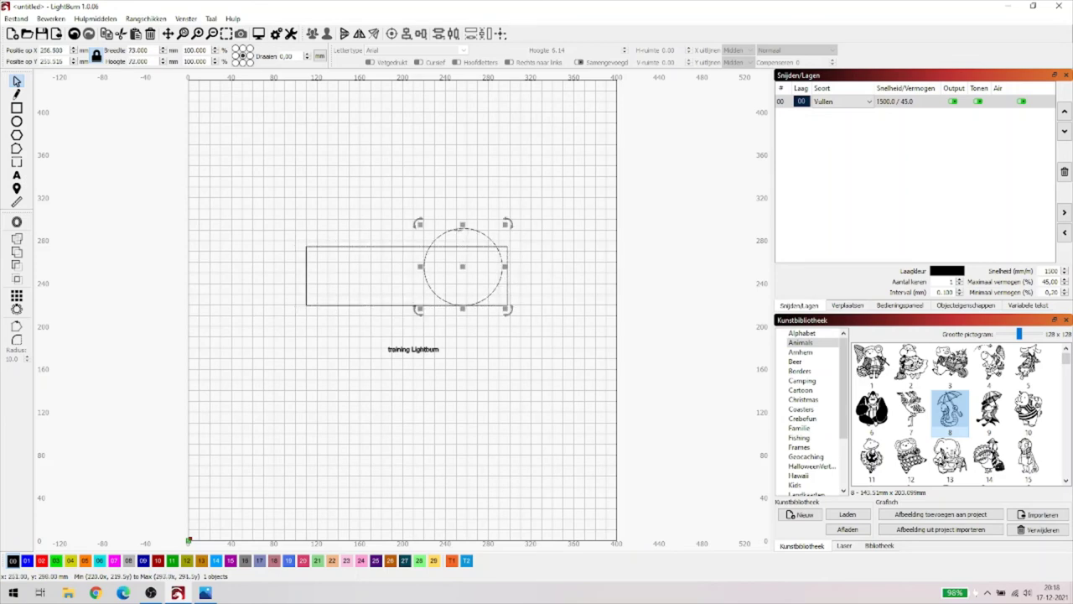
{"action": "key", "text": "Delete"}
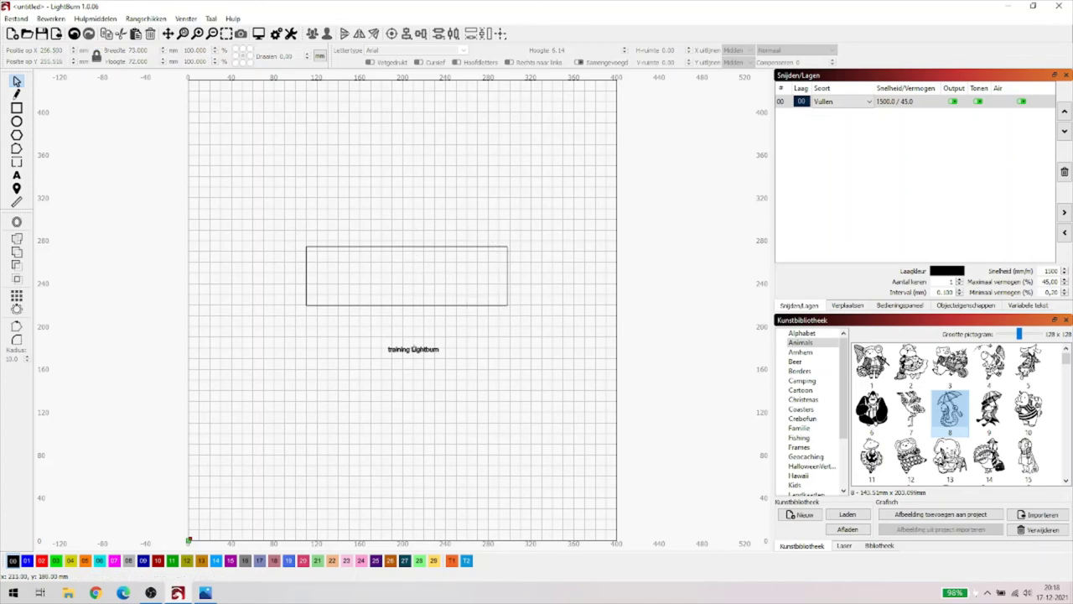
Move the text "training Lightburn" into the lower middle of the wide rectangle, and select both before clearing the selection.
{"action": "double_click", "coordinate": [412, 349]}
{"action": "left_click", "coordinate": [411, 350]}
{"action": "left_click_drag", "start_coordinate": [411, 350], "coordinate": [404, 293]}
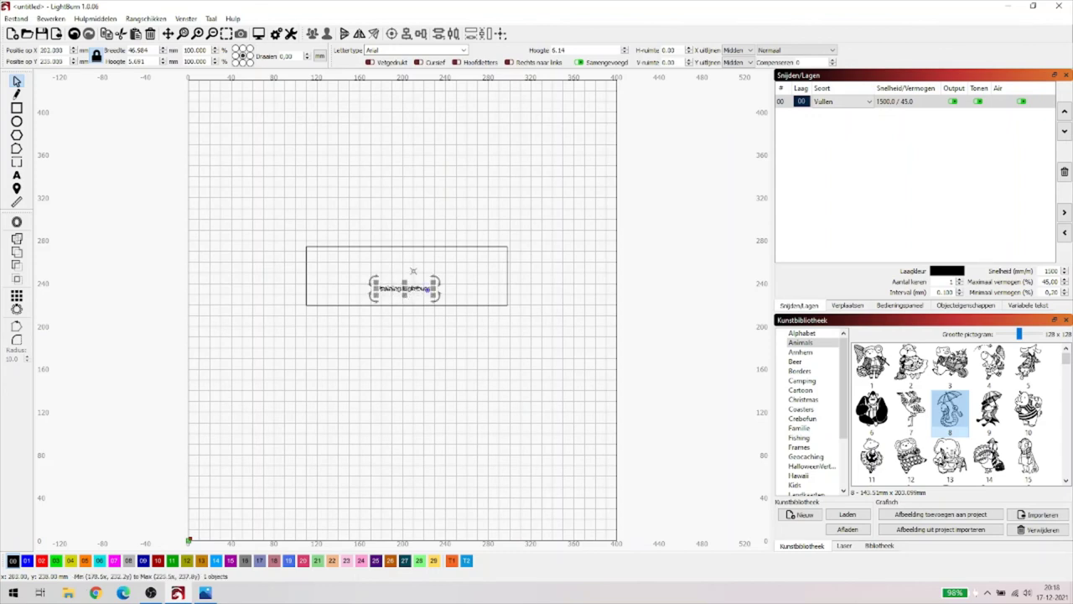
{"action": "left_click", "coordinate": [298, 212]}
{"action": "left_click_drag", "start_coordinate": [296, 211], "coordinate": [537, 357]}
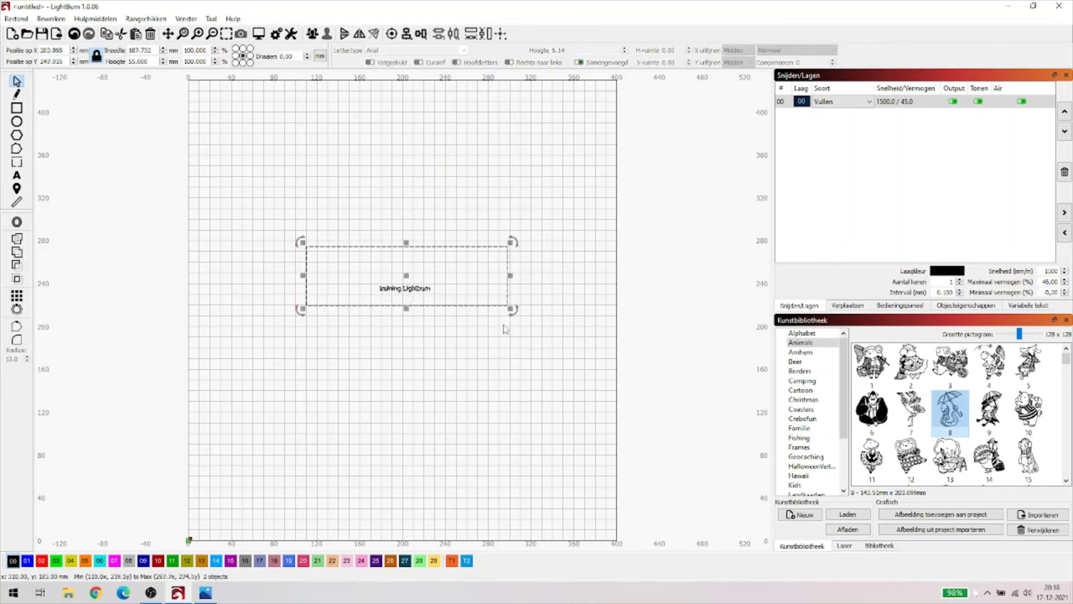
{"action": "left_click", "coordinate": [435, 226]}
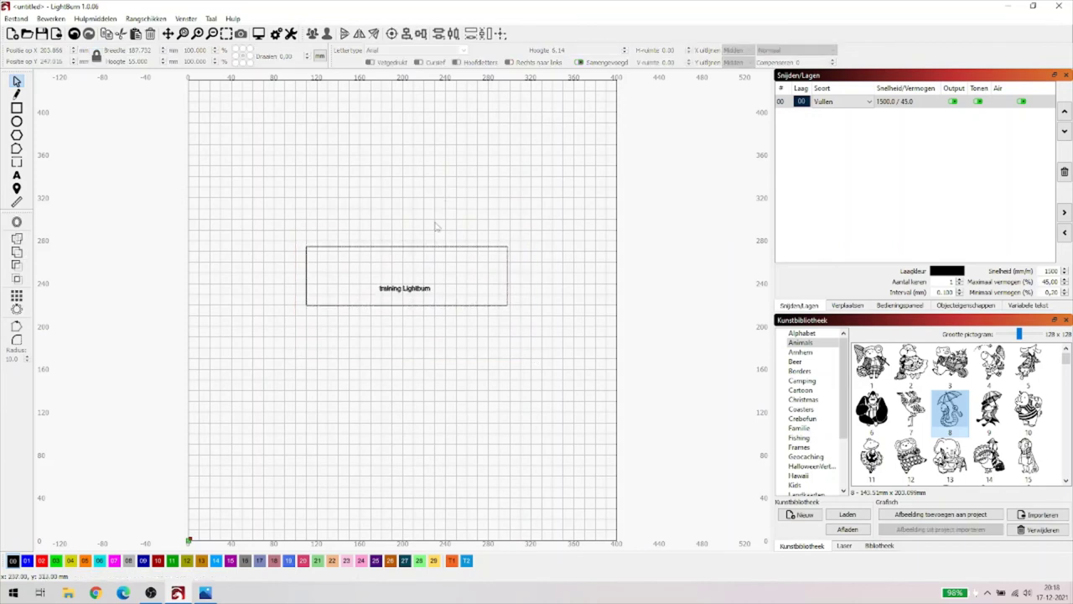
Delete the text "training Lightburn" from the wide rectangle.
{"action": "left_click", "coordinate": [410, 288]}
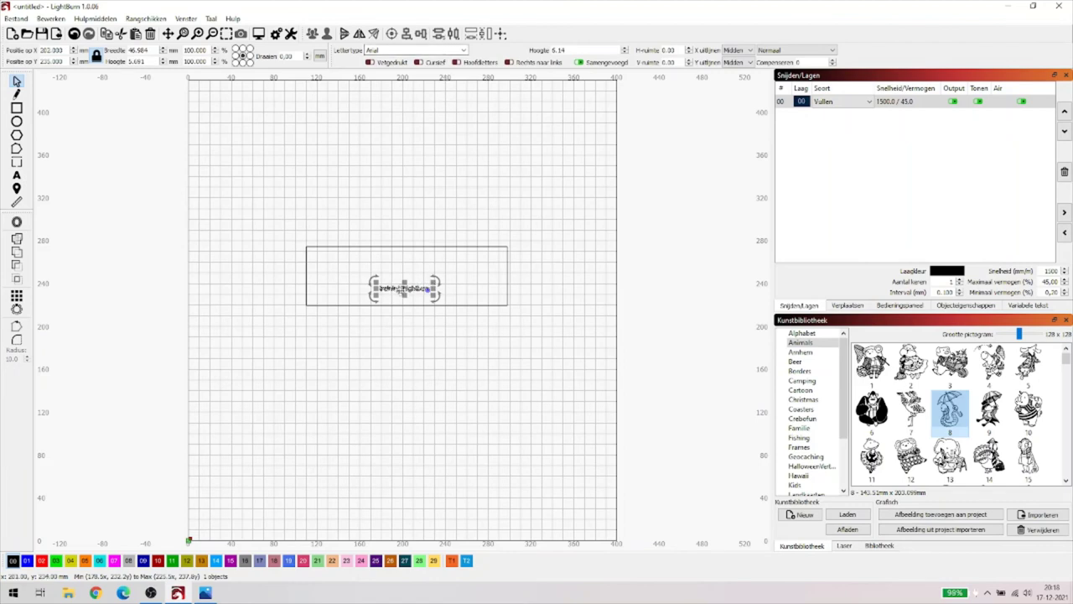
{"action": "left_click_drag", "start_coordinate": [282, 231], "coordinate": [466, 335]}
{"action": "key", "text": "Delete"}
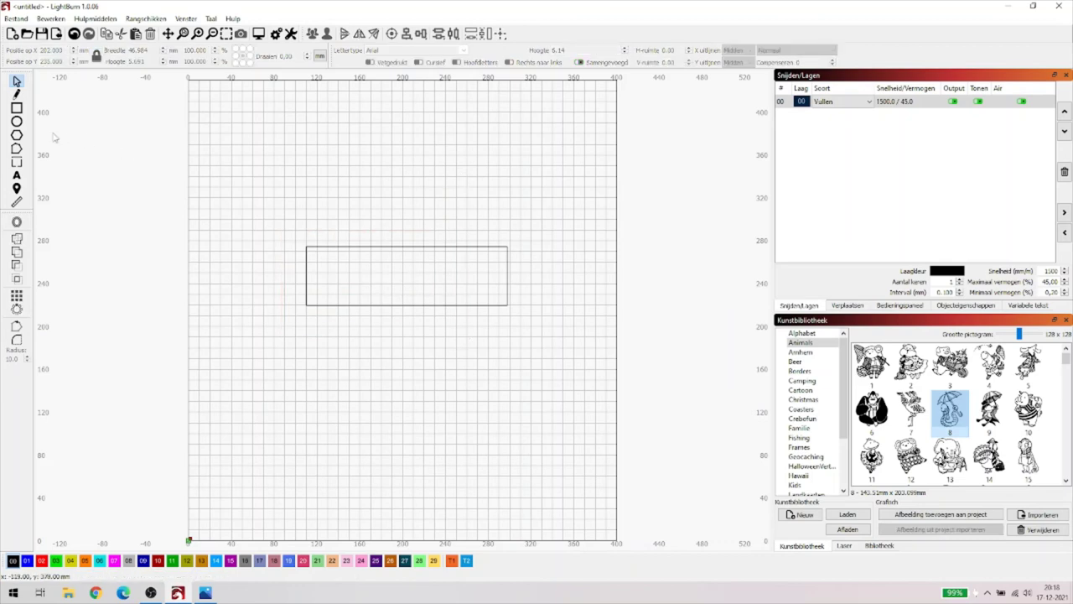
Draw three small rectangles about 16 mm high inside the wide rectangle, and one of about 254 by 139 mm around everything.
{"action": "left_click", "coordinate": [16, 107]}
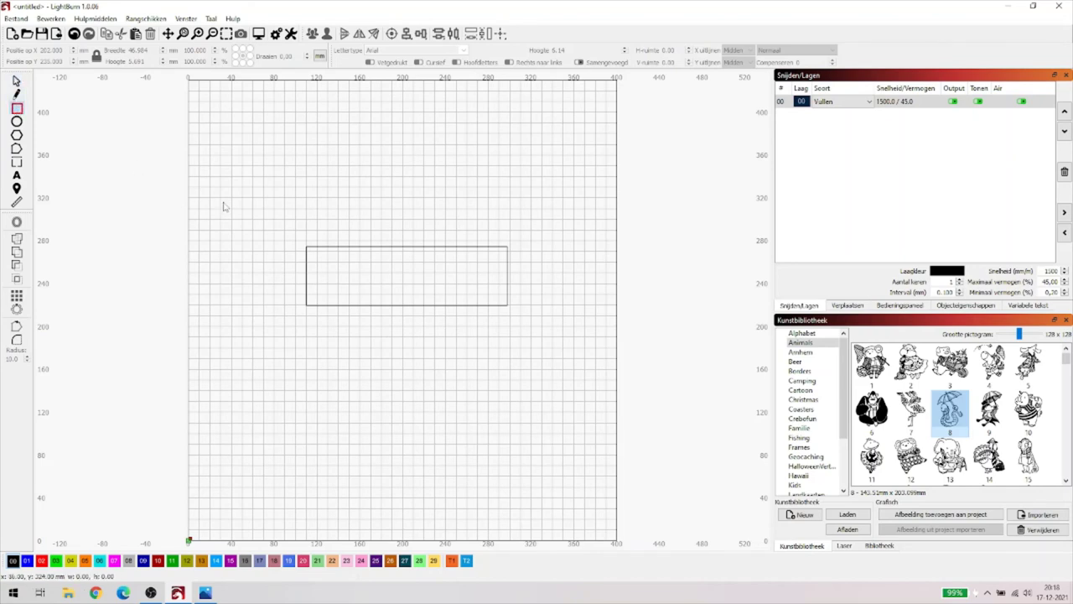
{"action": "mouse_move", "coordinate": [323, 259]}
{"action": "left_mouse_down"}
{"action": "mouse_move", "coordinate": [374, 291]}
{"action": "mouse_move", "coordinate": [450, 293]}
{"action": "left_mouse_up"}
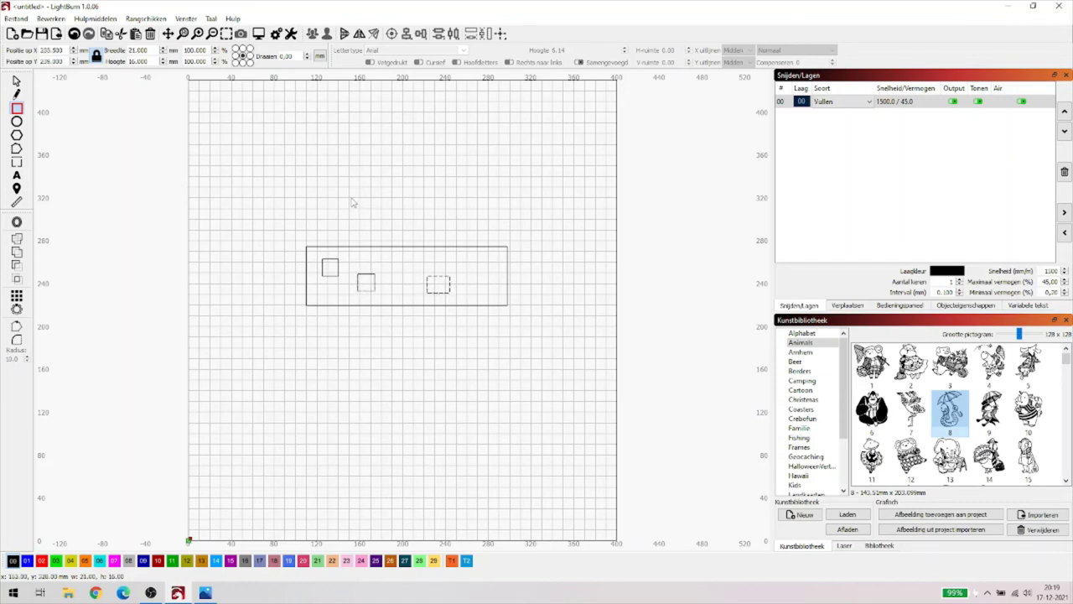
{"action": "left_click_drag", "start_coordinate": [268, 197], "coordinate": [542, 347]}
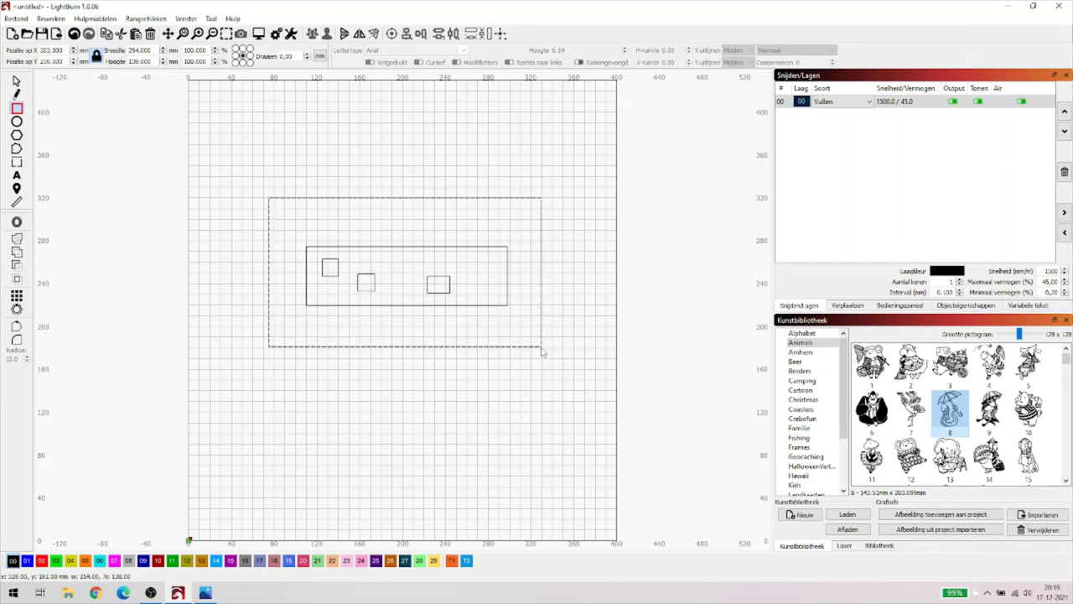
{"action": "left_click", "coordinate": [16, 81]}
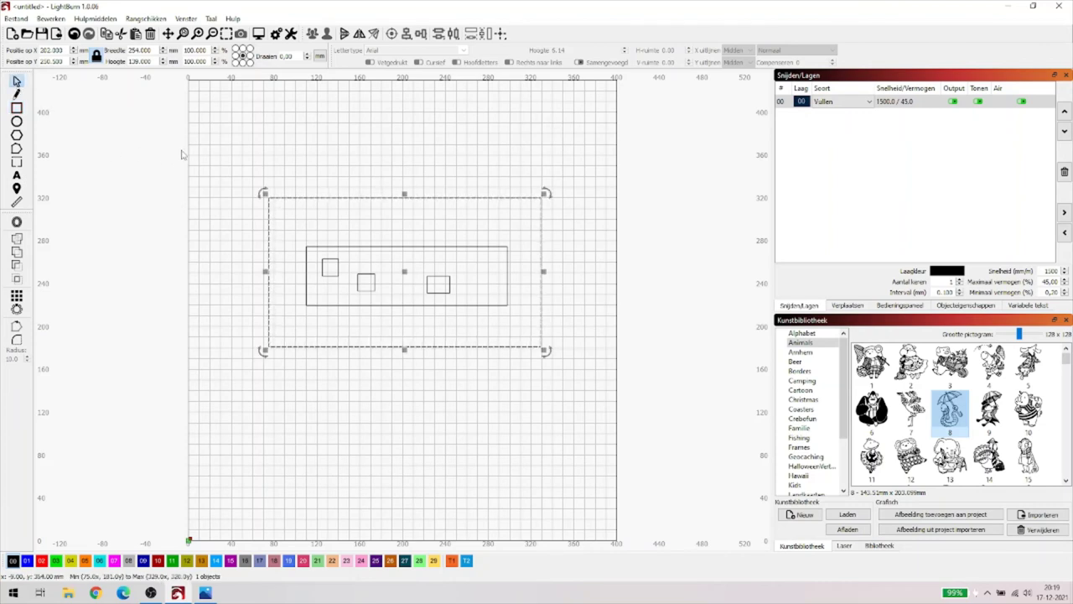
Distribute all five rectangles with "V-ruimte verdelen", and undo the distribution.
{"action": "left_click_drag", "start_coordinate": [194, 148], "coordinate": [576, 375]}
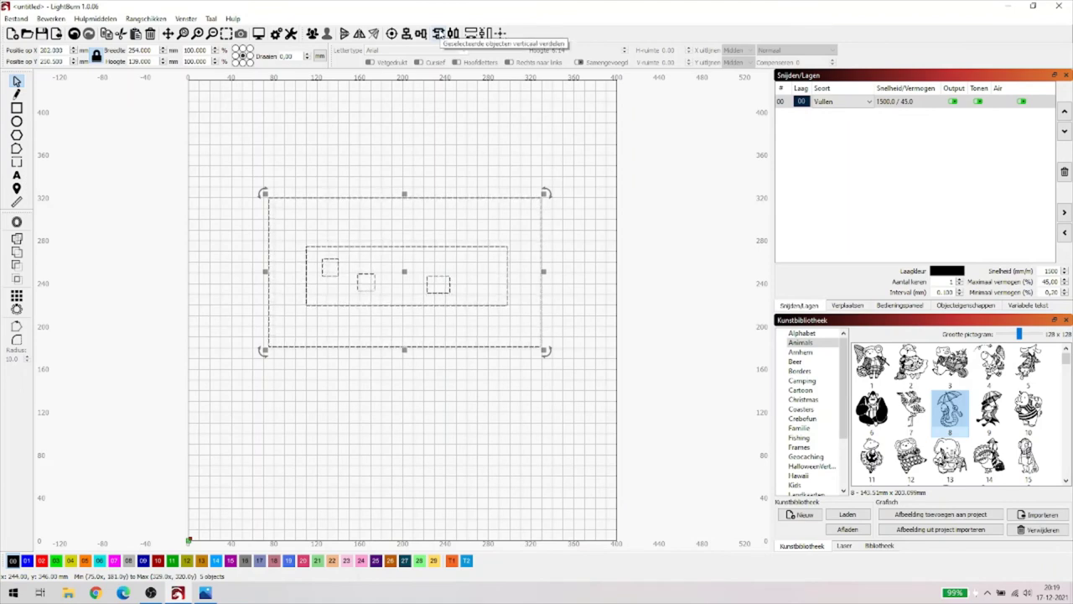
{"action": "left_click", "coordinate": [437, 33]}
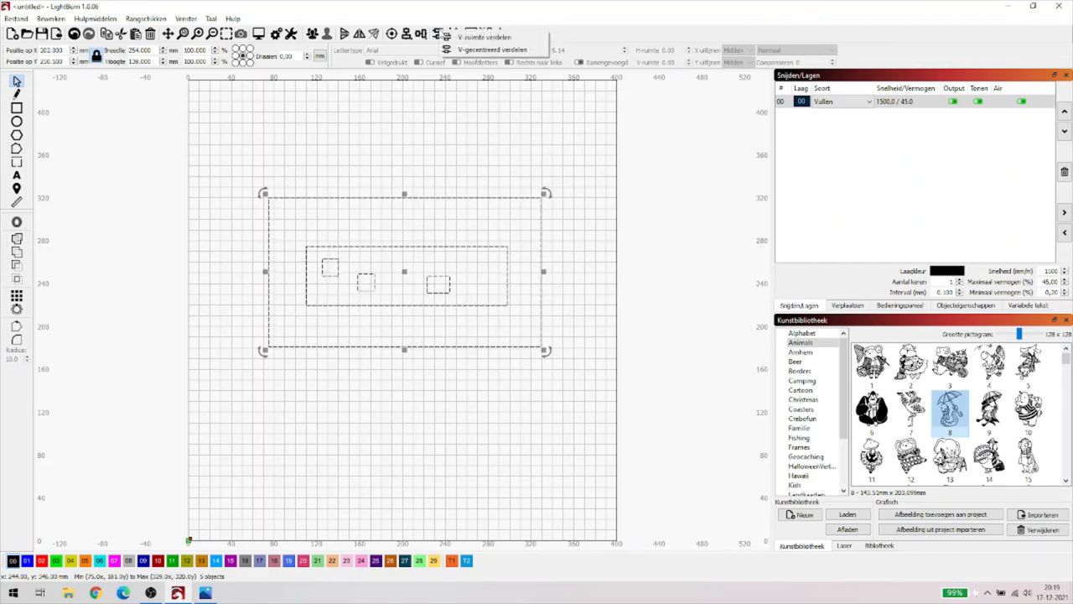
{"action": "left_click", "coordinate": [476, 38]}
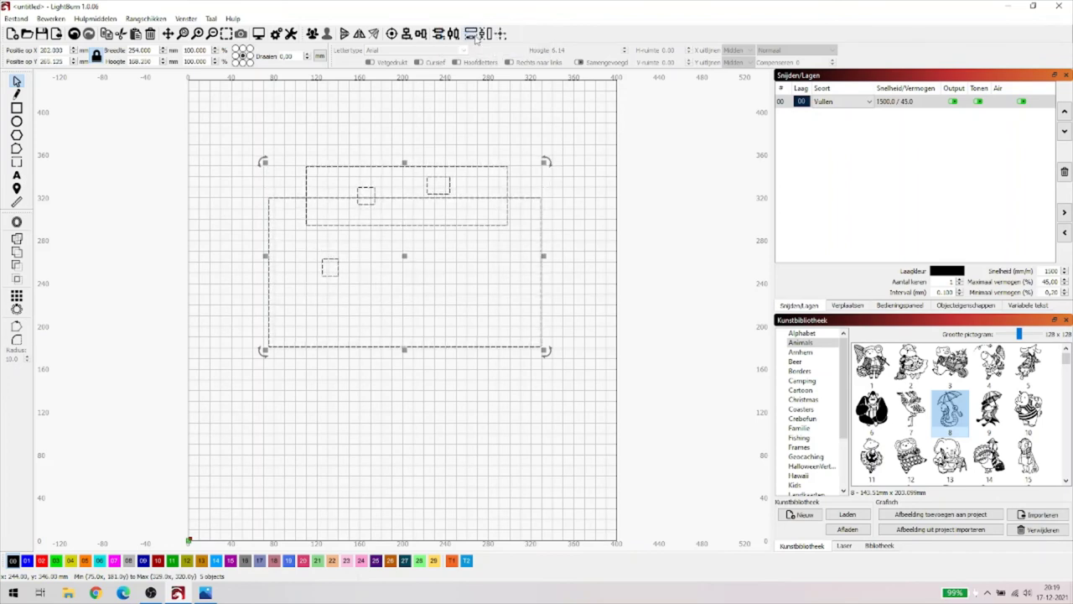
{"action": "left_click", "coordinate": [74, 34]}
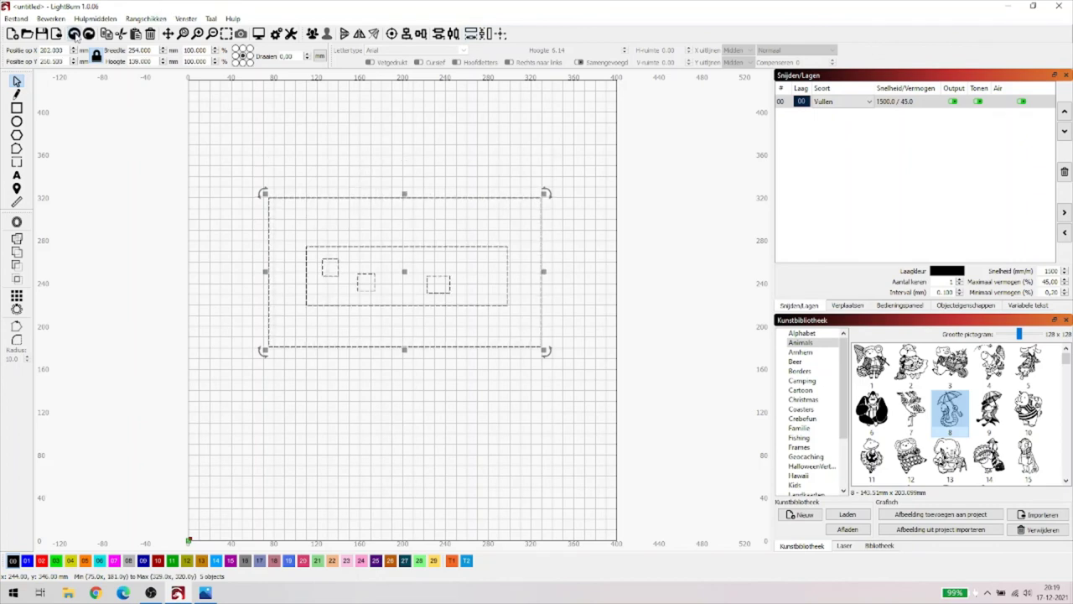
Distribute all five rectangles vertically by their centres with "V-gecentreerd verdelen".
{"action": "left_click", "coordinate": [438, 36]}
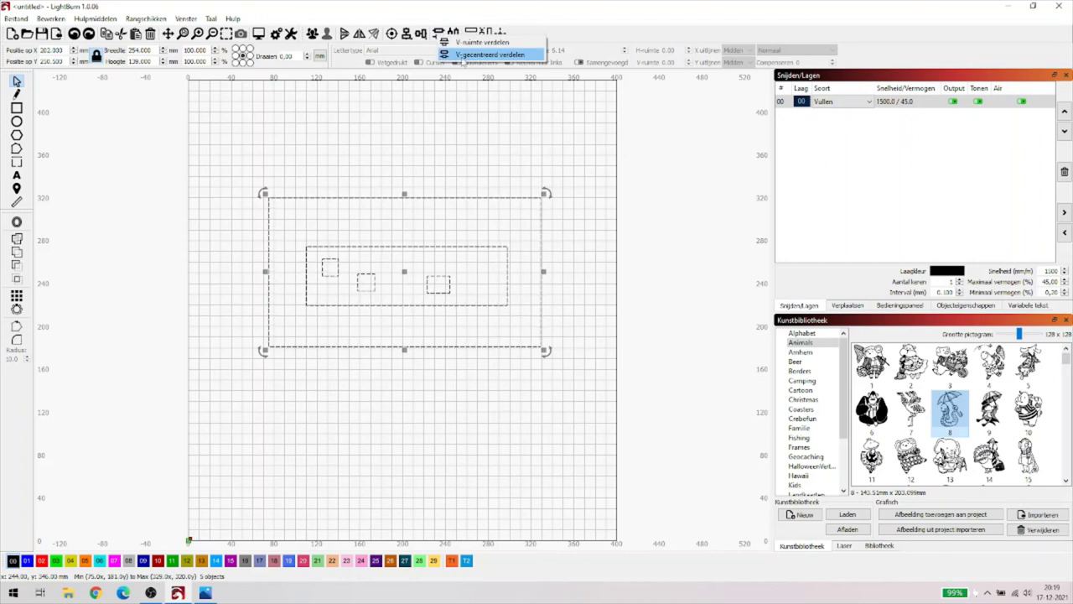
{"action": "left_click", "coordinate": [464, 57]}
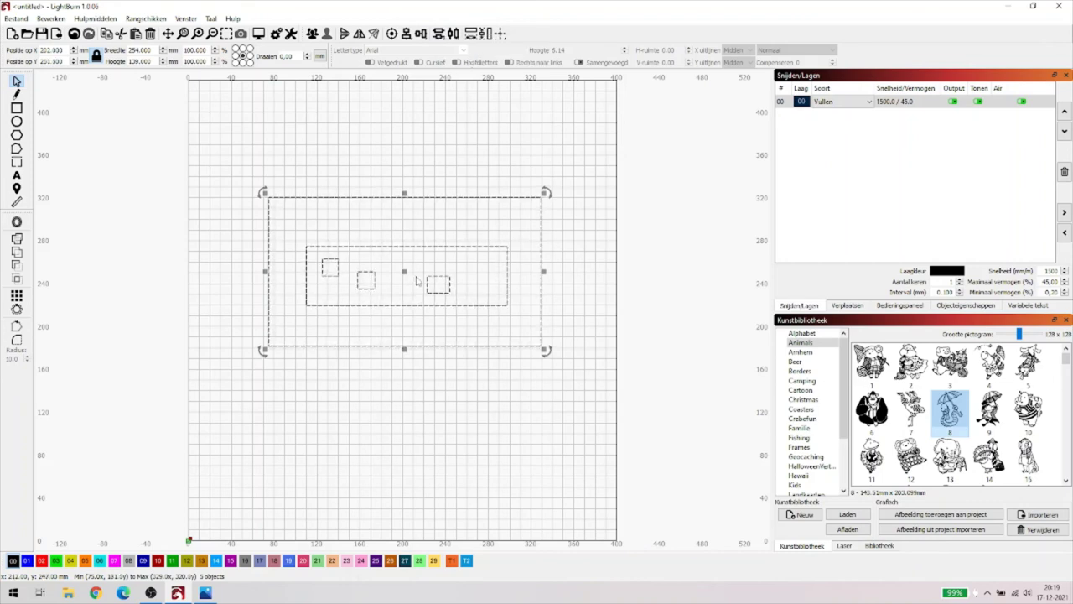
{"action": "left_click", "coordinate": [415, 161]}
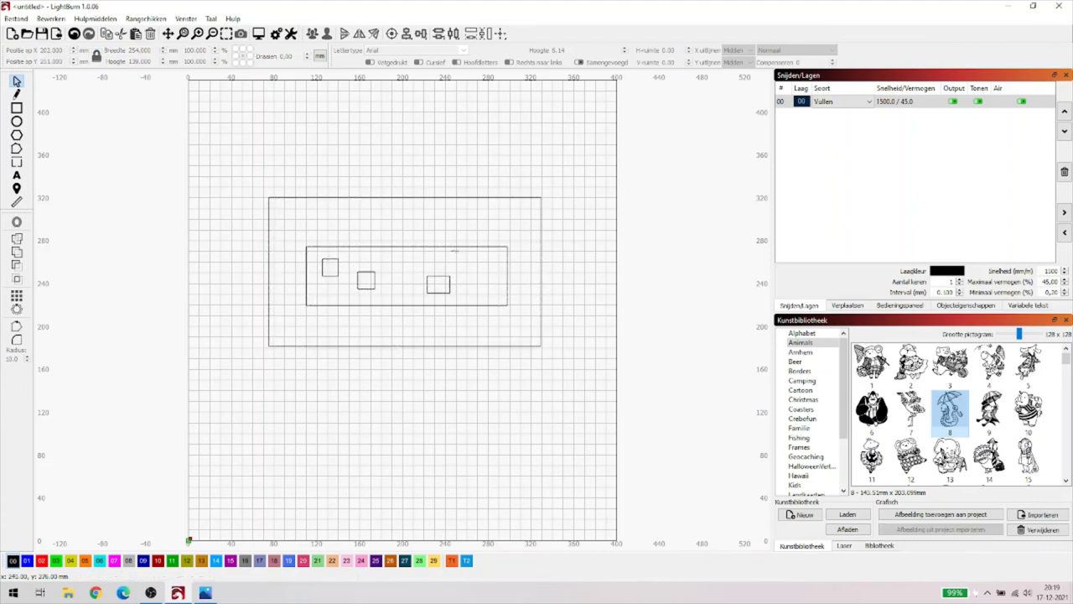
Distribute only the three small inner rectangles with "V-gecentreerd verdelen", and clear the selection.
{"action": "left_click_drag", "start_coordinate": [461, 299], "coordinate": [317, 265]}
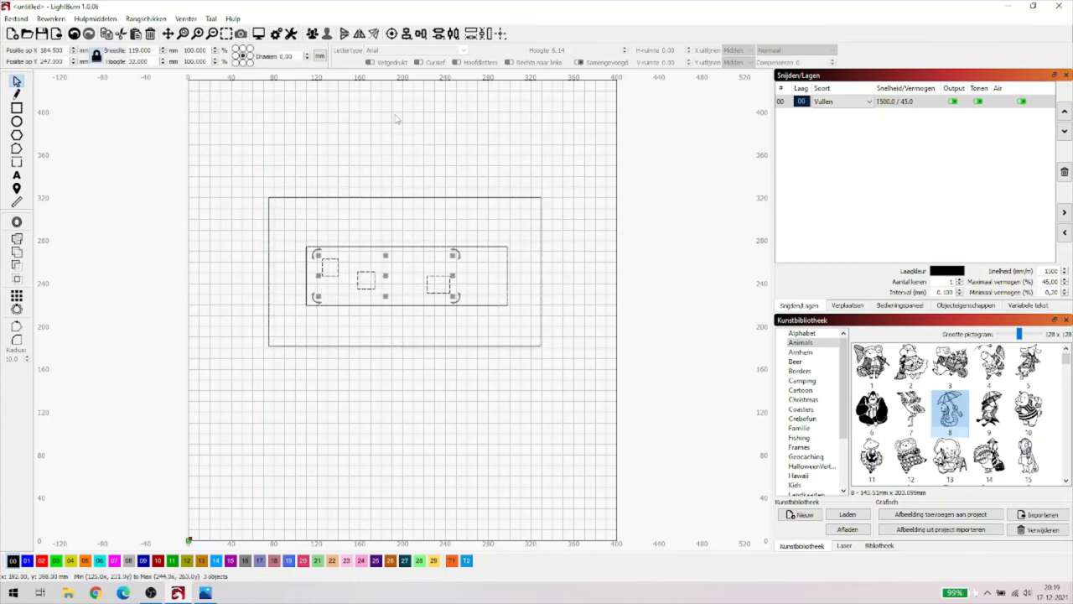
{"action": "left_click", "coordinate": [437, 37]}
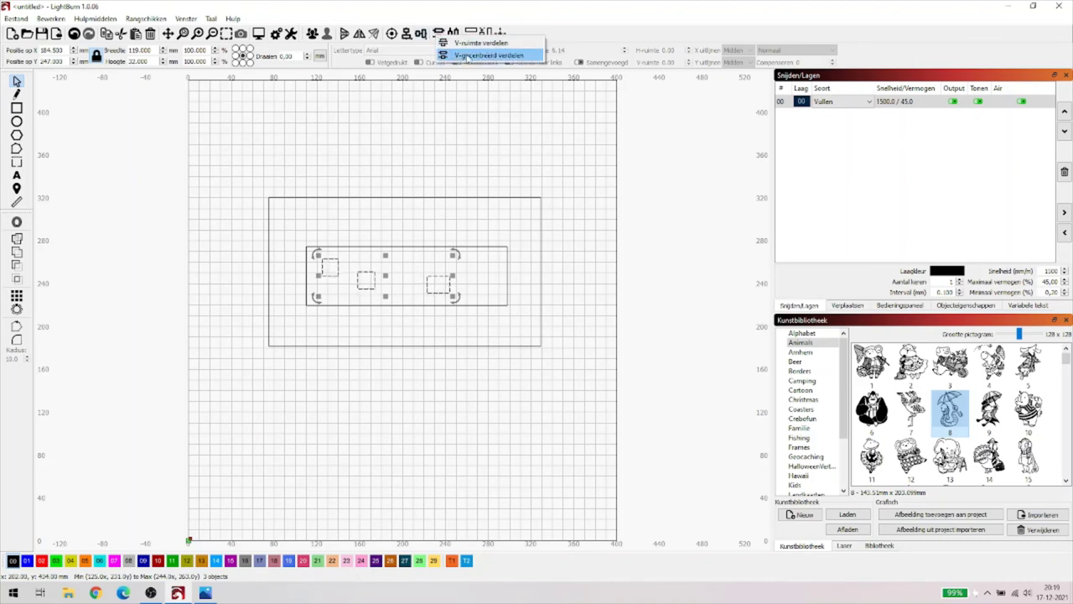
{"action": "left_click", "coordinate": [466, 55]}
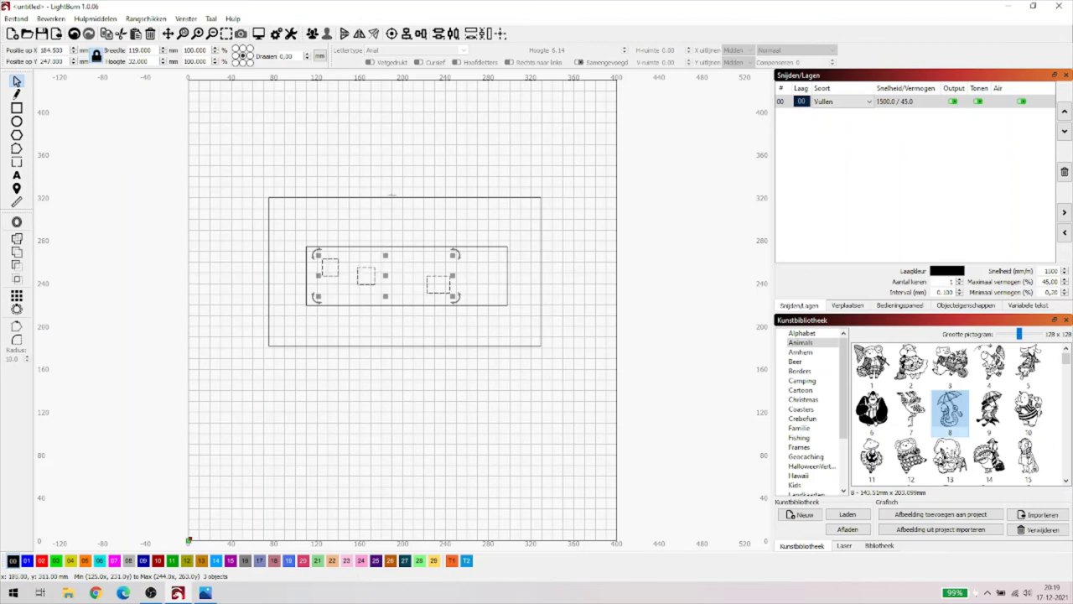
{"action": "left_click", "coordinate": [422, 162]}
{"action": "left_click", "coordinate": [374, 275]}
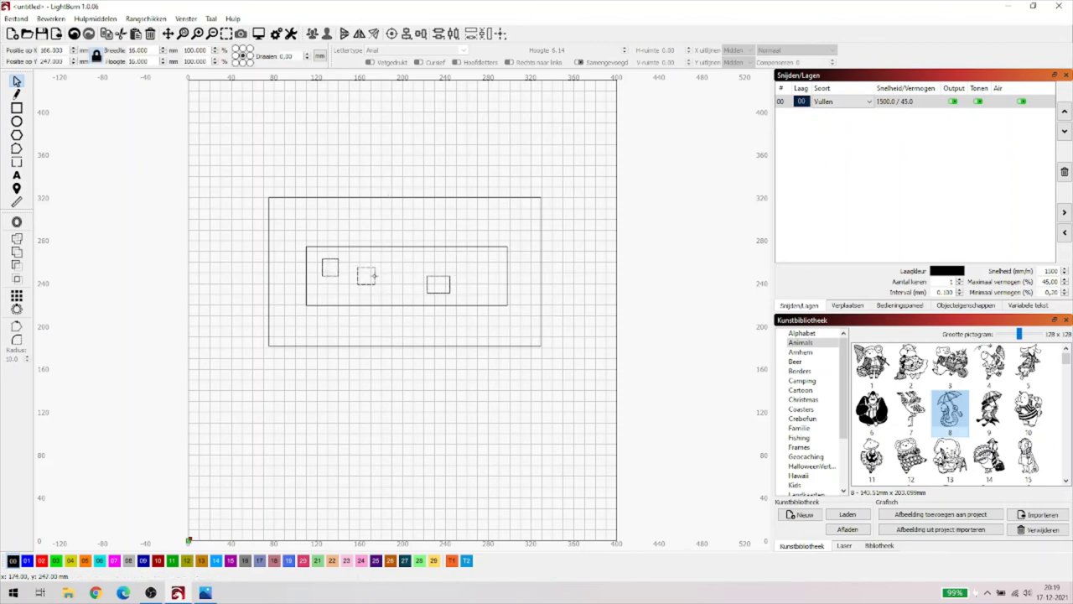
{"action": "left_click", "coordinate": [374, 275]}
{"action": "left_click", "coordinate": [429, 283]}
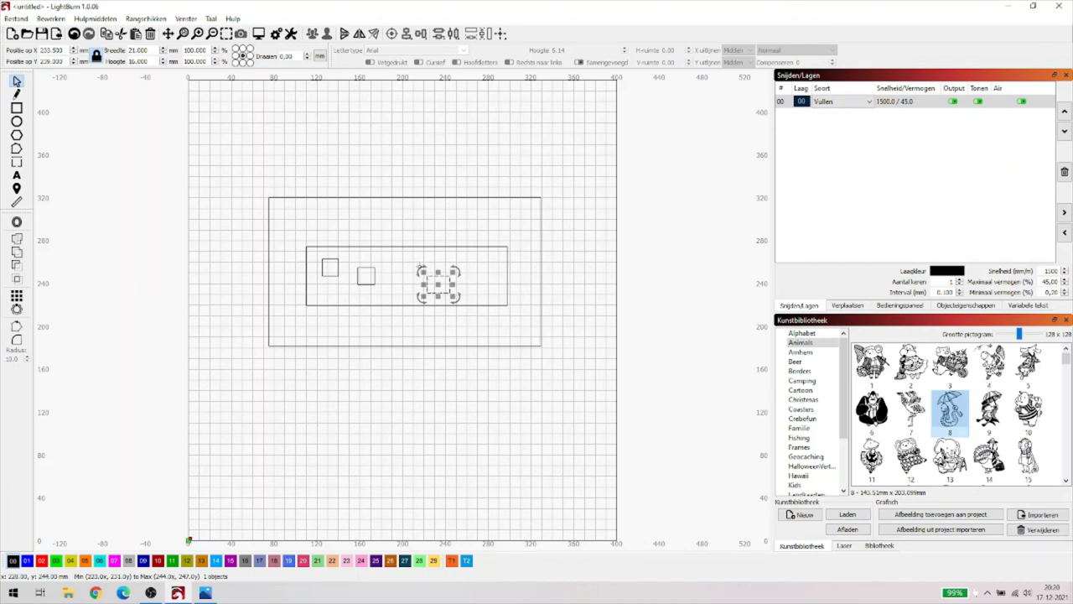
{"action": "left_click_drag", "start_coordinate": [294, 230], "coordinate": [521, 325]}
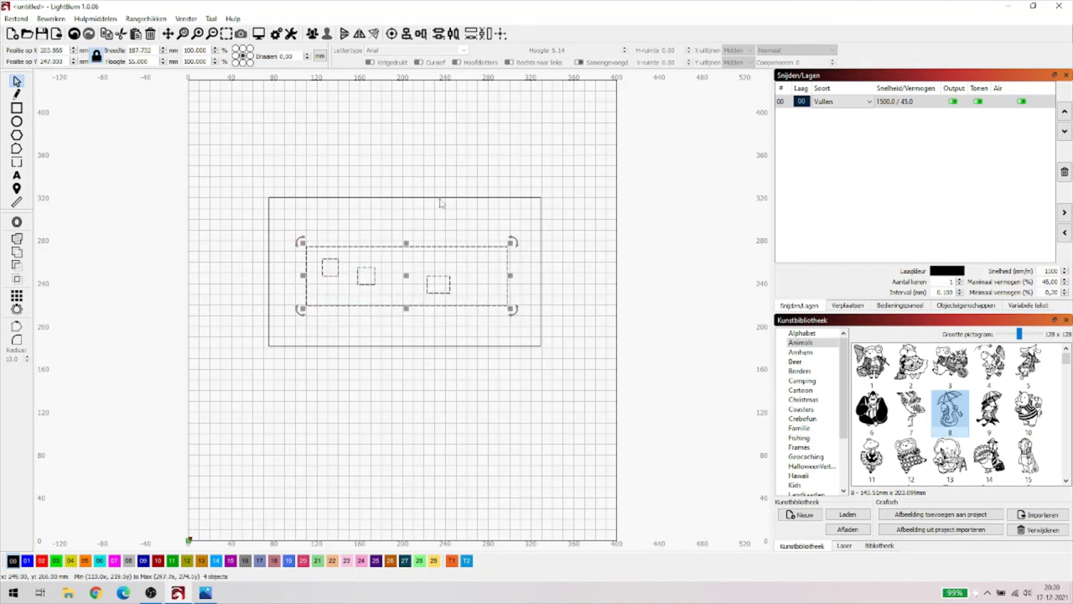
{"action": "left_click", "coordinate": [439, 34]}
{"action": "left_click", "coordinate": [473, 148]}
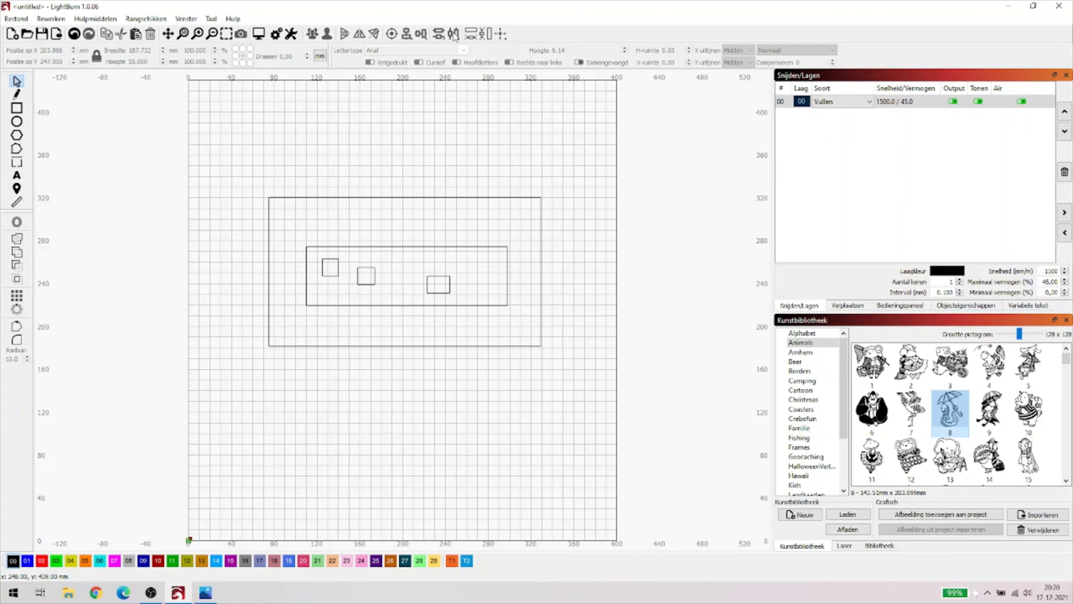
Select the wide inner rectangle with the three small ones inside it, and view the horizontal distribution options.
{"action": "left_click_drag", "start_coordinate": [270, 152], "coordinate": [591, 392]}
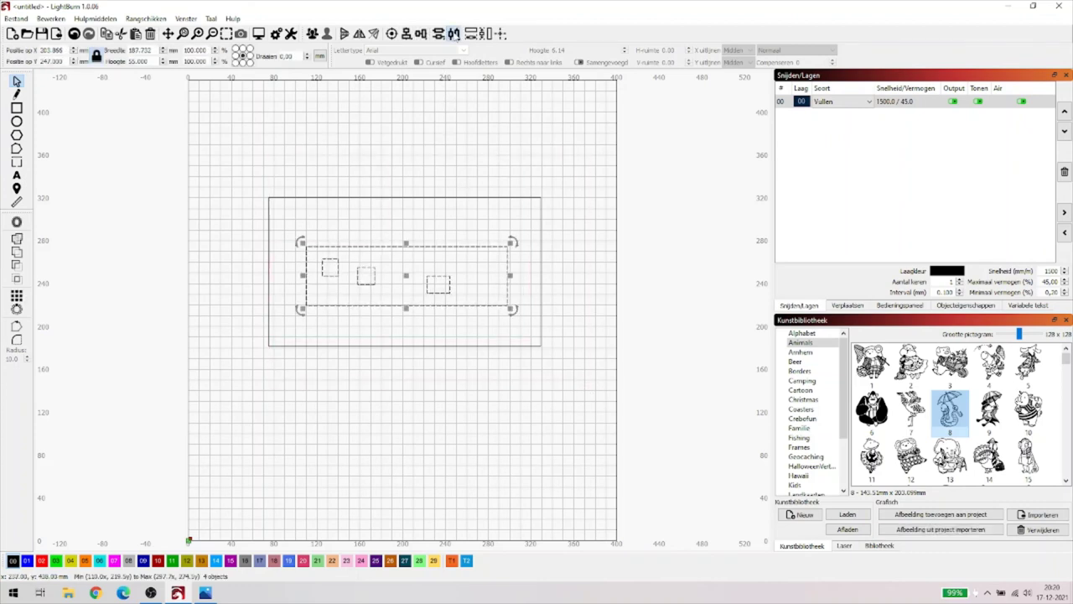
{"action": "left_click", "coordinate": [454, 33]}
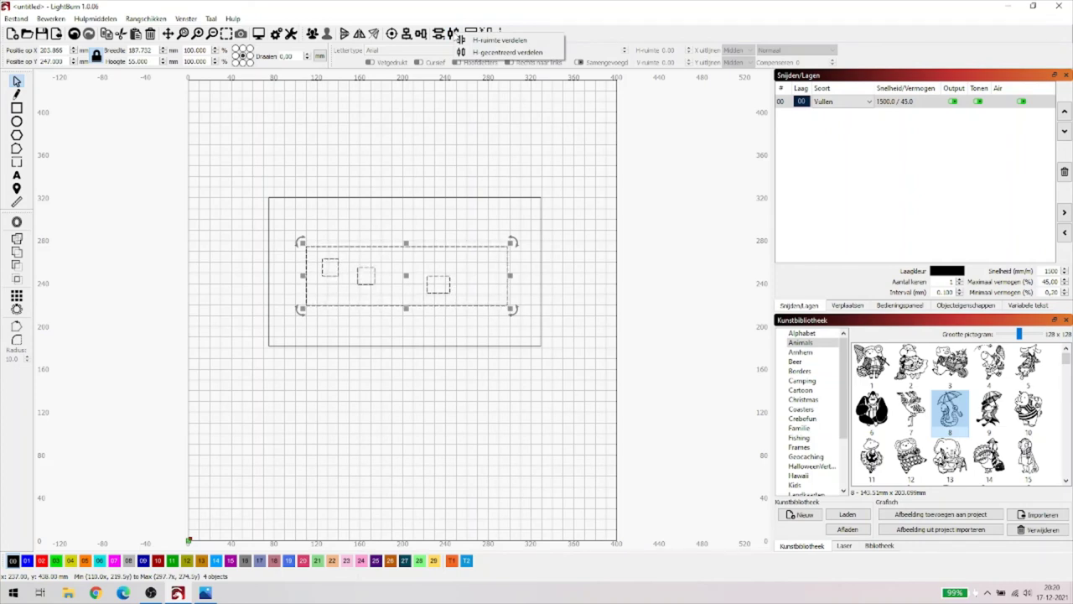
{"action": "left_click", "coordinate": [481, 131]}
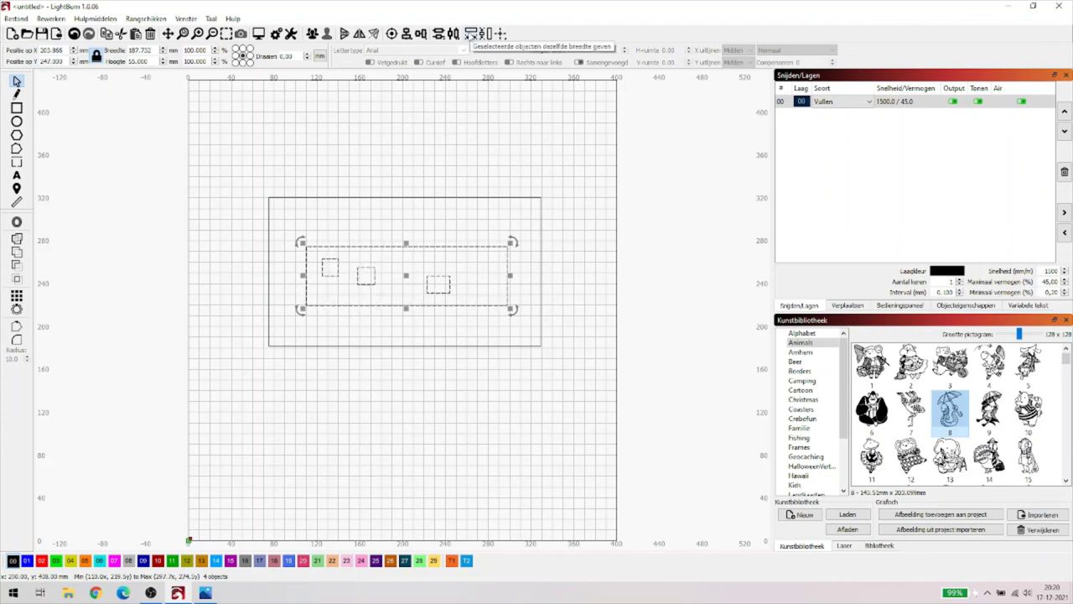
Give the four selected rectangles the same width and undo it, and give them the same height and undo that too.
{"action": "left_click", "coordinate": [471, 34]}
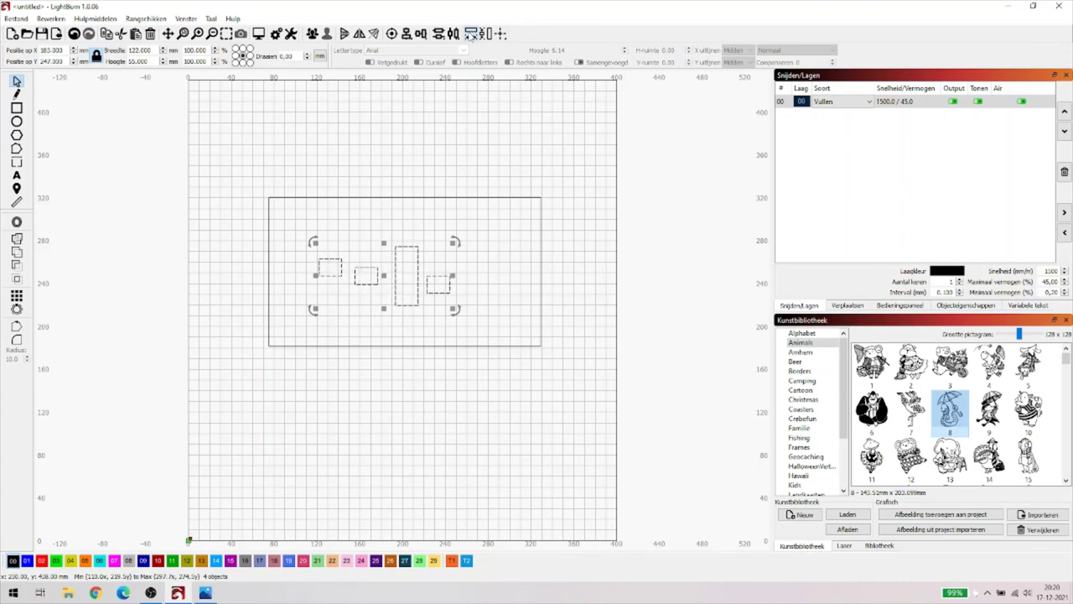
{"action": "left_click", "coordinate": [74, 34]}
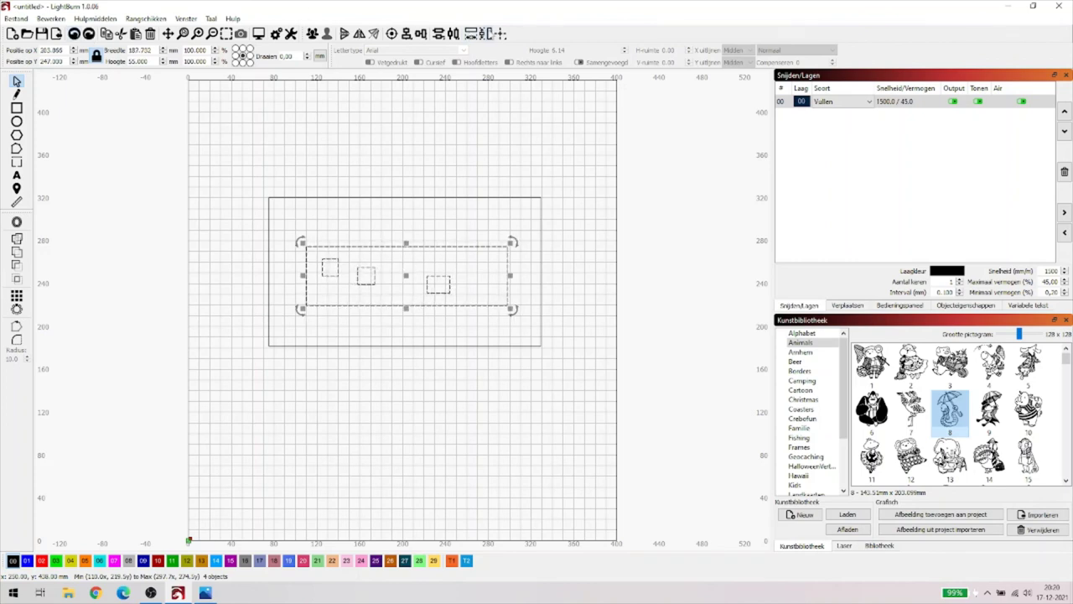
{"action": "left_click", "coordinate": [486, 34]}
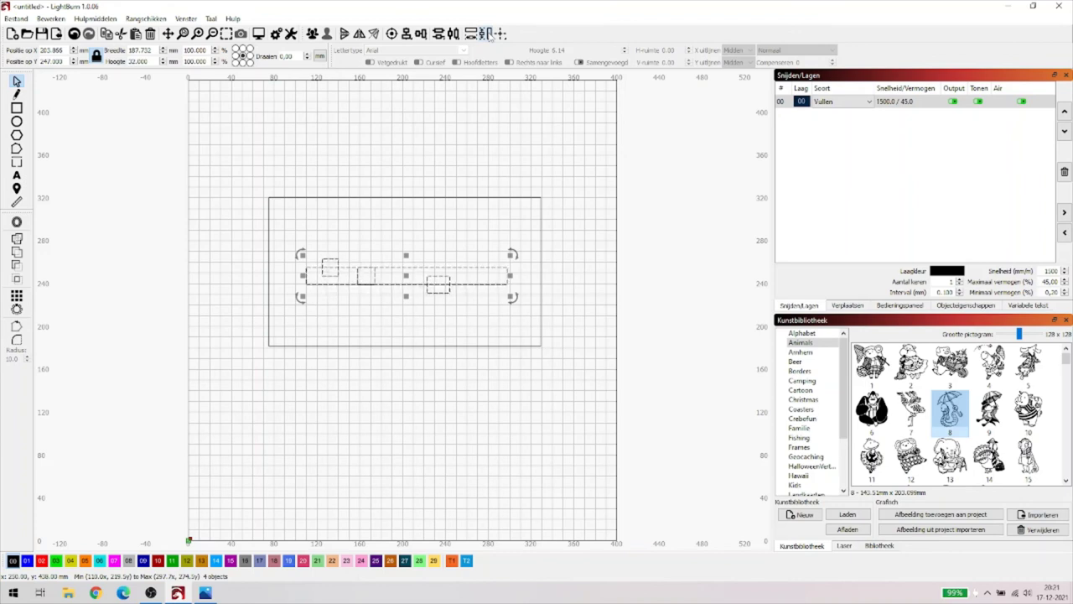
{"action": "left_click", "coordinate": [74, 33]}
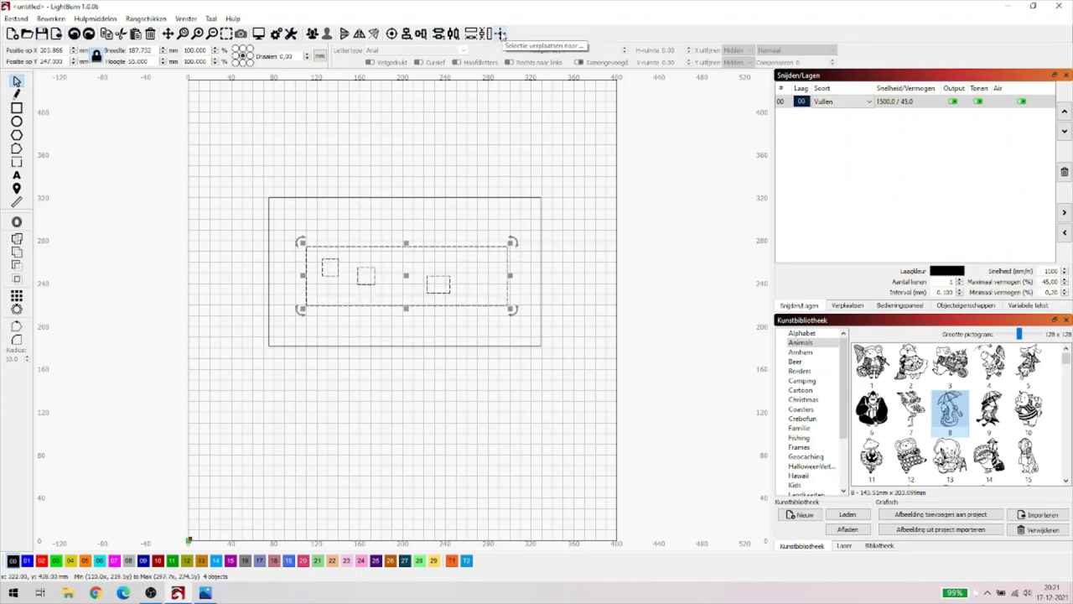
Move the four selected rectangles to the middle of the work area with "Naar het midden verplaatsen", and delete all five rectangles.
{"action": "left_click", "coordinate": [501, 36]}
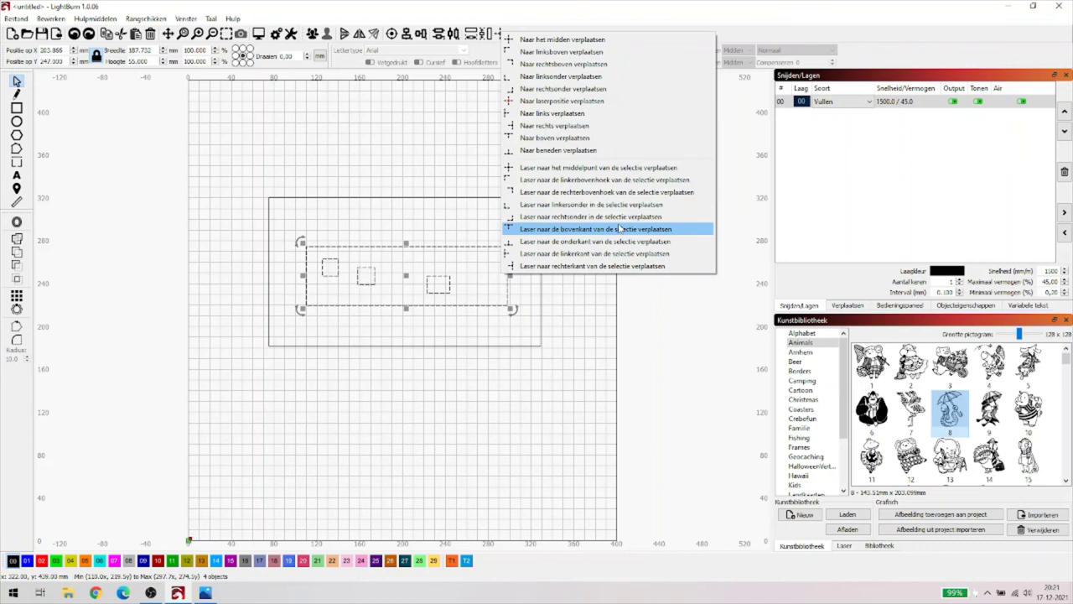
{"action": "left_click", "coordinate": [572, 45]}
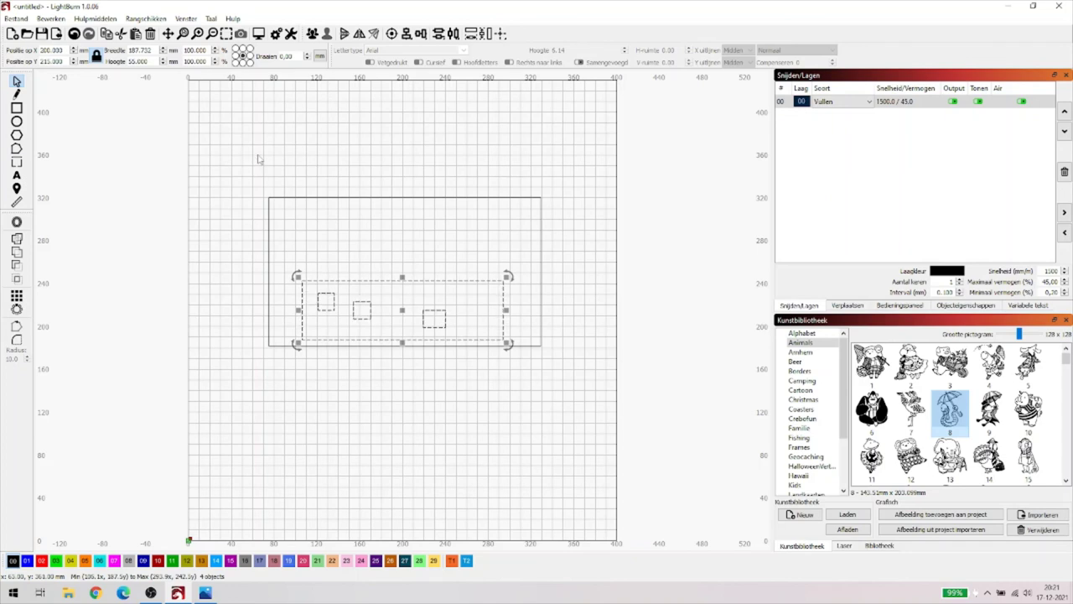
{"action": "left_click_drag", "start_coordinate": [258, 157], "coordinate": [573, 386]}
{"action": "key", "text": "Delete"}
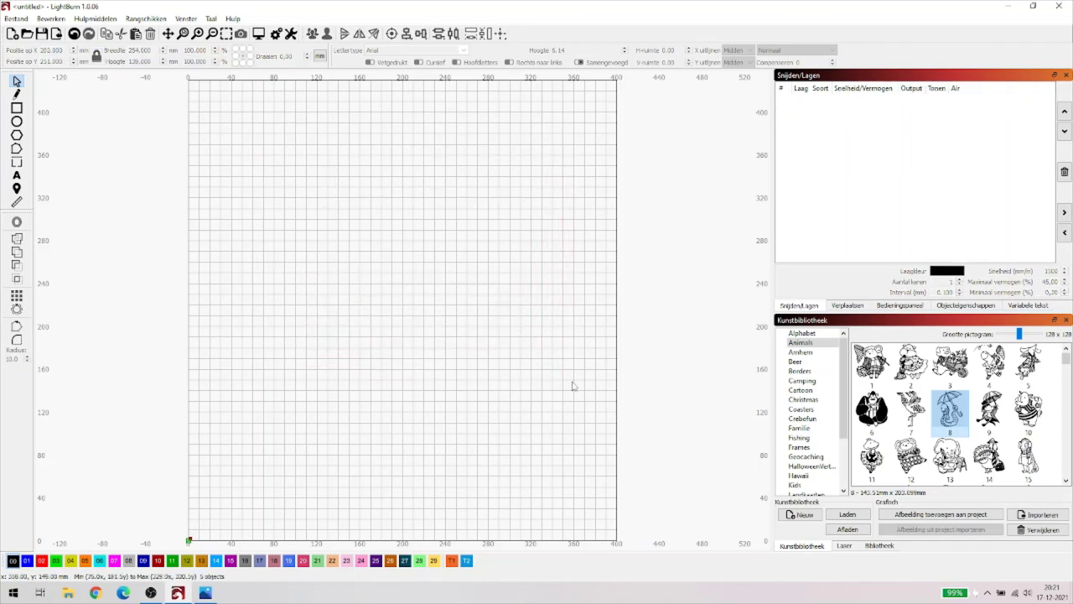